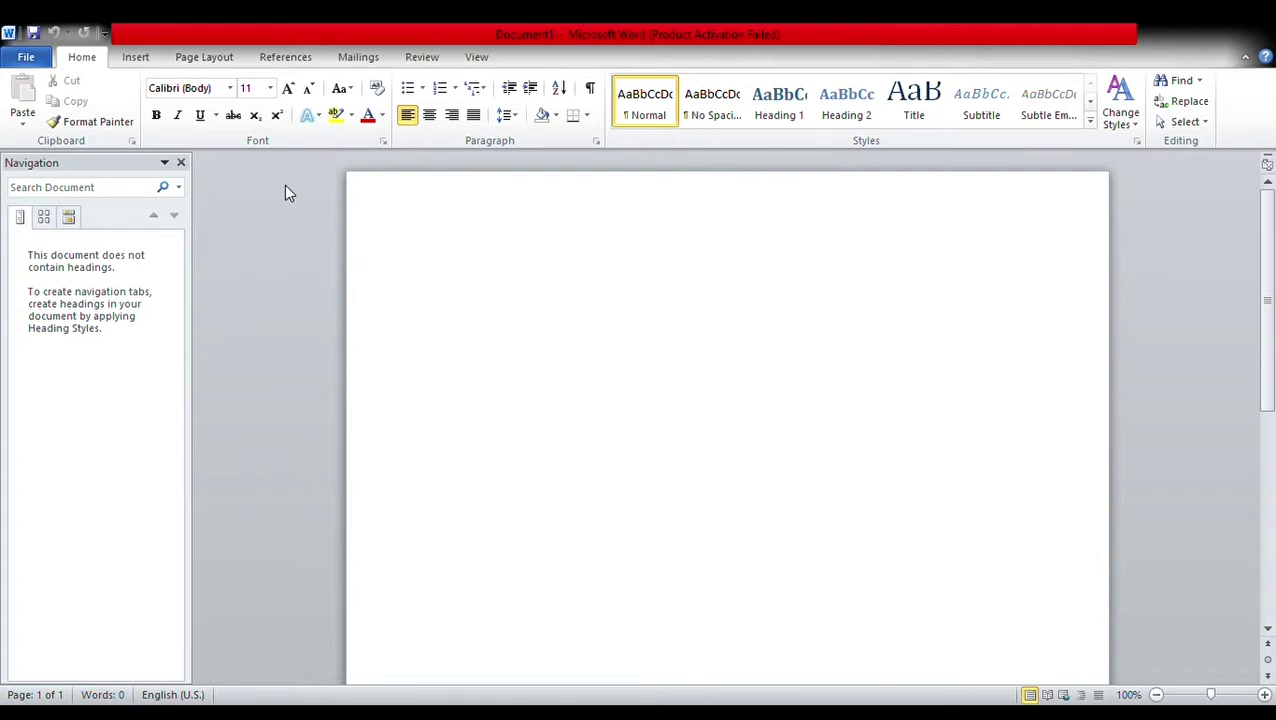
Step: Enter 14 in the Font Size box so the blank document's text is 14 pt
click(272, 95)
text(14)
key(Return)
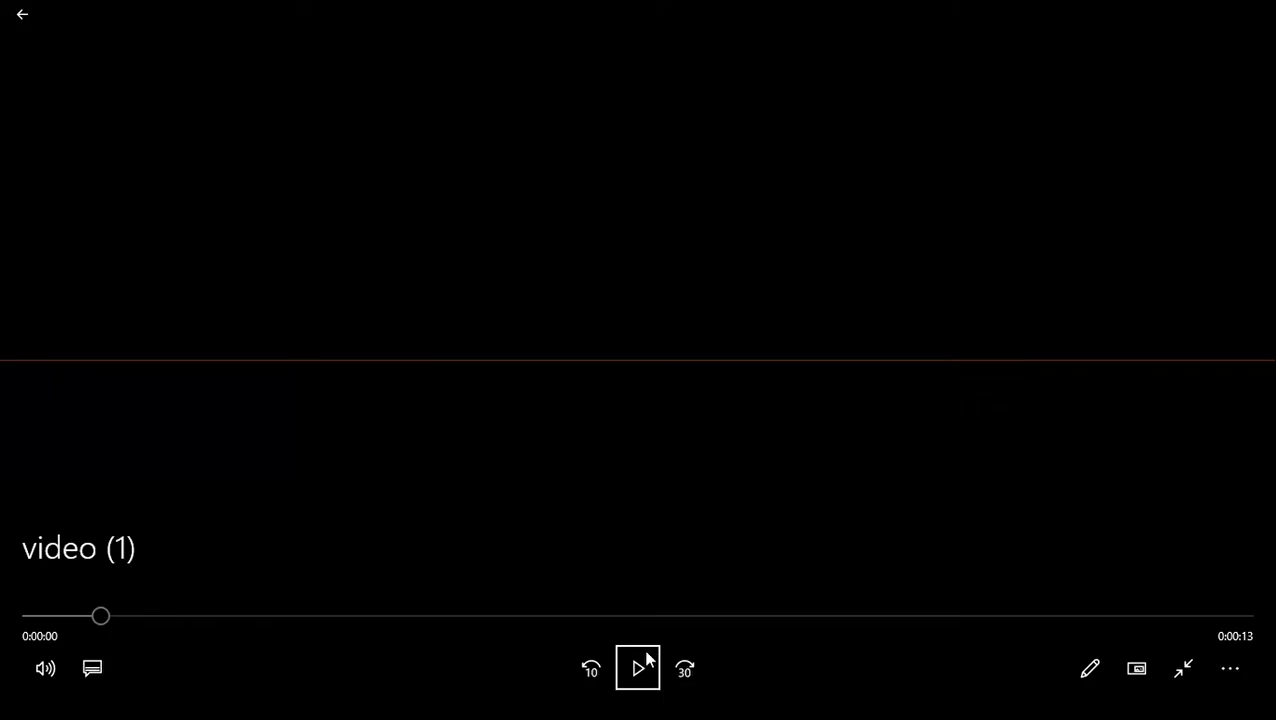
click(640, 669)
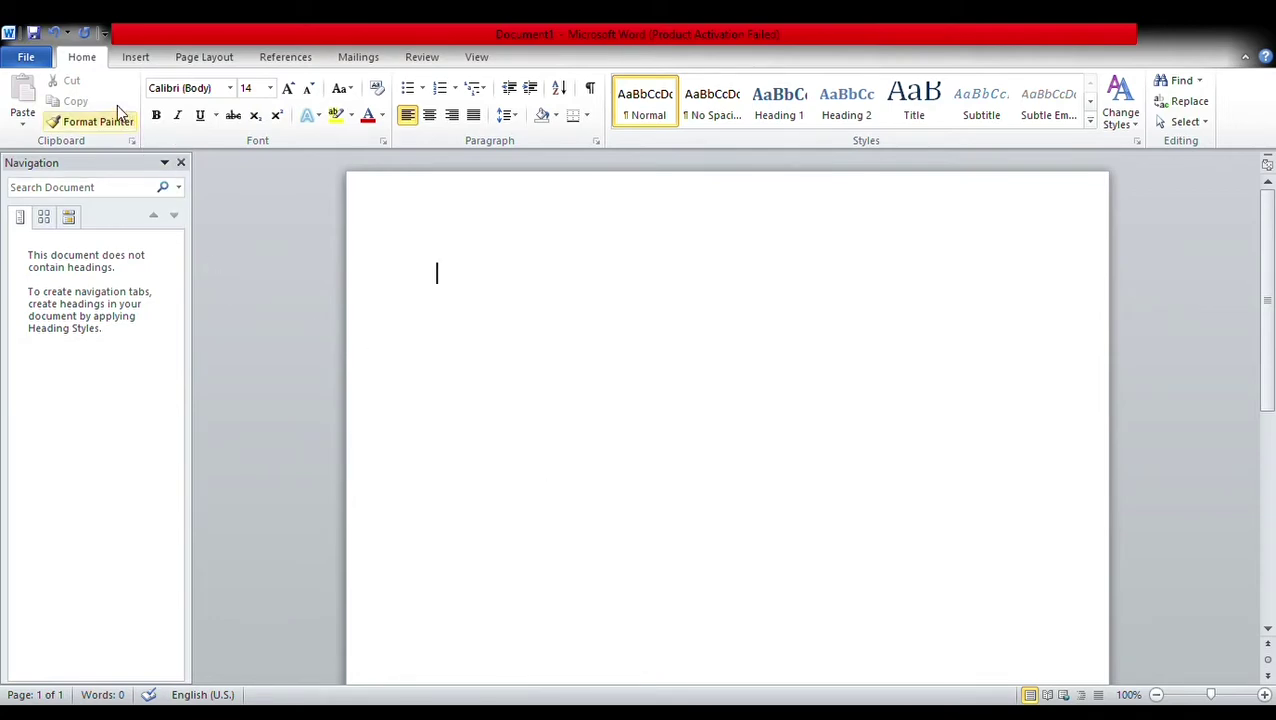
click(146, 56)
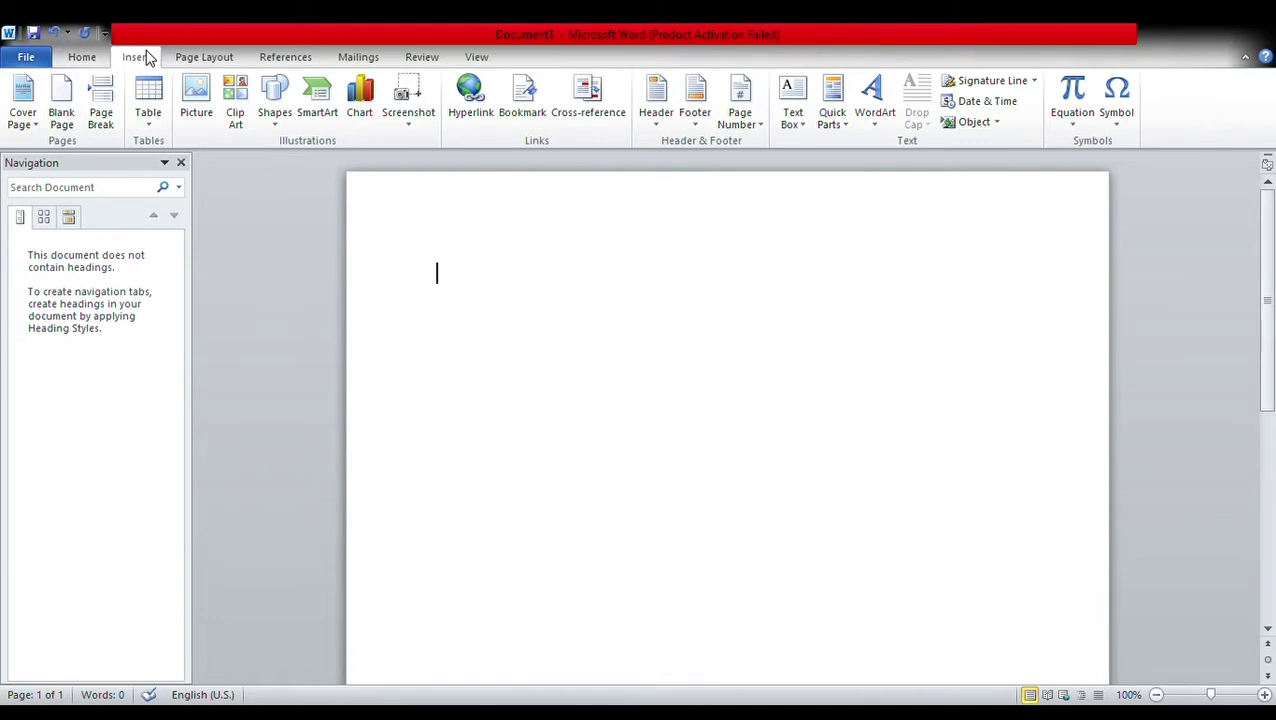
click(90, 58)
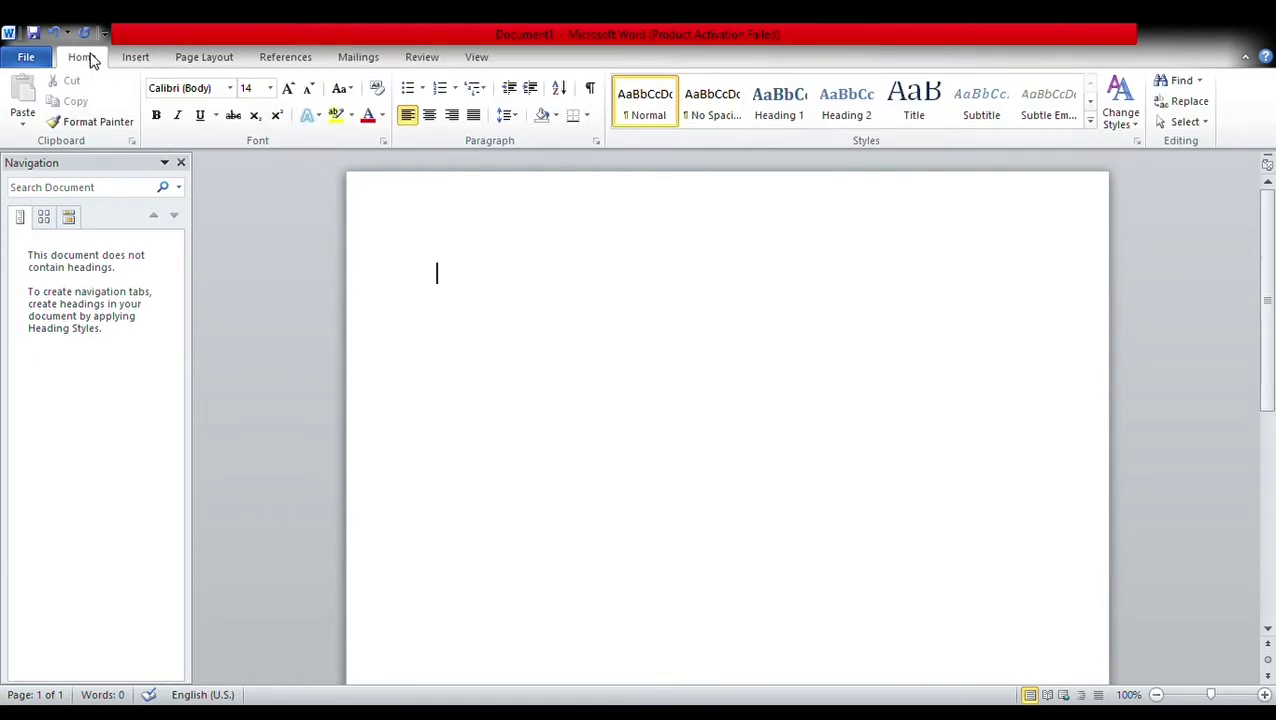
click(140, 56)
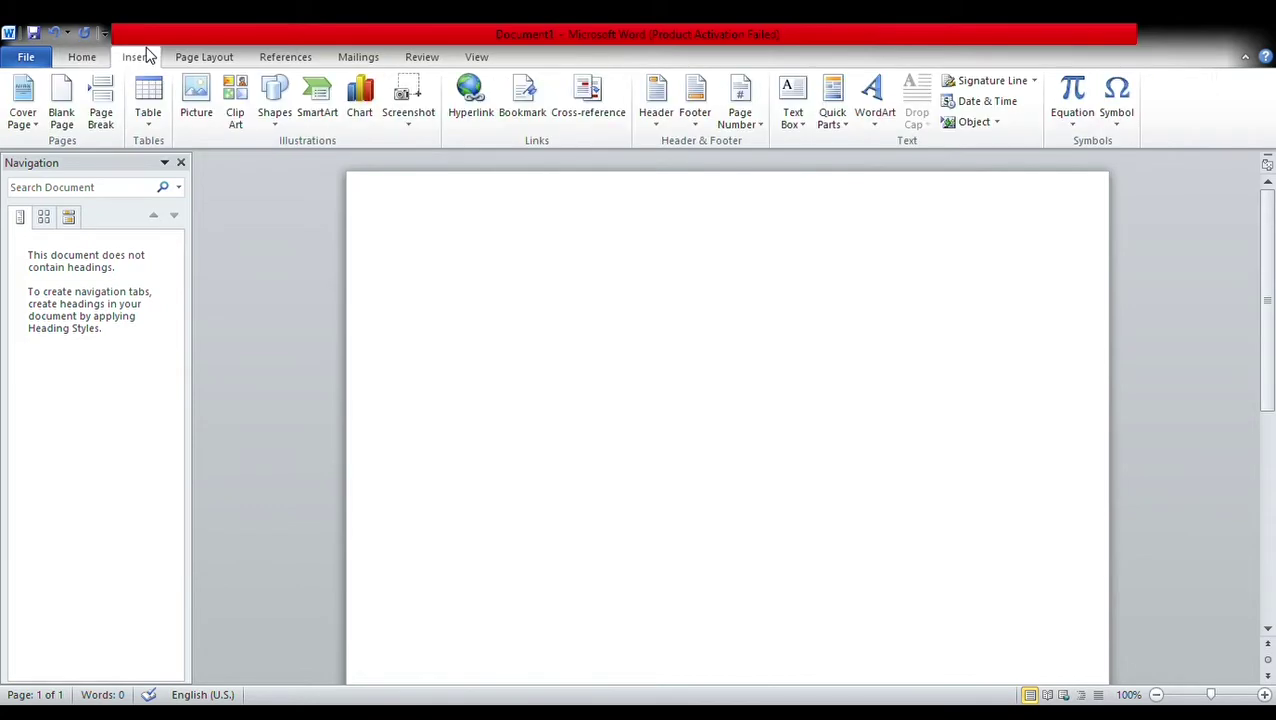
click(192, 56)
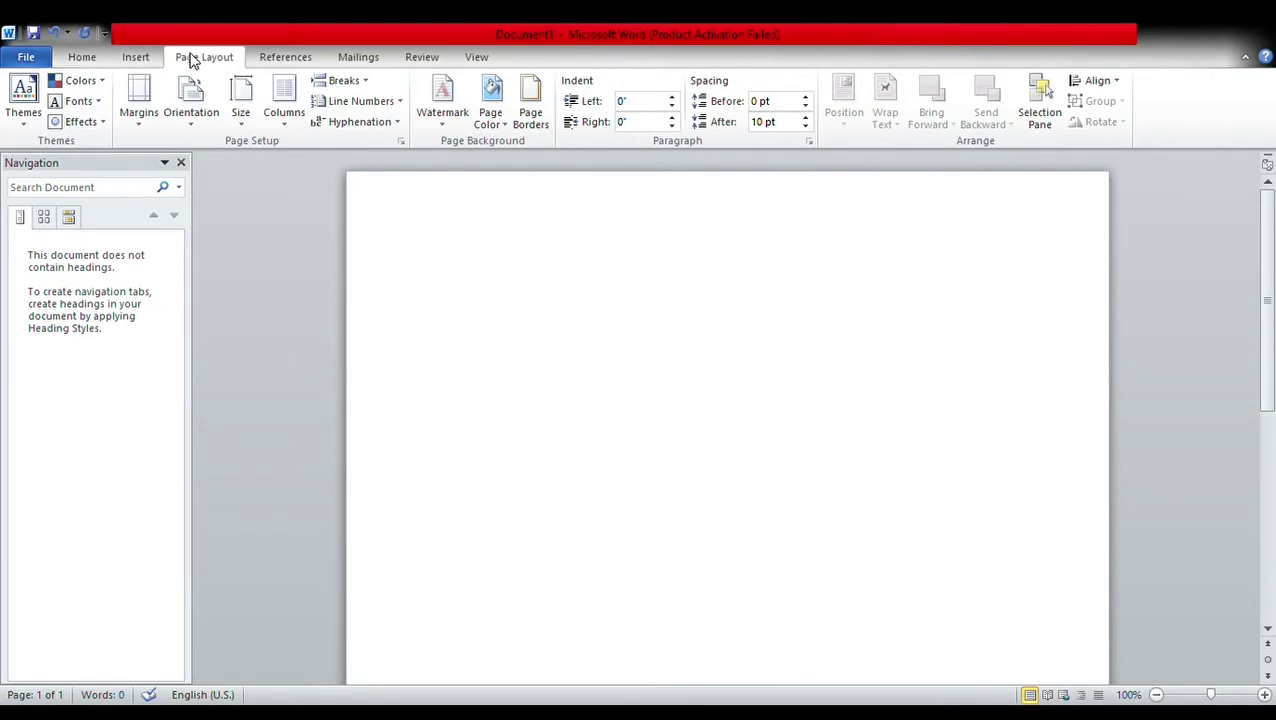
click(285, 57)
click(352, 57)
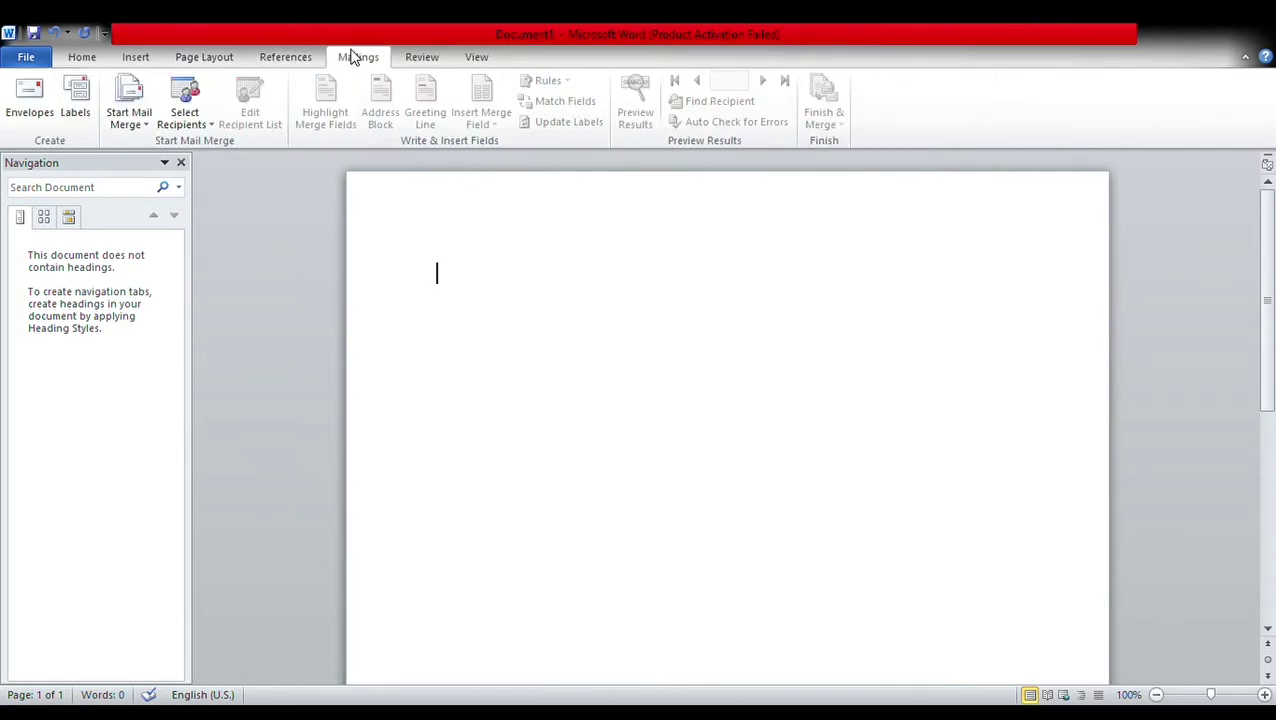
click(421, 57)
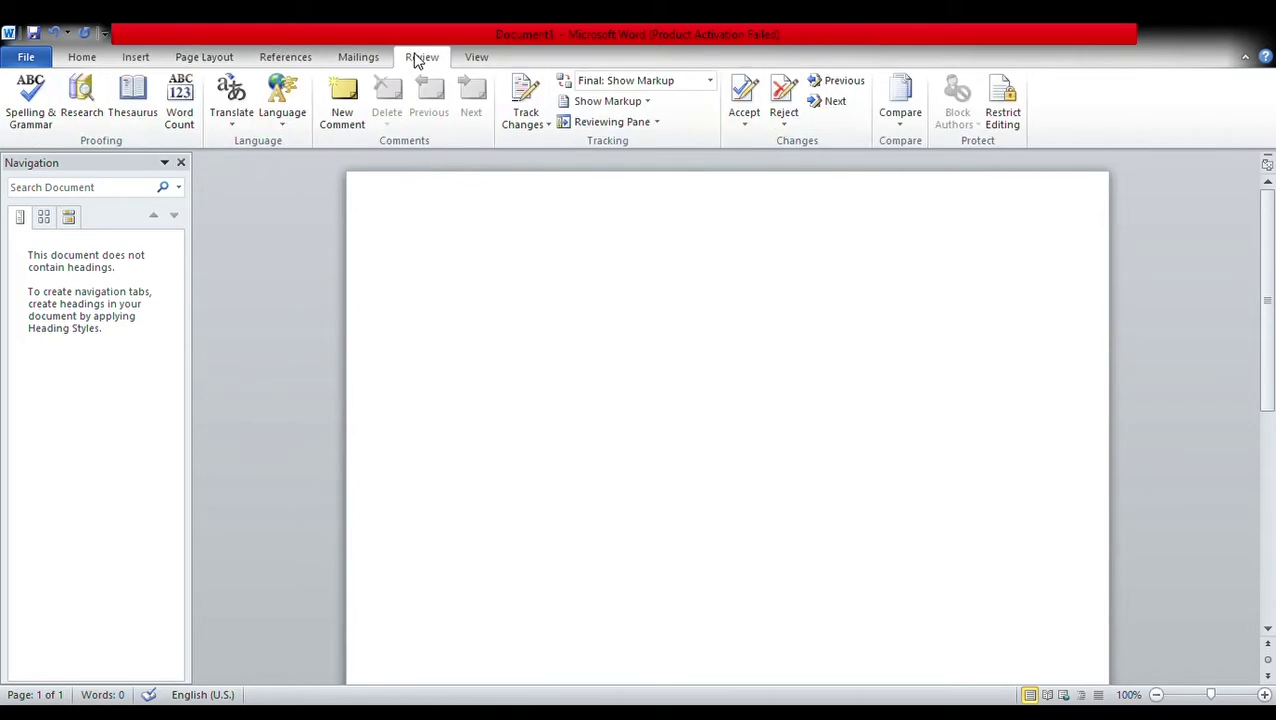
click(476, 58)
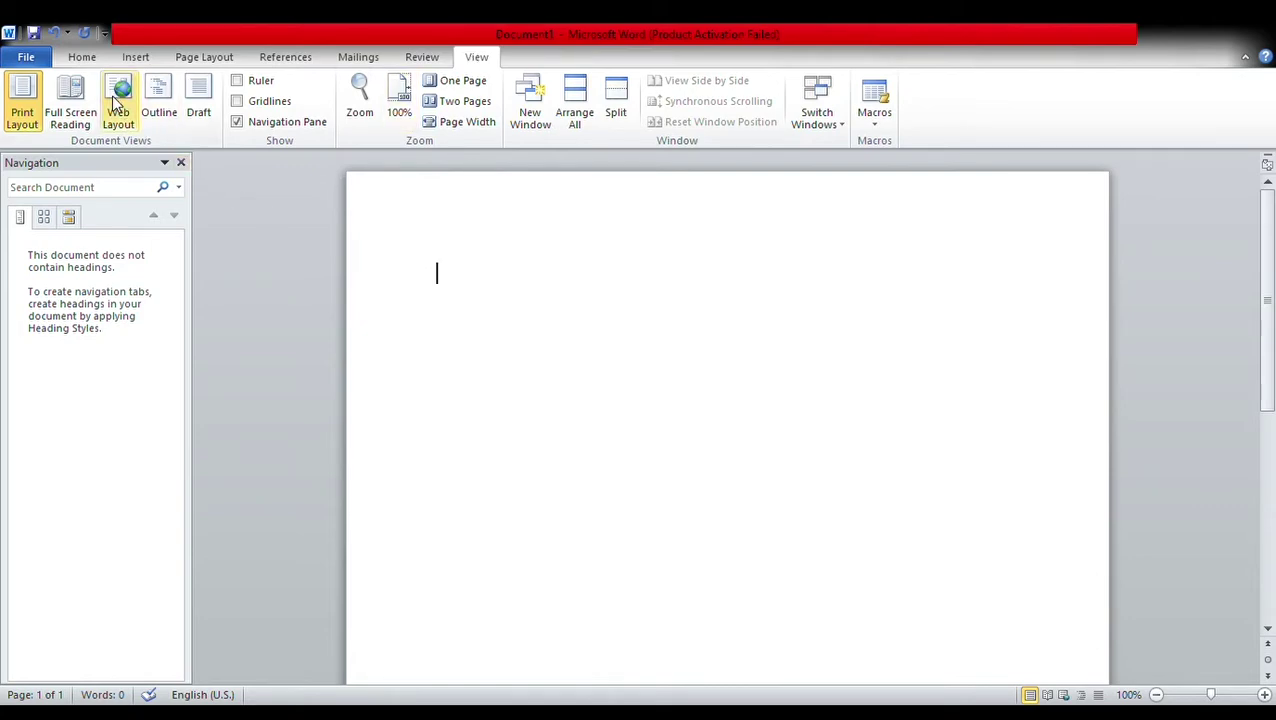
click(82, 60)
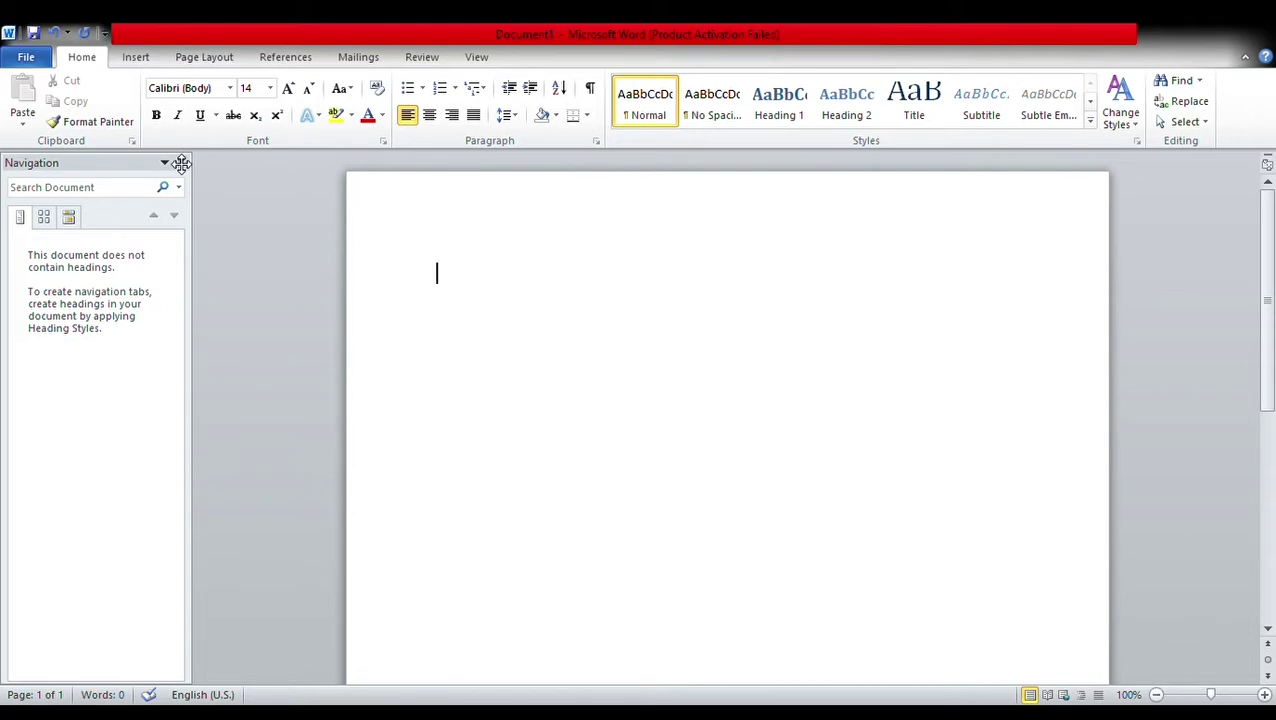
Step: Replace Calibri with Times New Roman and confirm the size stays at 14 pt
click(221, 89)
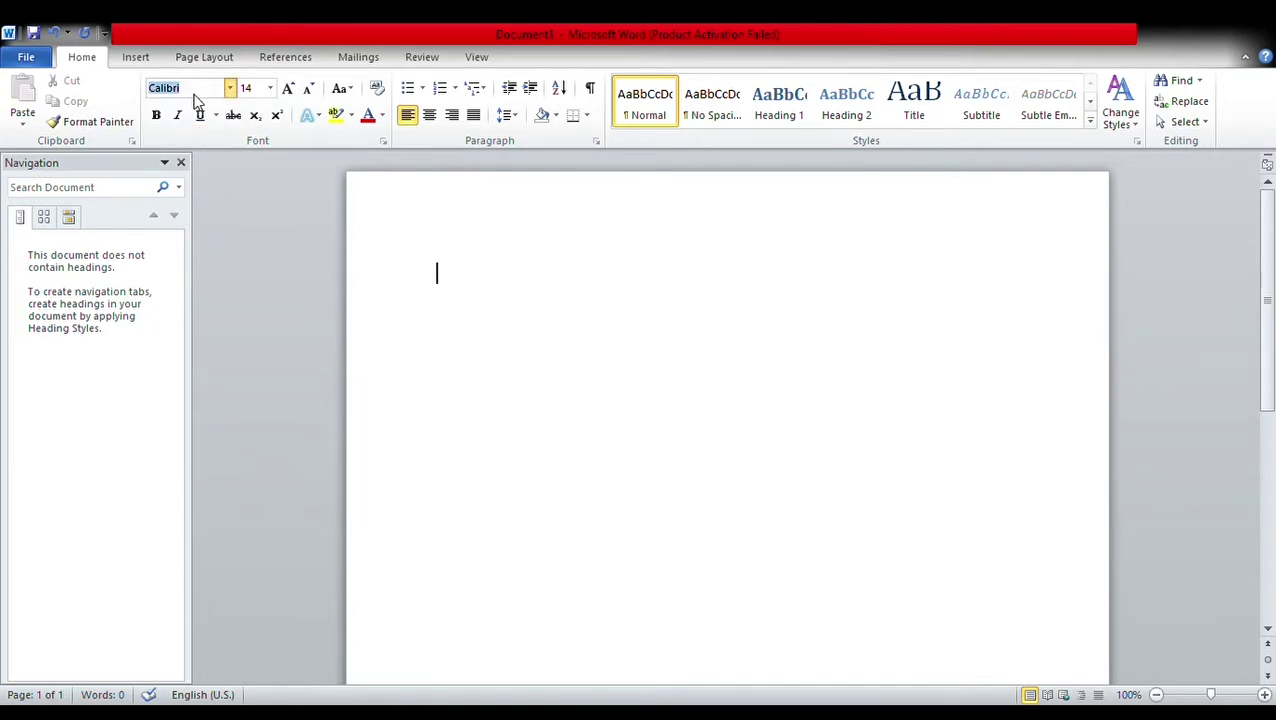
click(196, 96)
key(BackSpace)
key(BackSpace)
key(BackSpace)
text(Times New Rom)
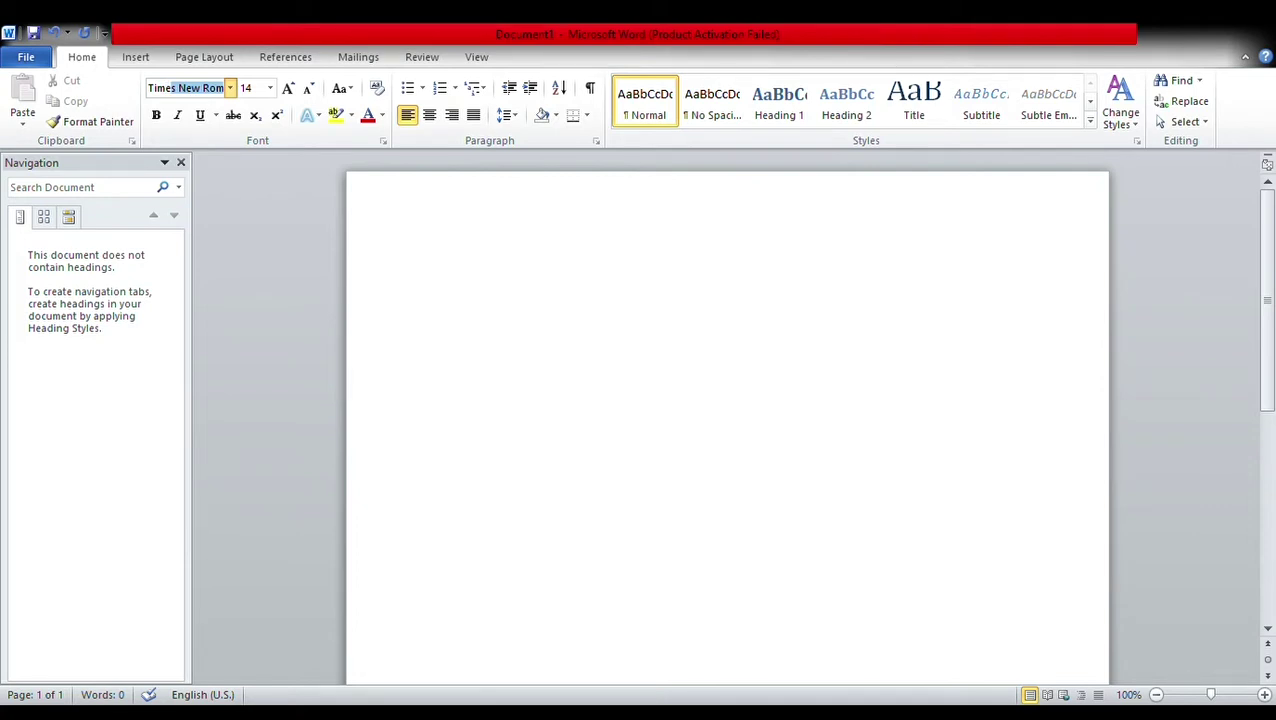
key(Return)
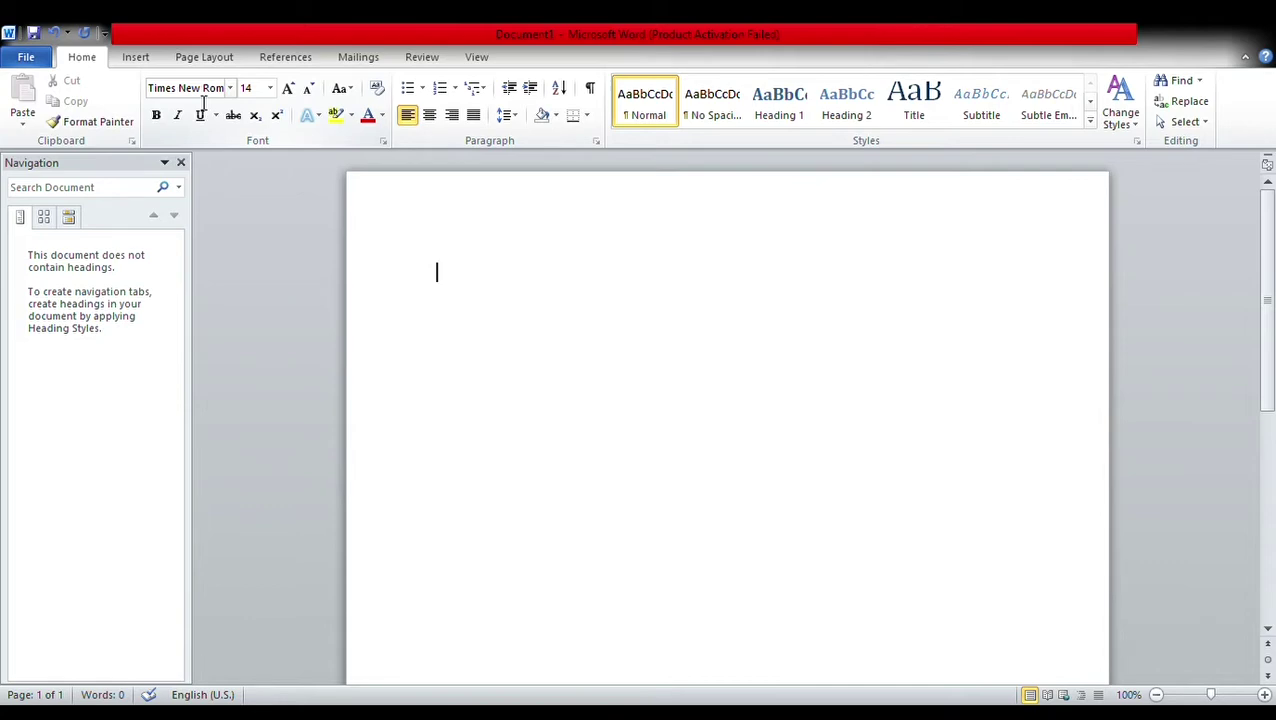
click(266, 88)
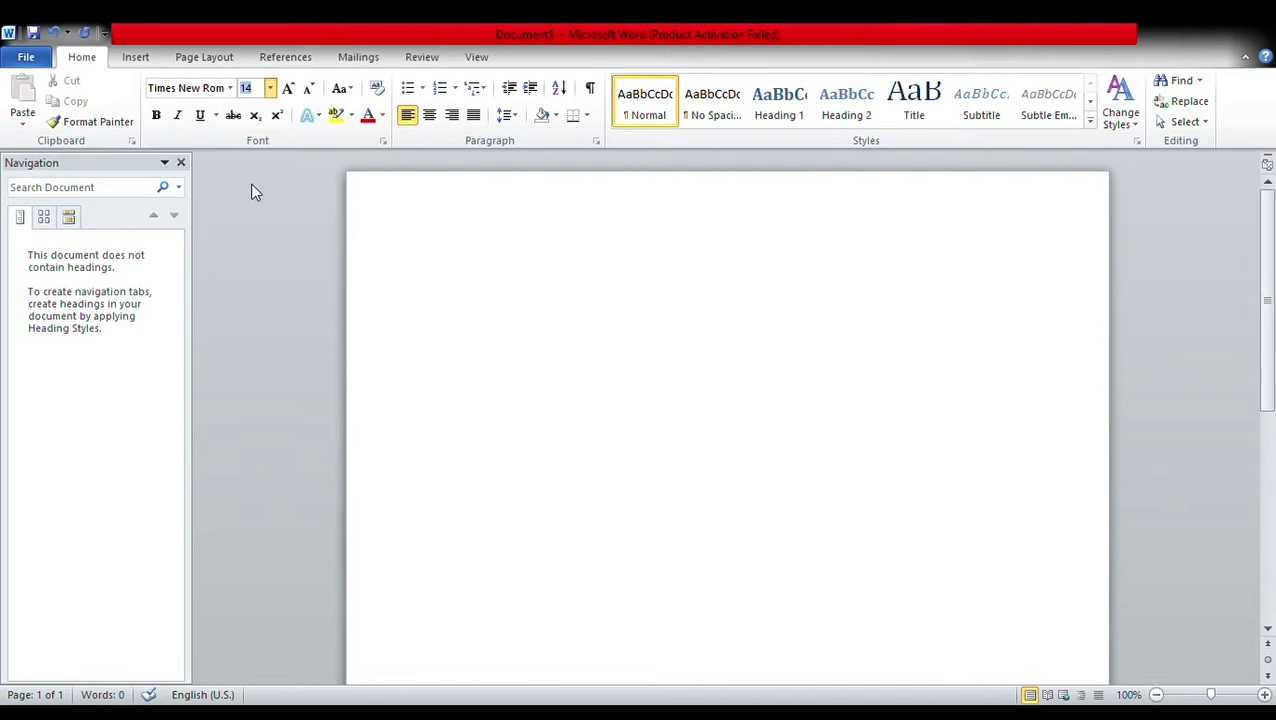
key(Return)
Step: Type 'A quick brown fox jumps over the lazy dog' and end it with a period
text(A)
text(quick brown )
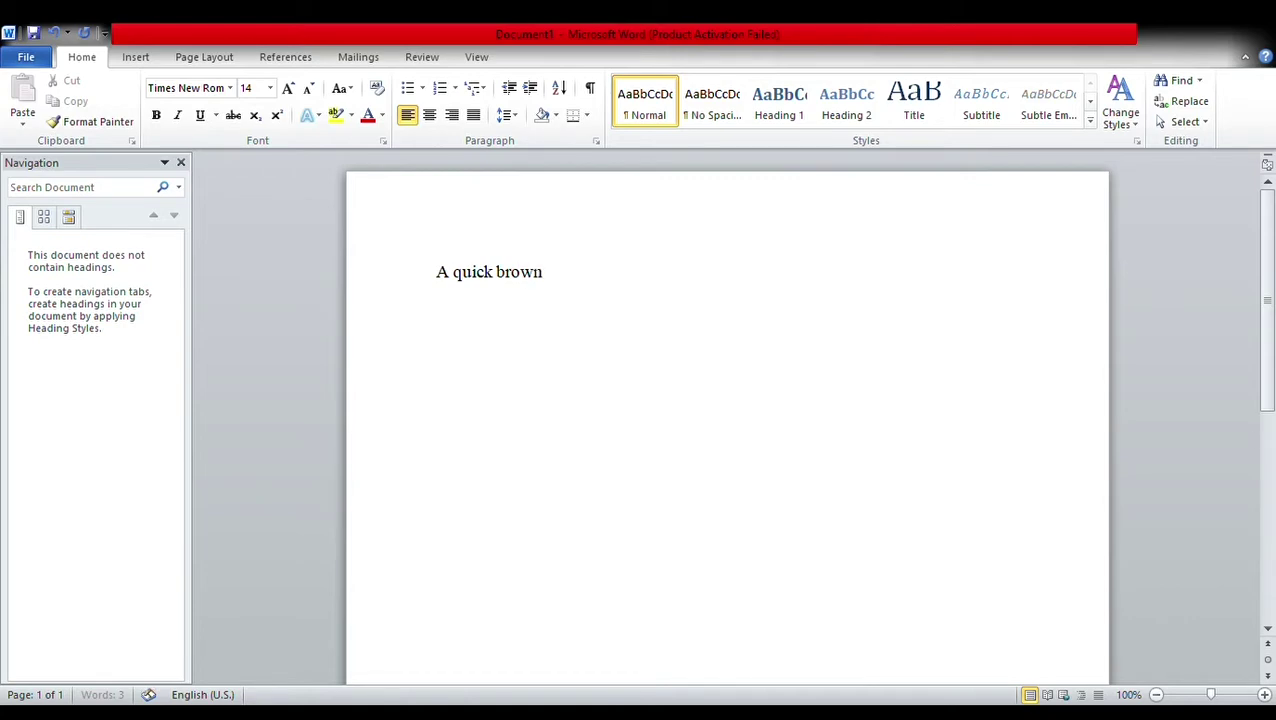
text(fox)
text( jumps over the)
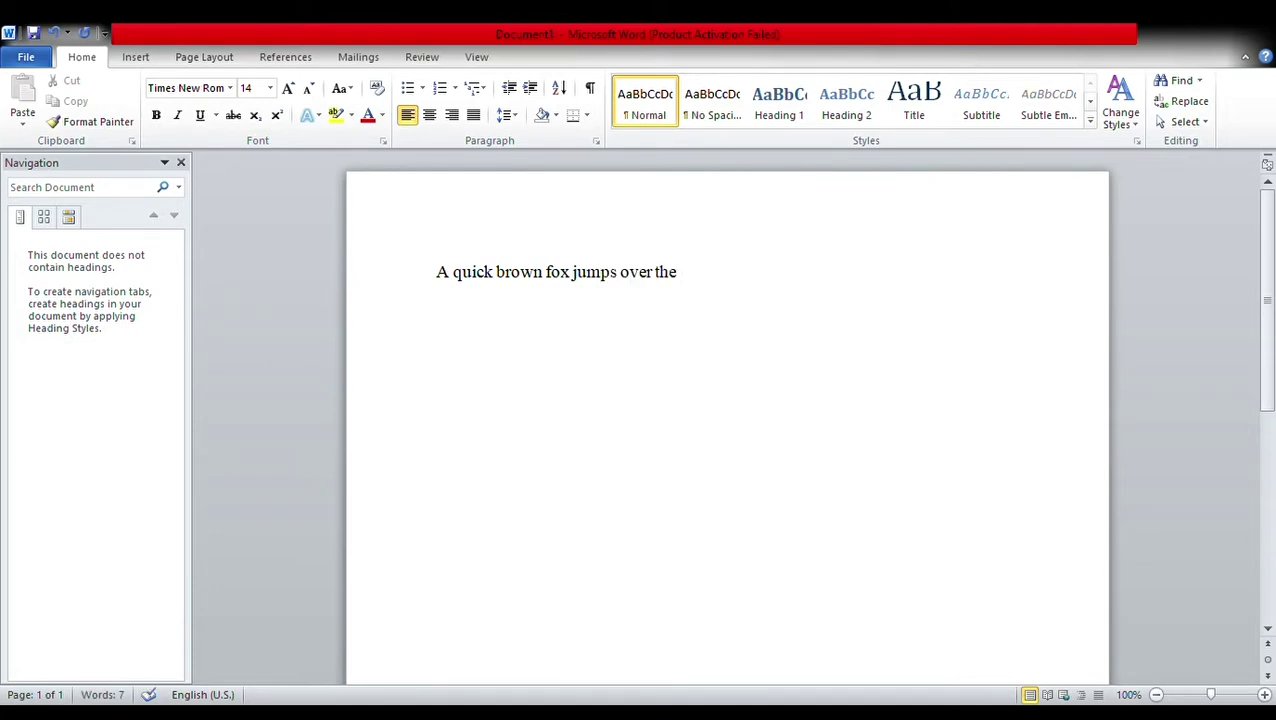
text( lazy dog)
click(656, 280)
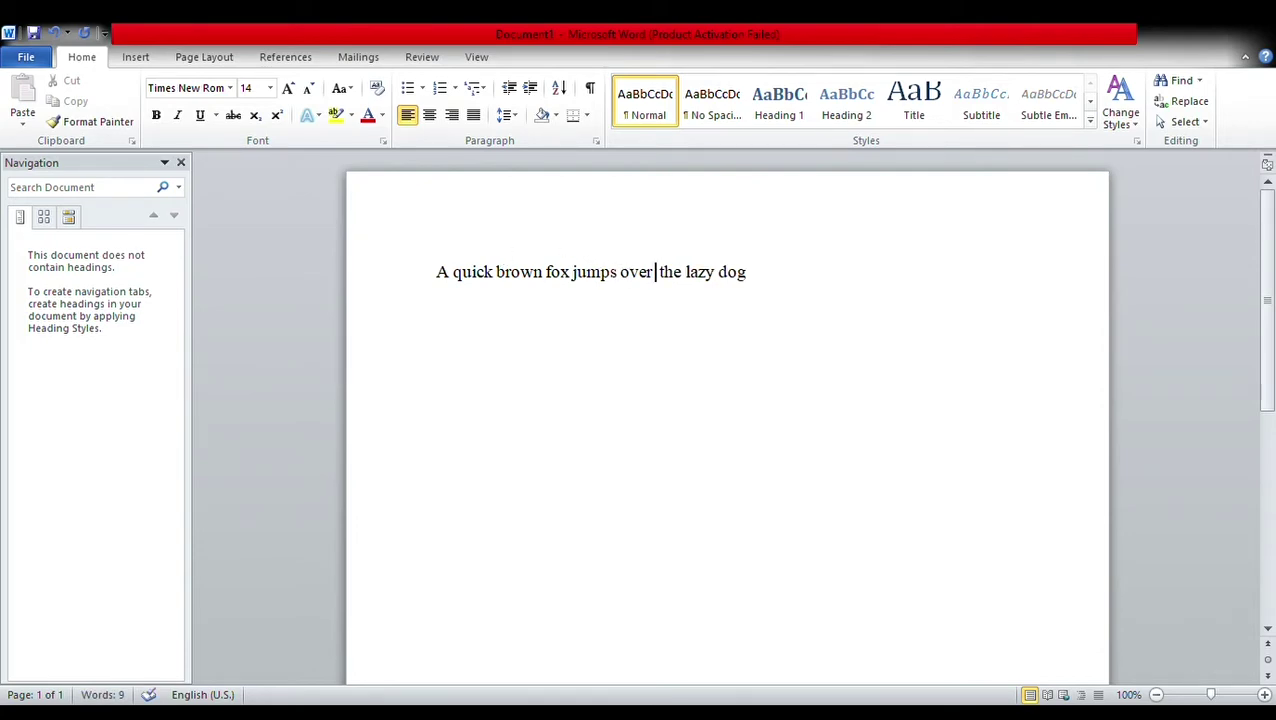
click(755, 278)
text(.)
drag(758, 280, 446, 281)
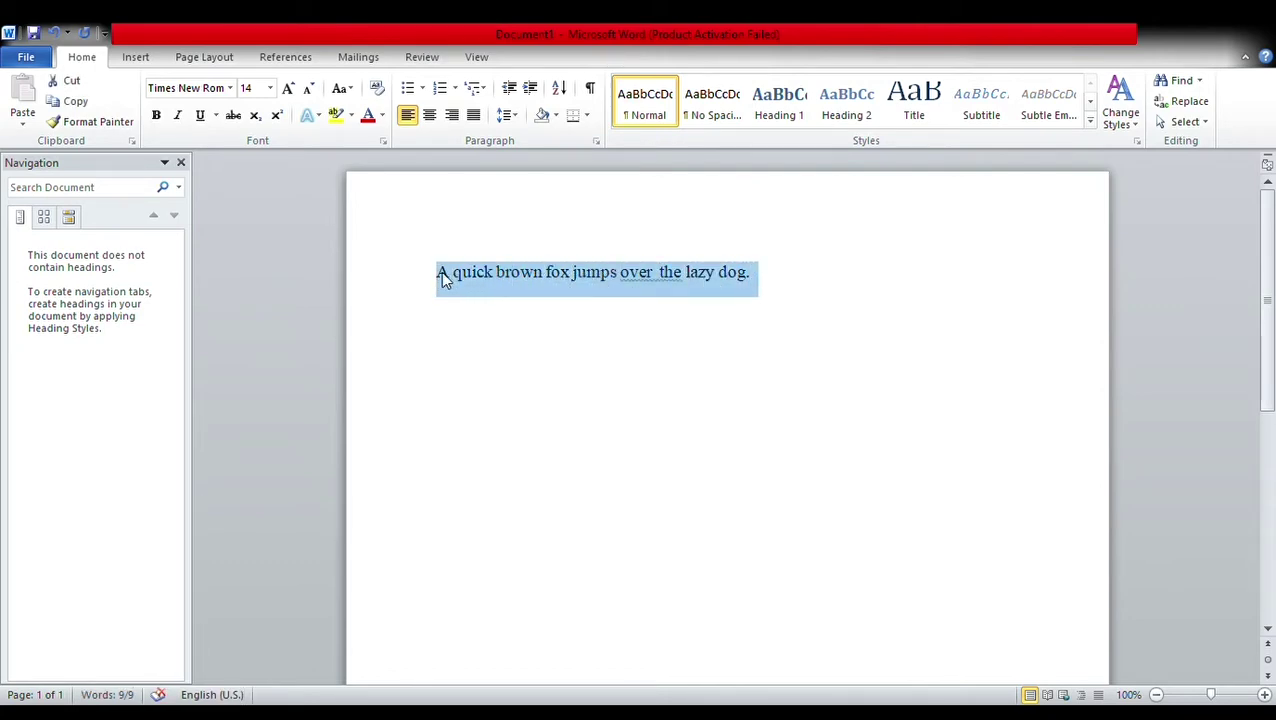
Step: Try Grow Font and Shrink Font on the fox sentence, from 18 pt down to 12 pt
click(510, 312)
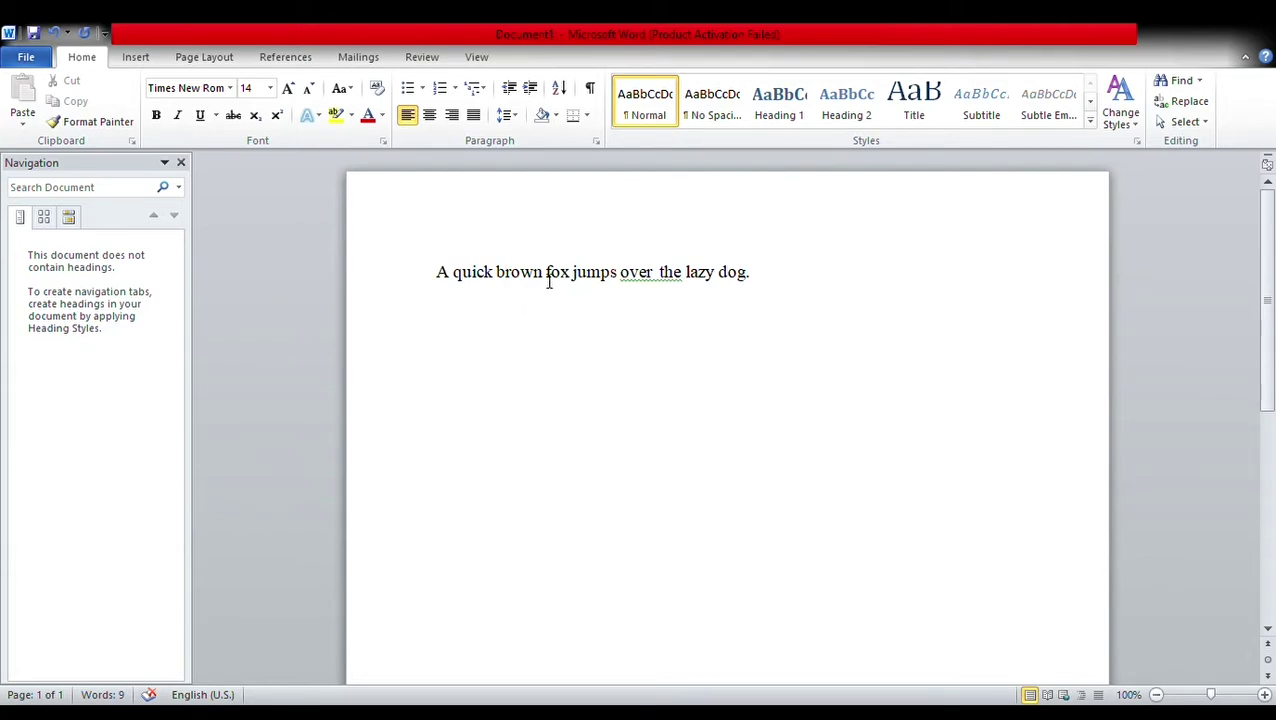
triple_click(541, 279)
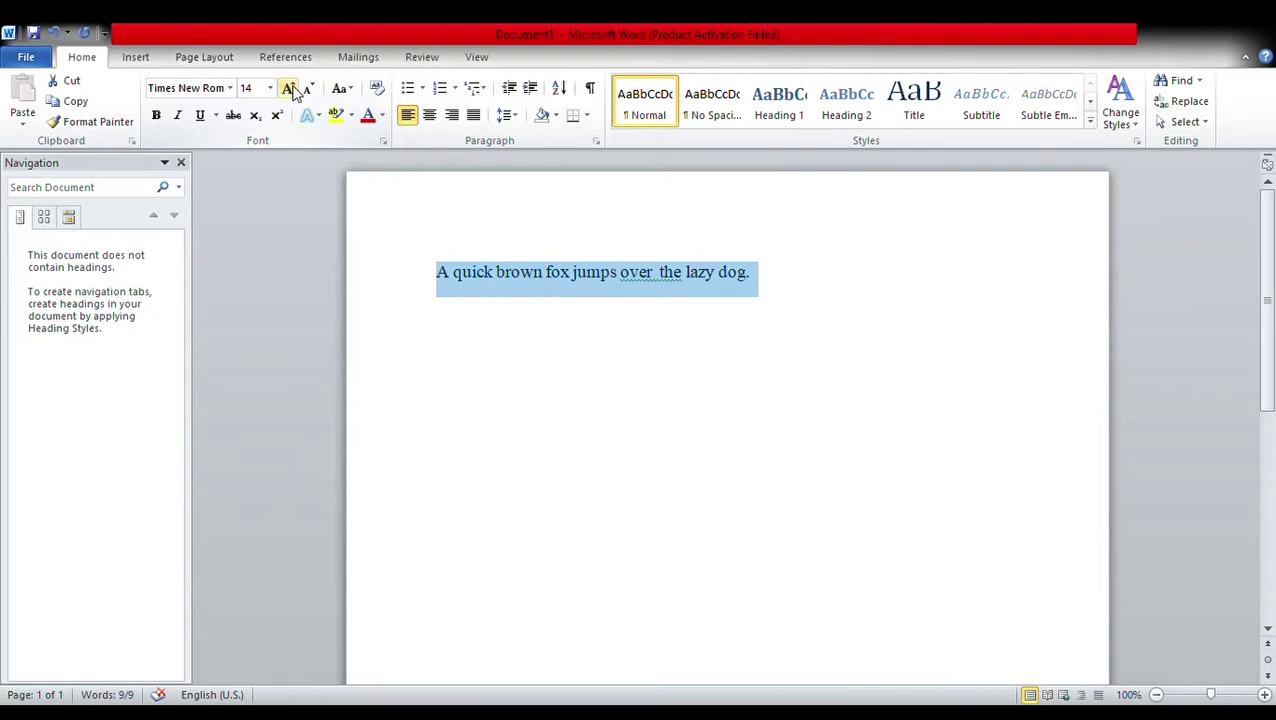
click(288, 89)
click(288, 89)
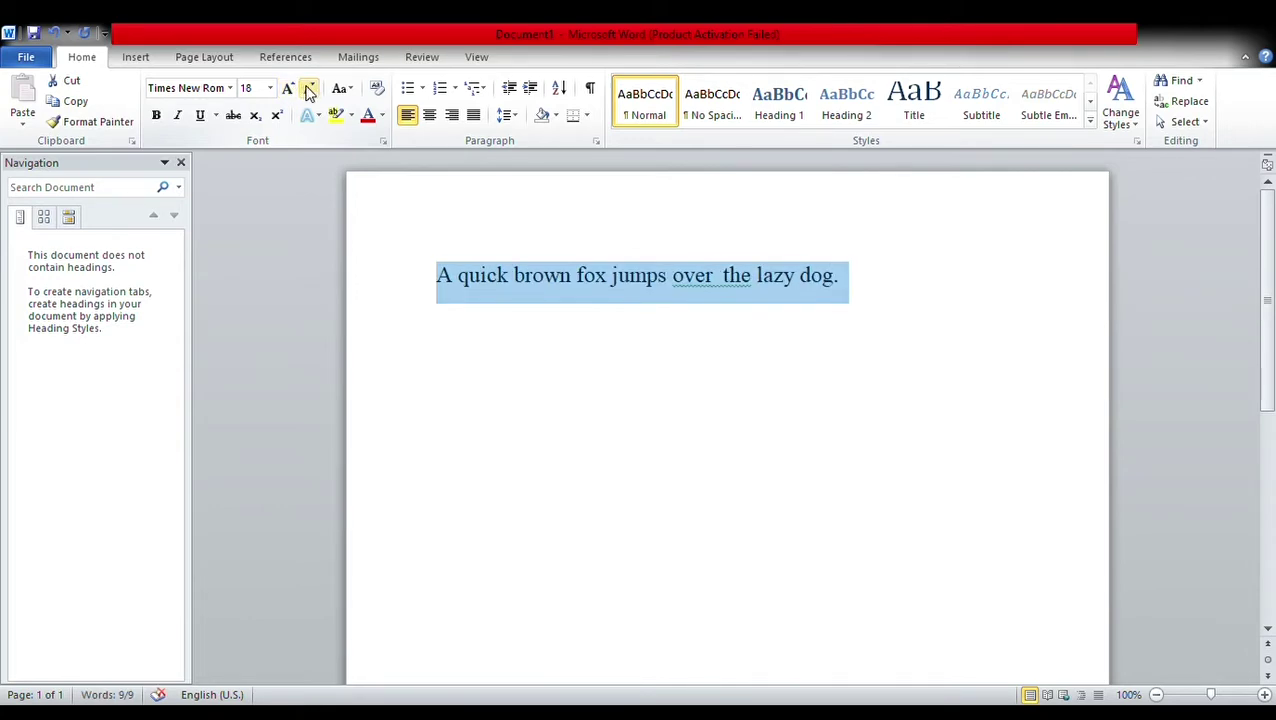
click(310, 89)
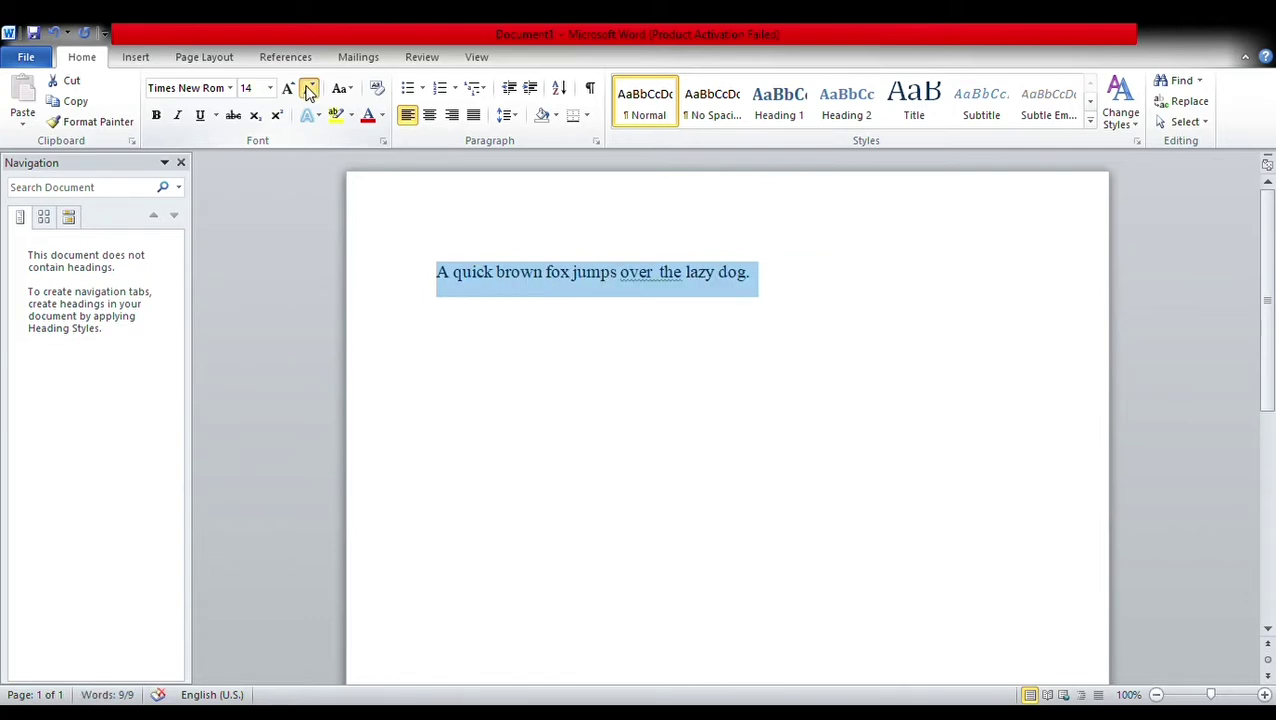
click(310, 90)
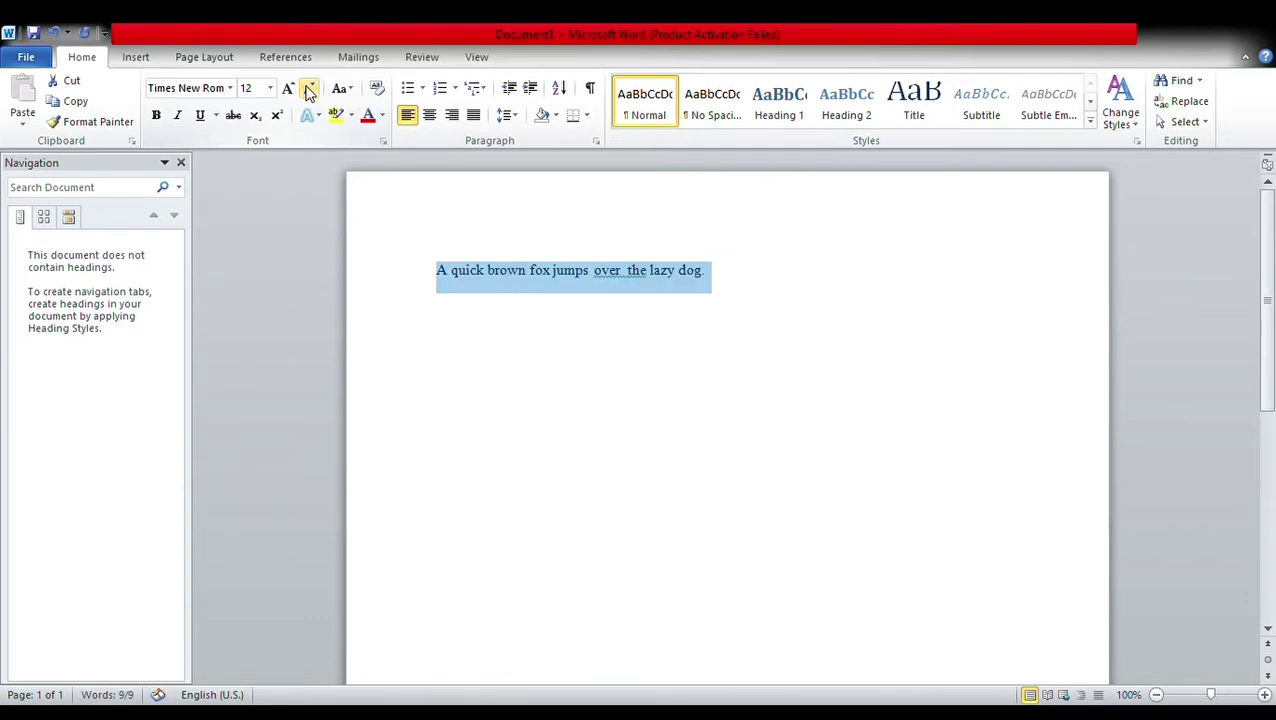
Step: Delete the doubled space after 'over' and grow the sentence back to 14 pt
click(627, 272)
key(BackSpace)
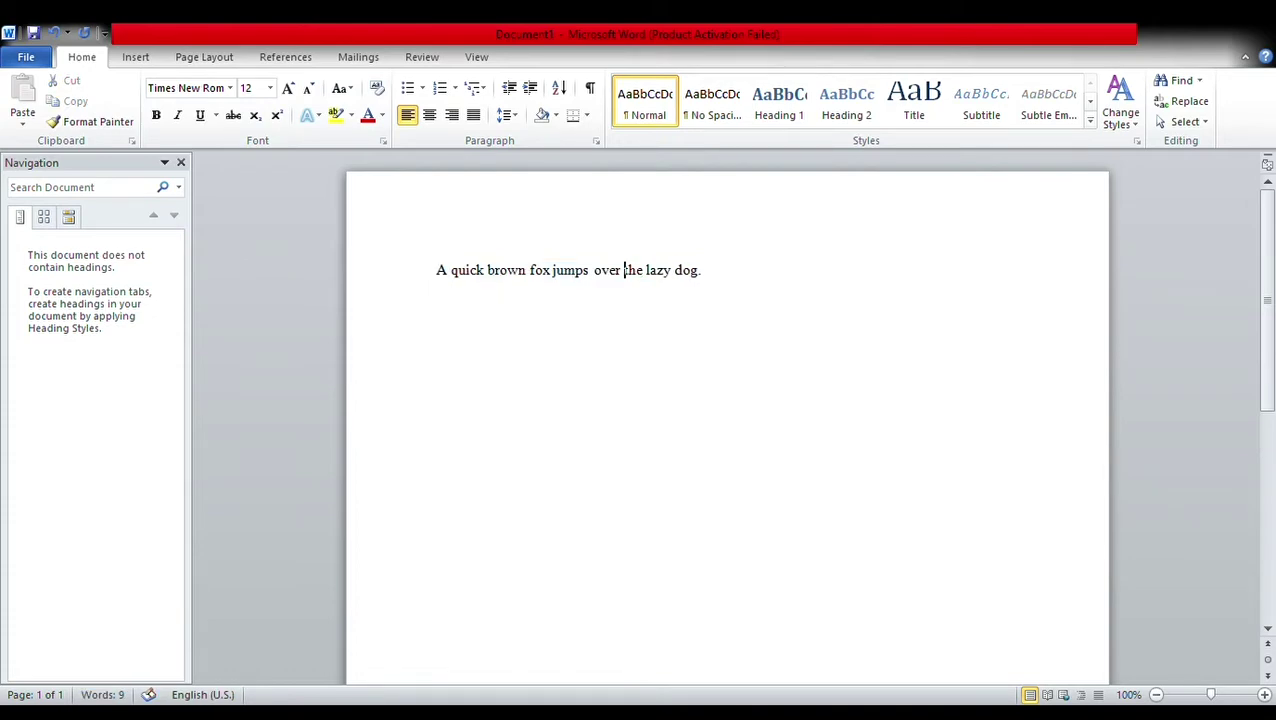
triple_click(491, 284)
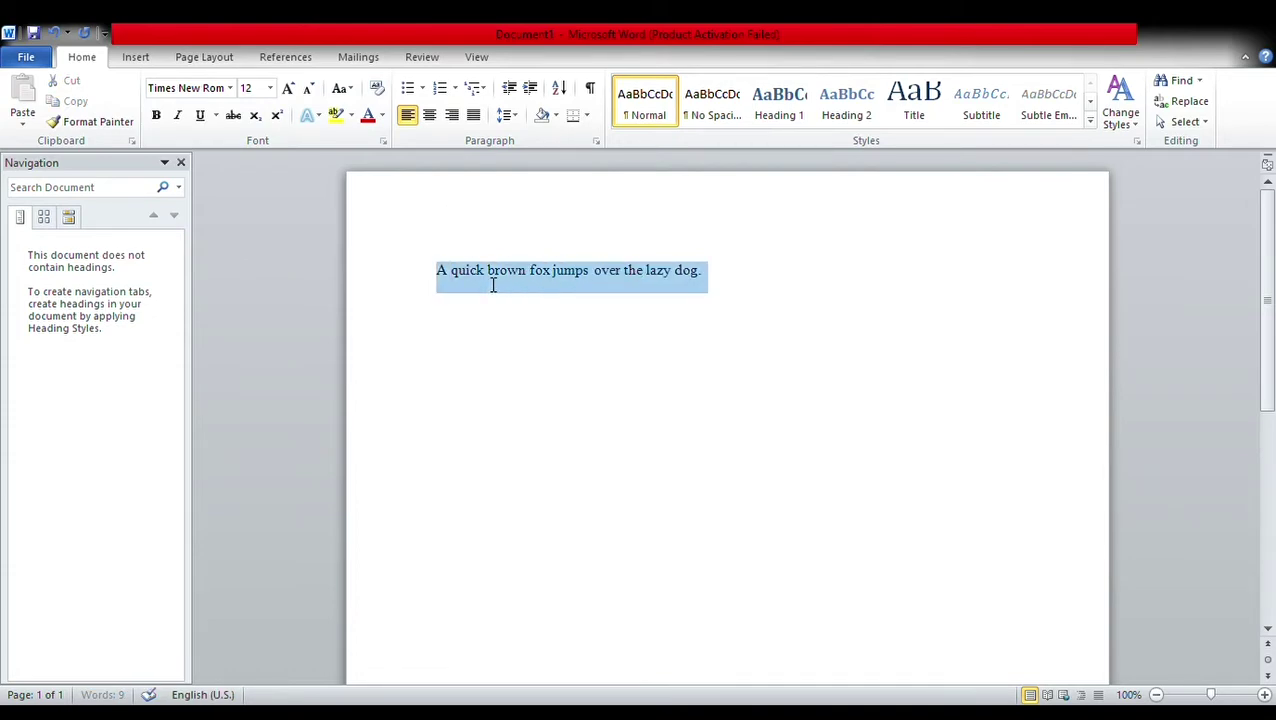
click(287, 88)
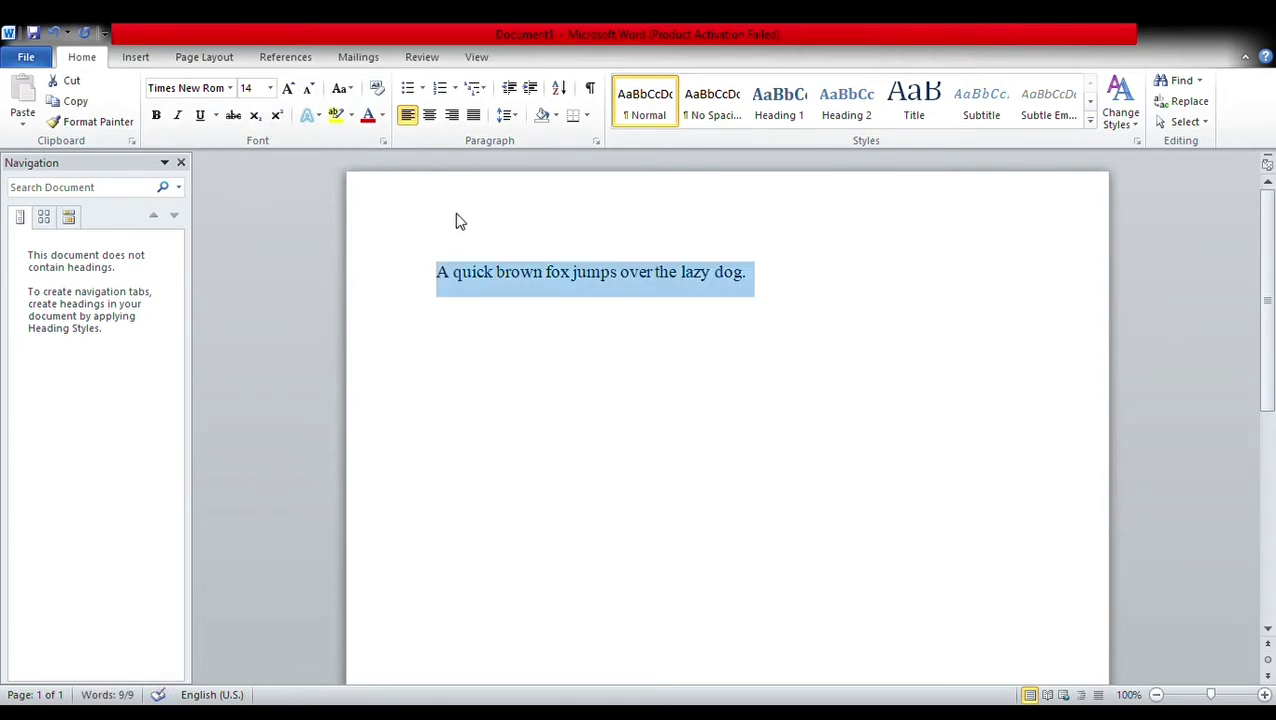
click(763, 276)
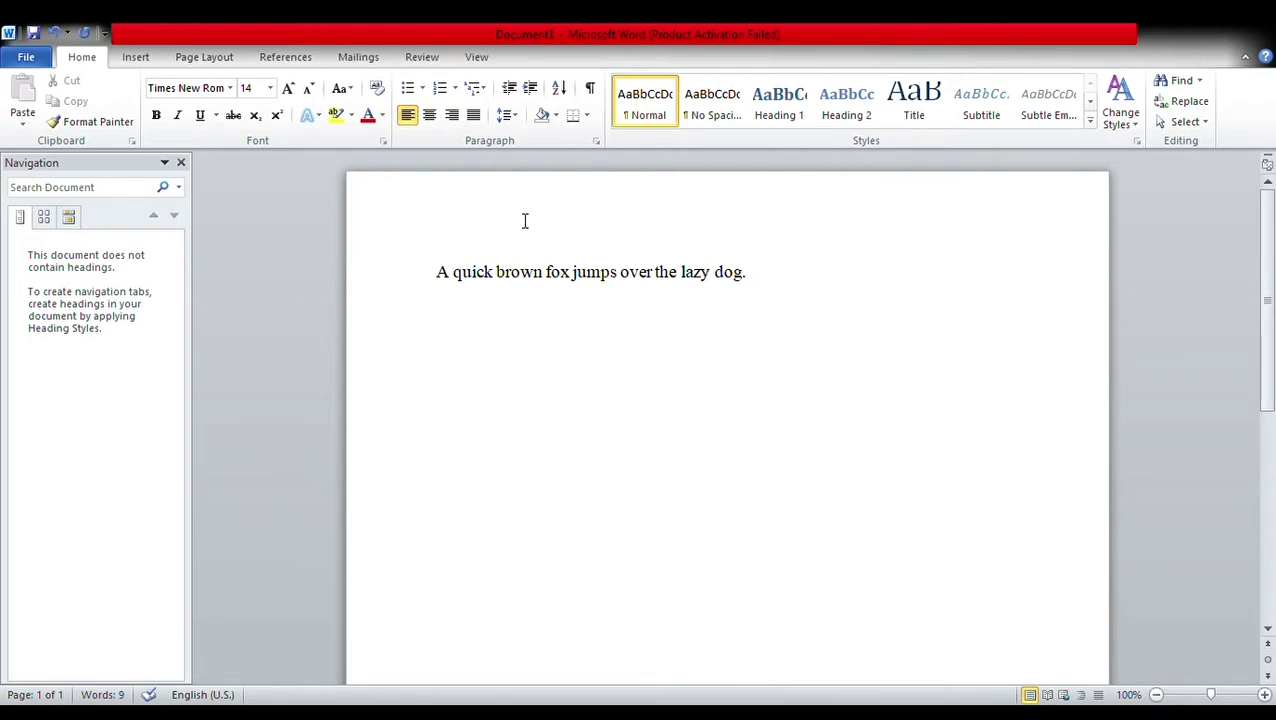
drag(748, 277, 441, 276)
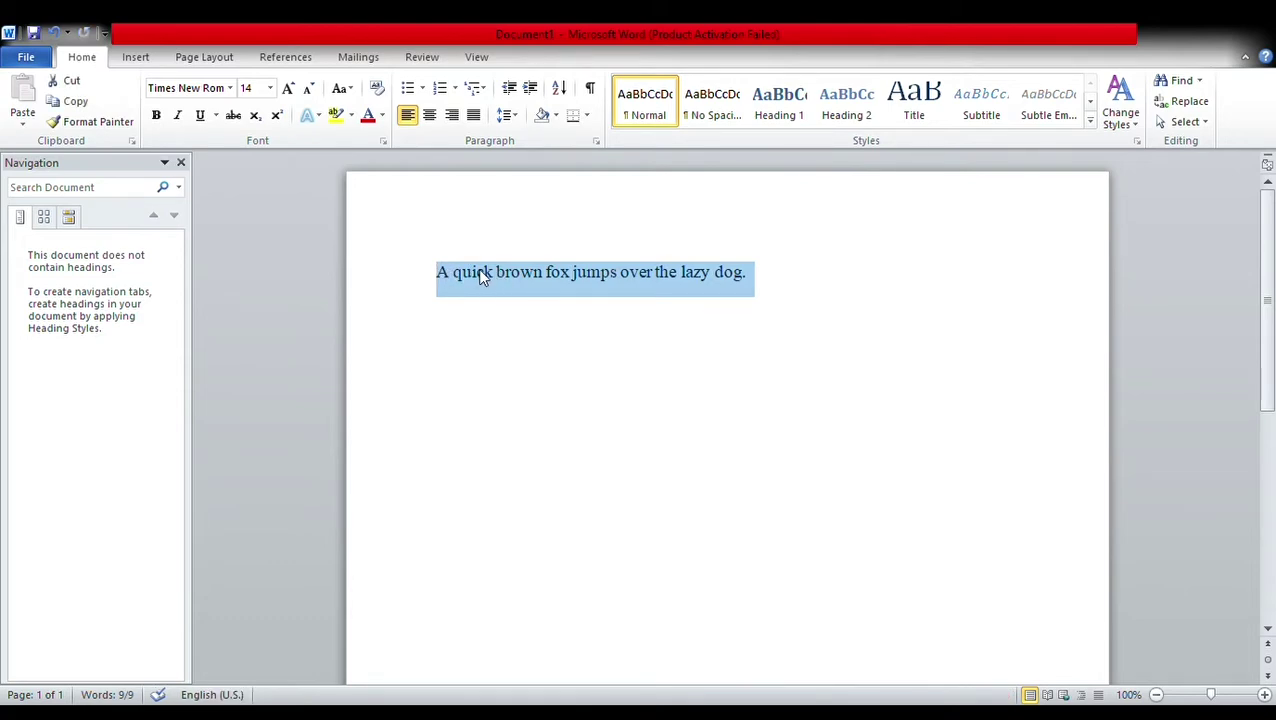
Step: Copy the fox sentence and paste it repeatedly after itself to build one paragraph
key(ctrl+c)
click(766, 277)
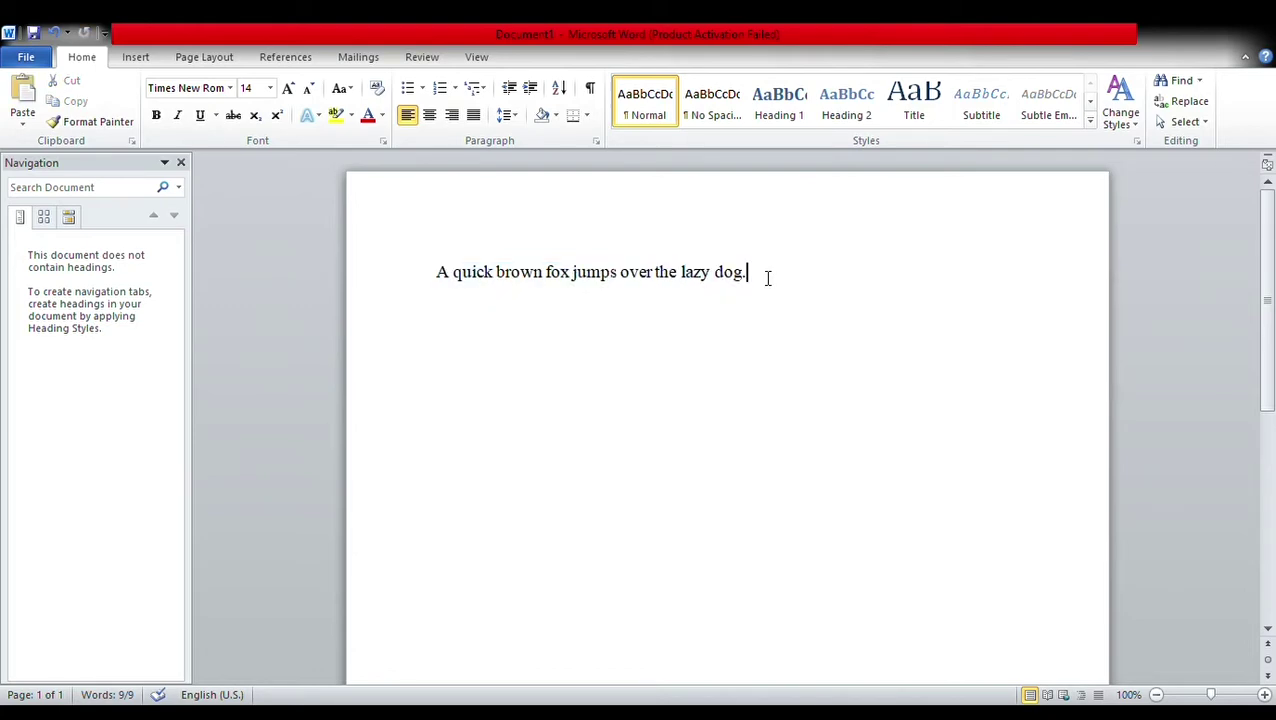
key(ctrl+v)
key(ctrl+v)
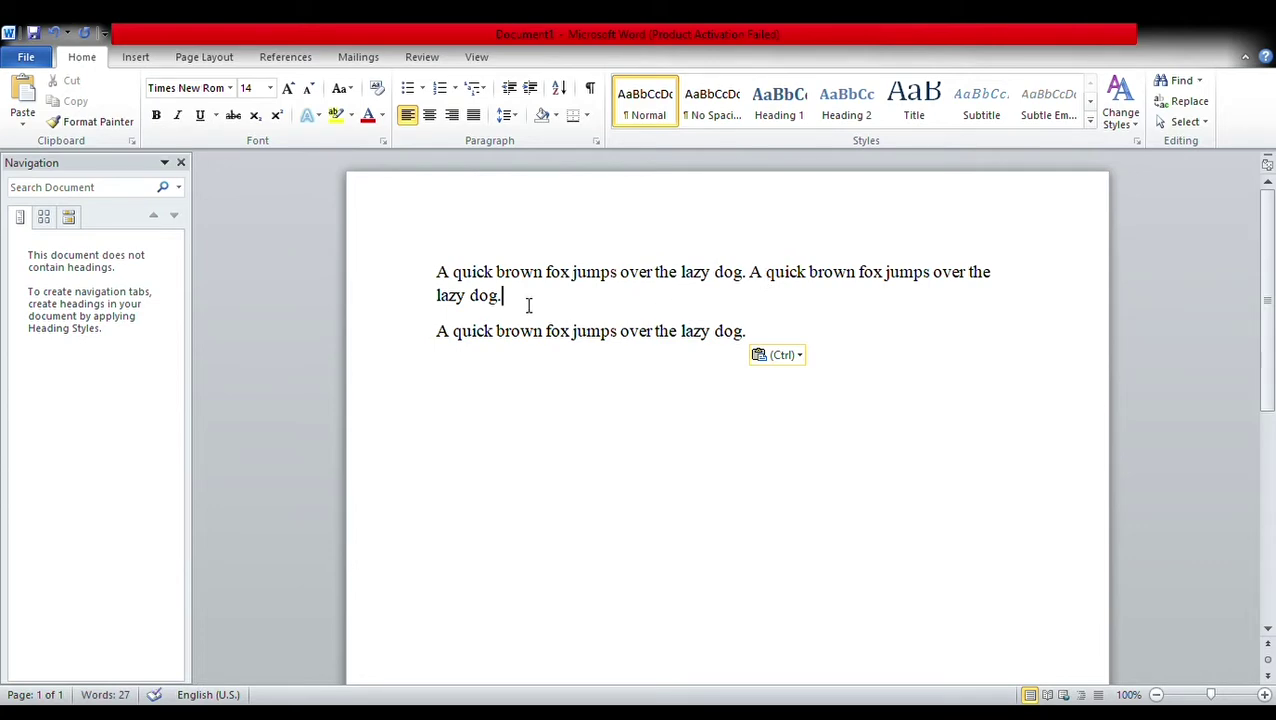
key(ctrl+v)
click(831, 302)
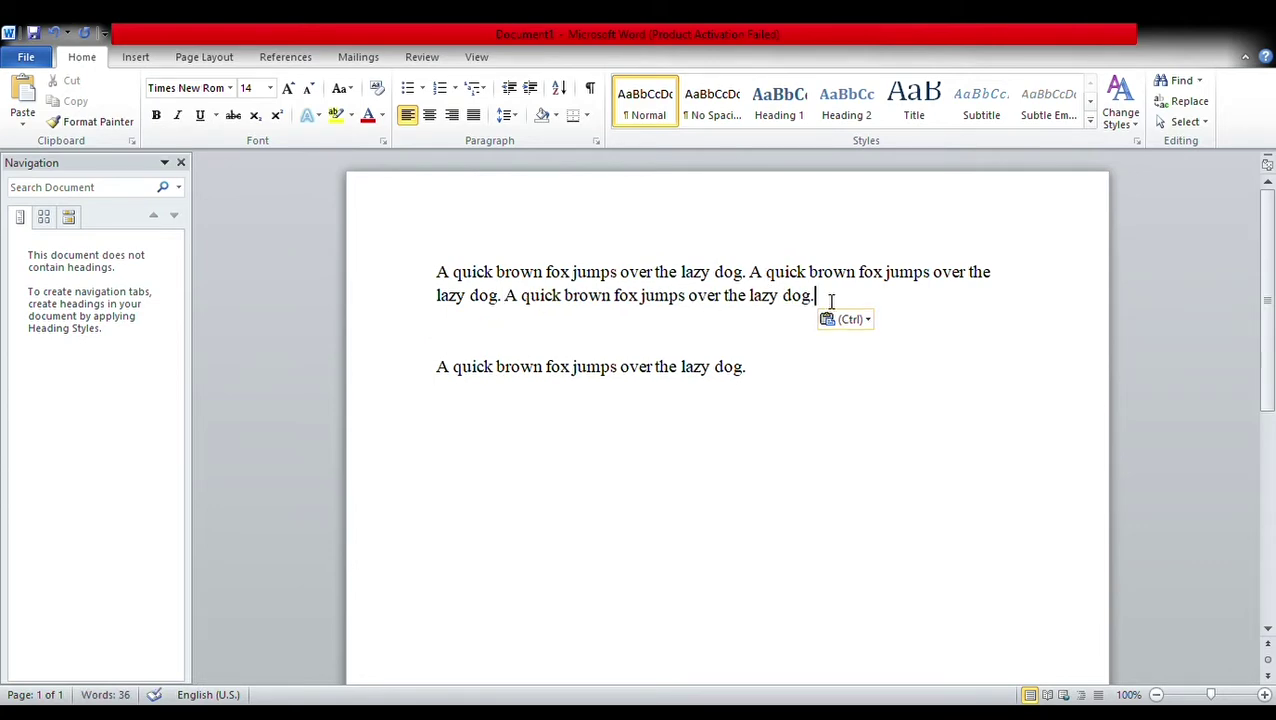
key(ctrl+v)
click(613, 318)
key(ctrl+v)
click(878, 318)
key(ctrl+v)
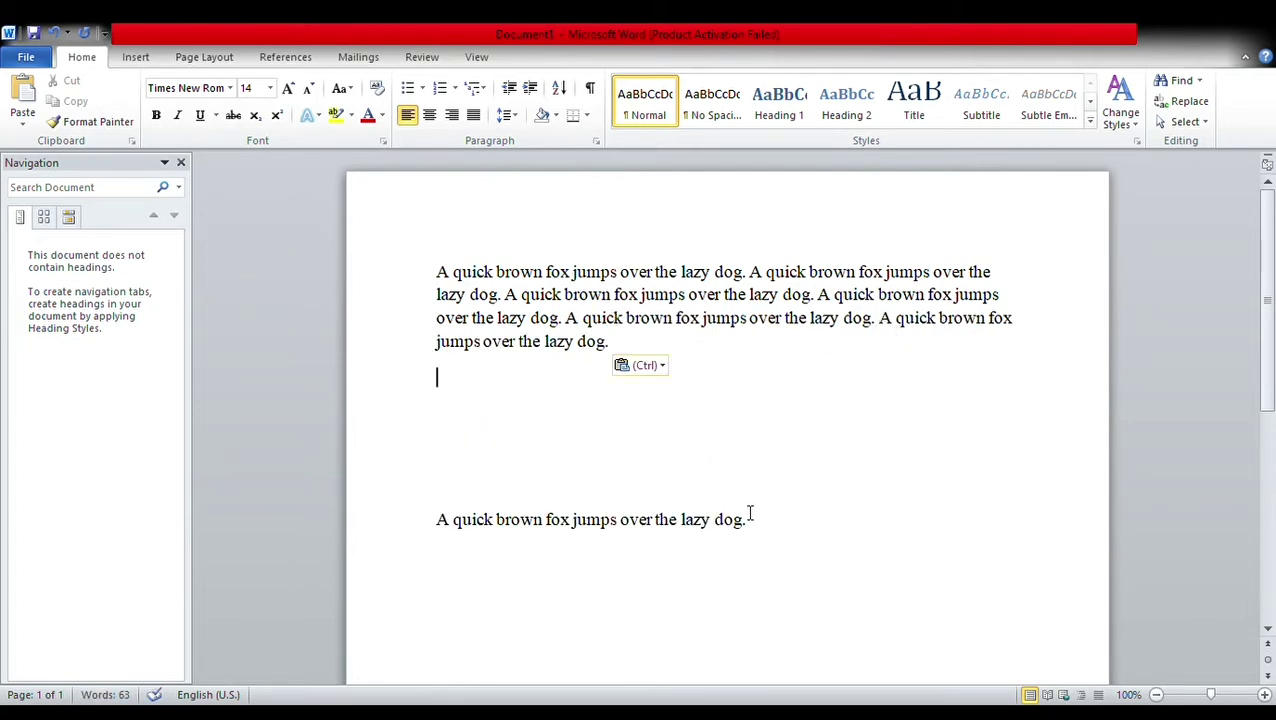
Step: Delete the stray extra fox sentence at the bottom of the page
drag(748, 522, 432, 538)
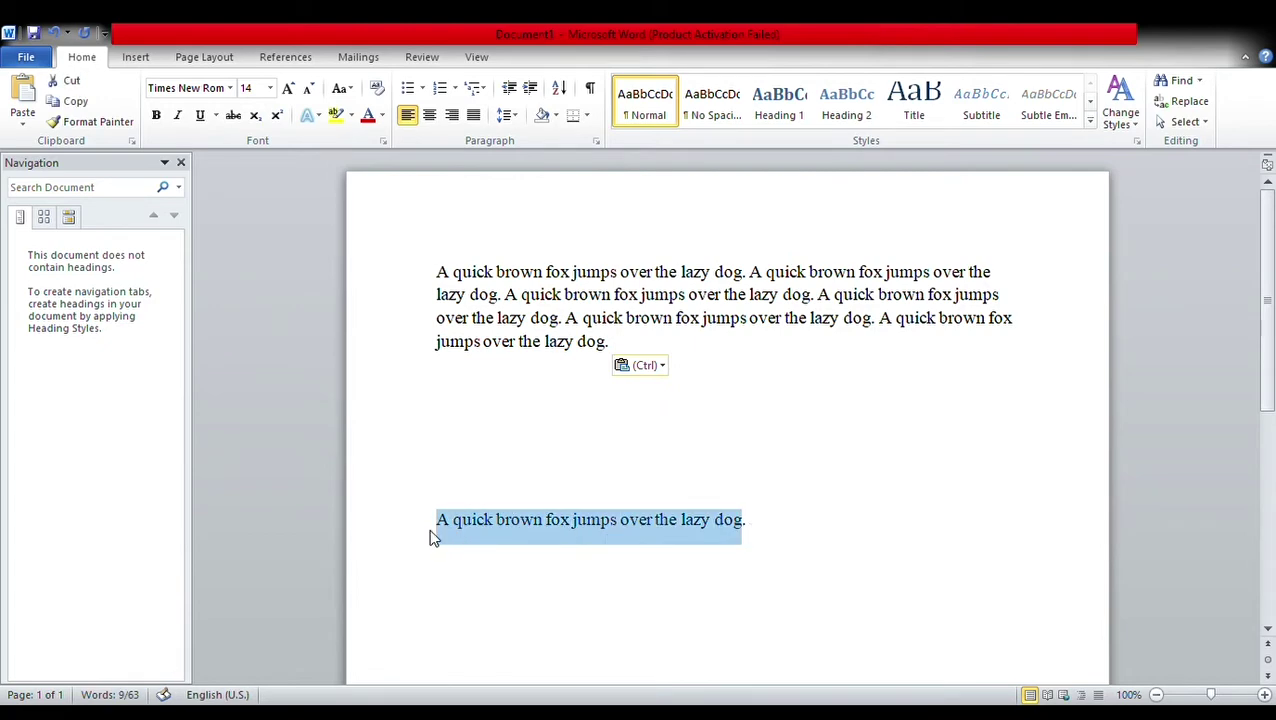
key(Delete)
click(645, 357)
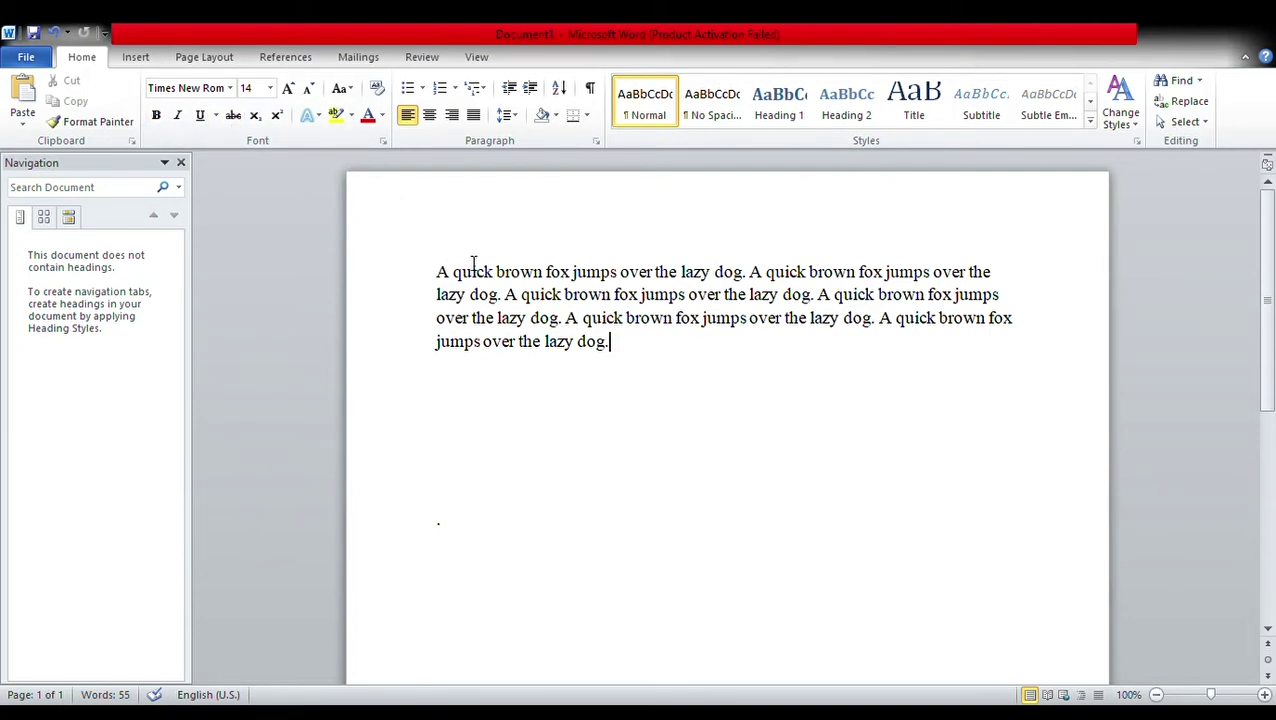
drag(437, 275, 448, 277)
Step: Make the whole fox paragraph bold
click(158, 118)
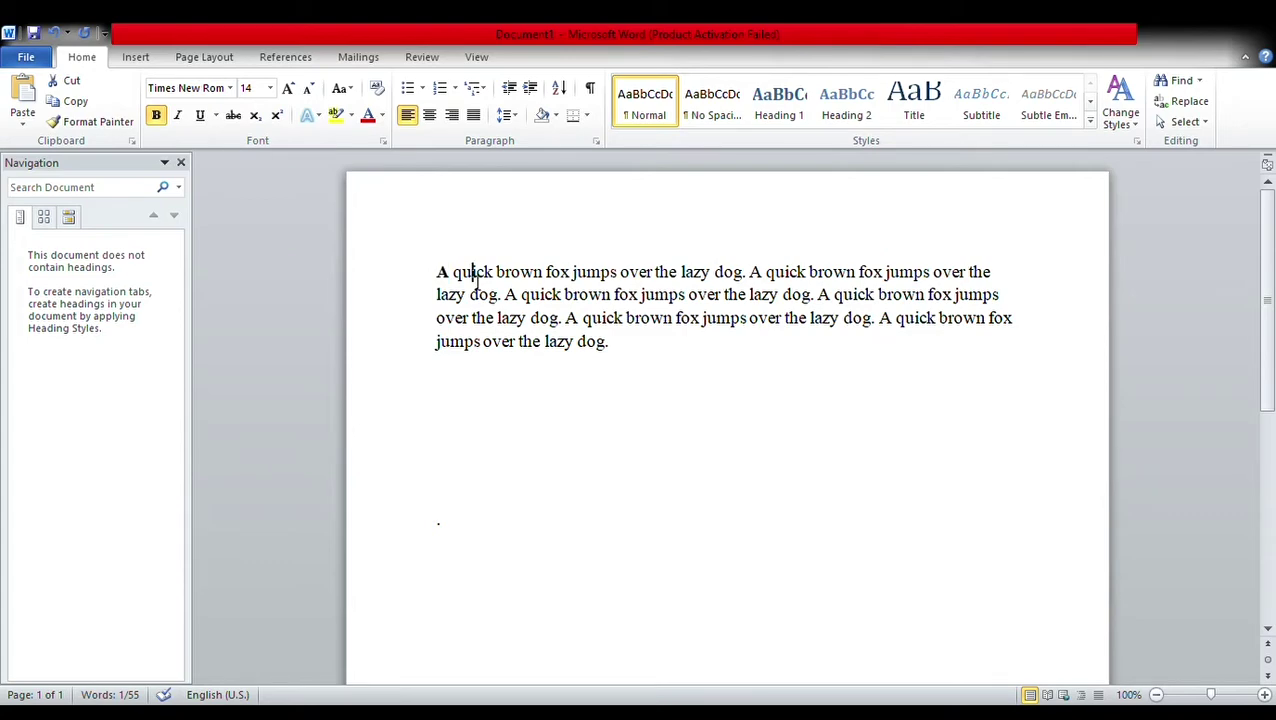
triple_click(474, 283)
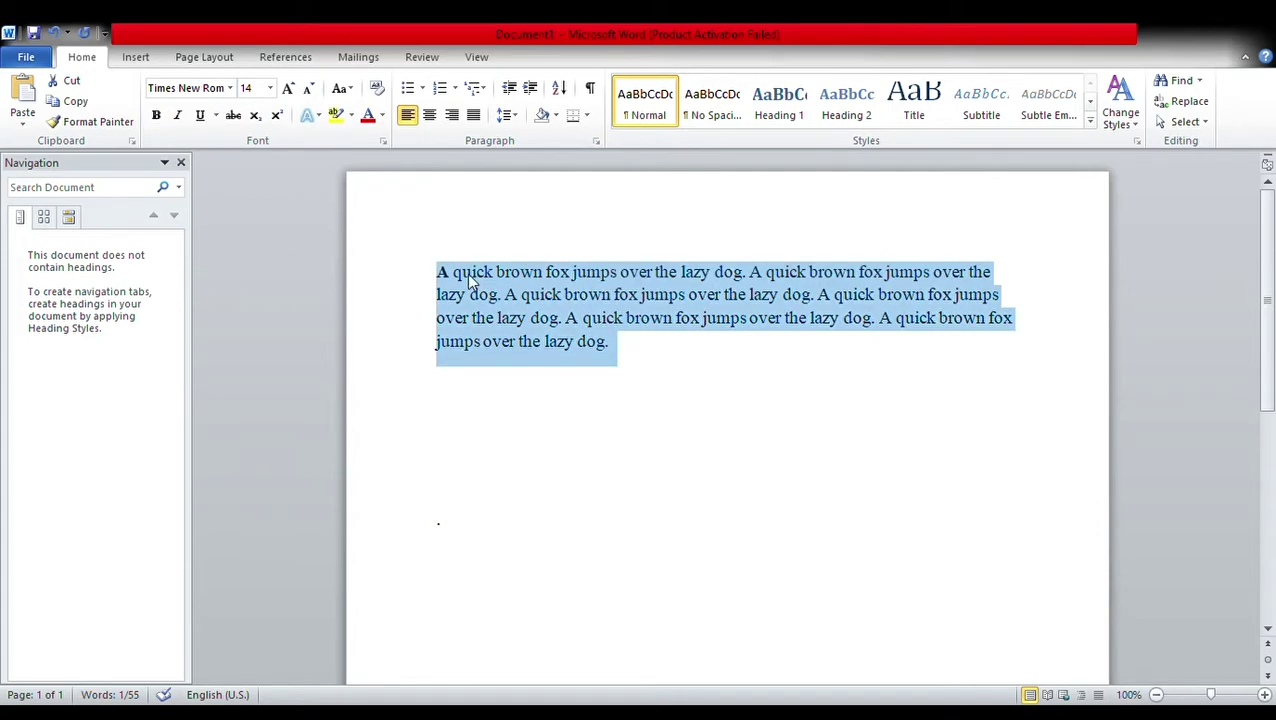
click(155, 116)
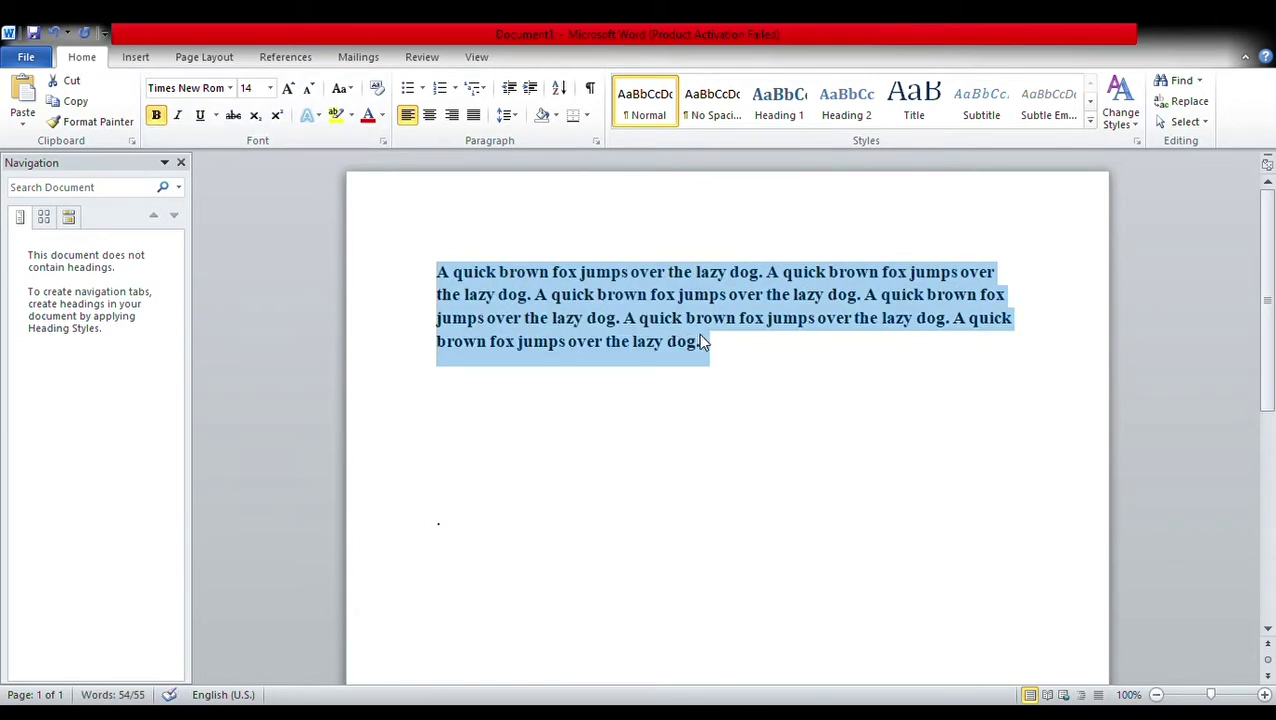
click(712, 344)
Step: Add italic and underline to the fox paragraph
click(554, 318)
triple_click(561, 318)
click(177, 117)
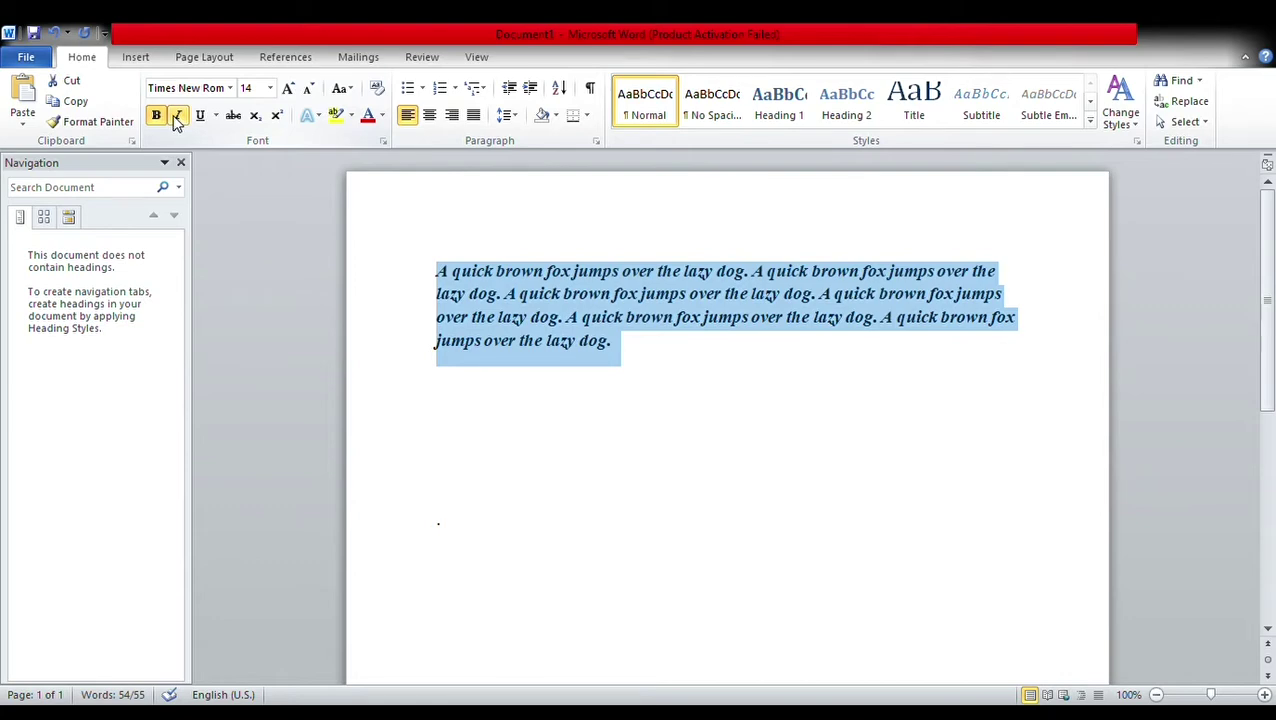
click(200, 117)
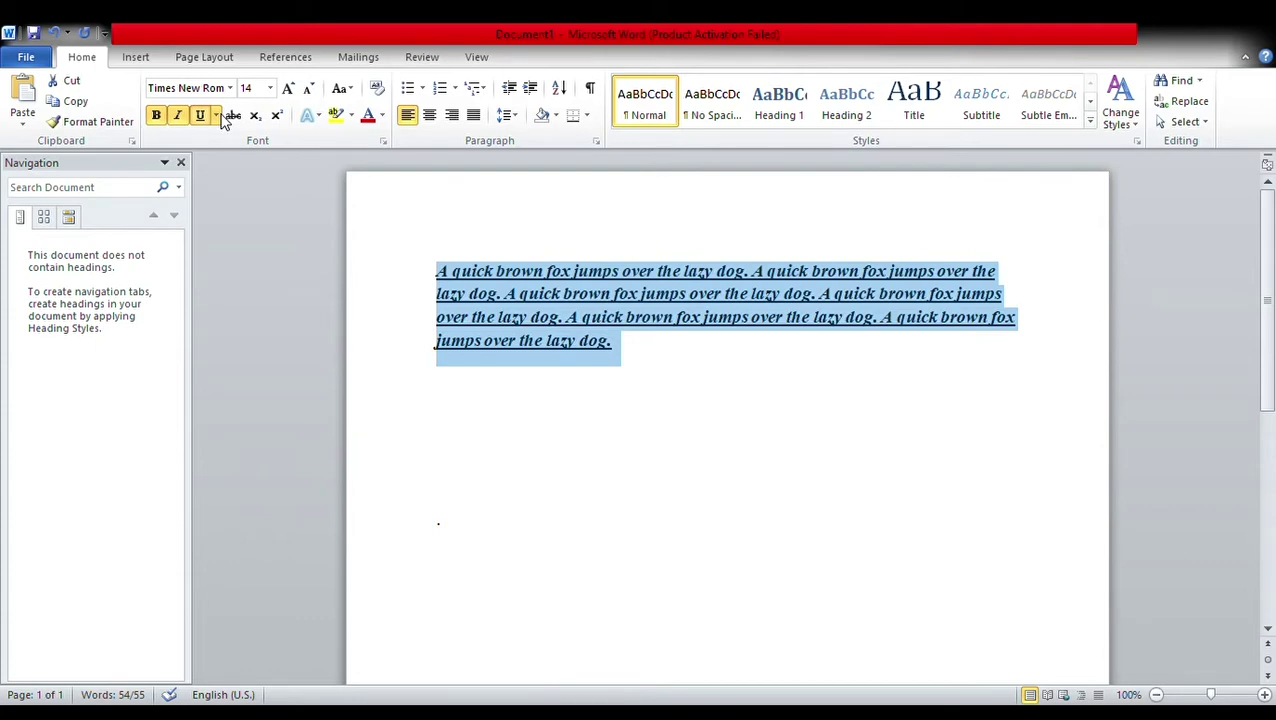
click(255, 165)
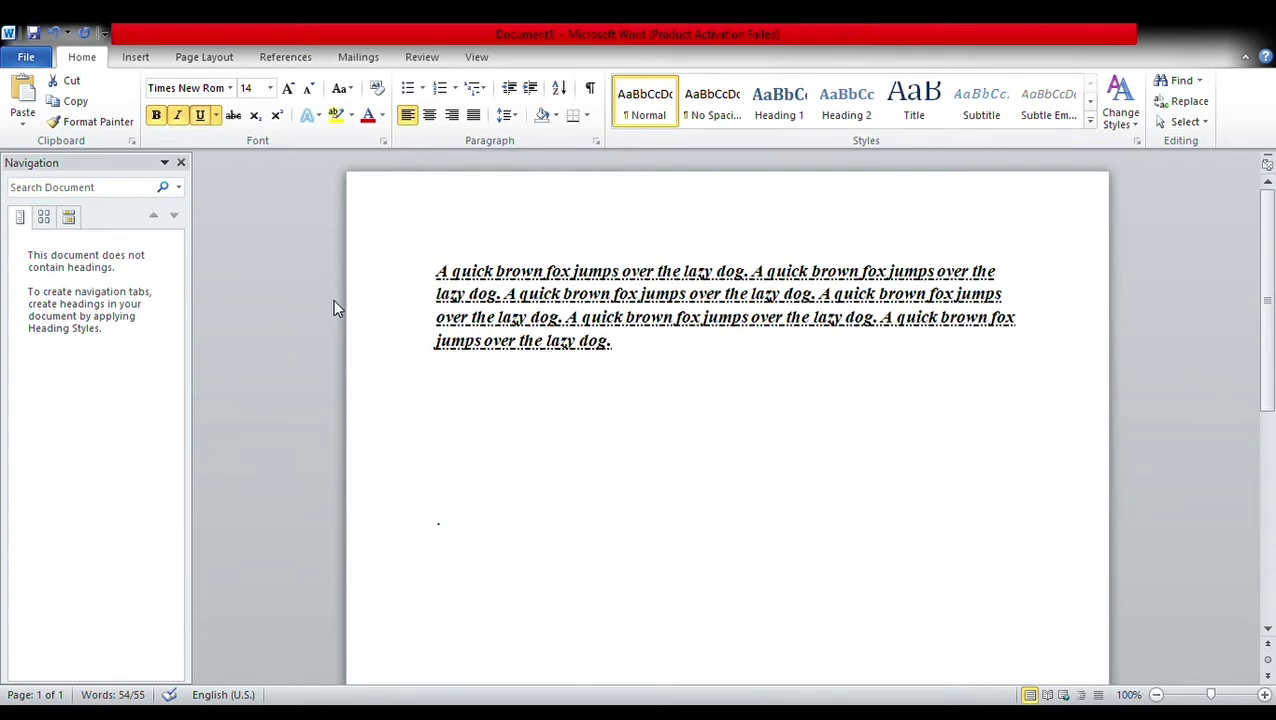
Step: Select the fox paragraph and toggle Strikethrough on and off, leaving it unstruck
double_click(302, 313)
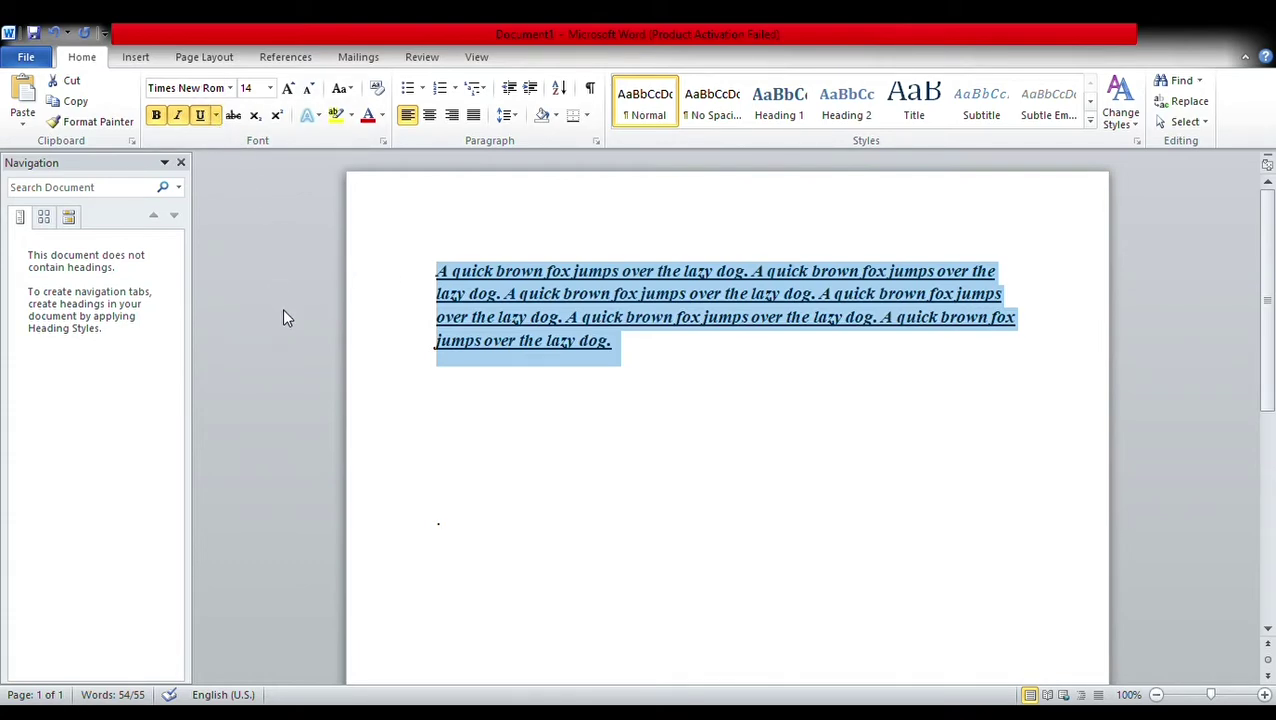
click(384, 425)
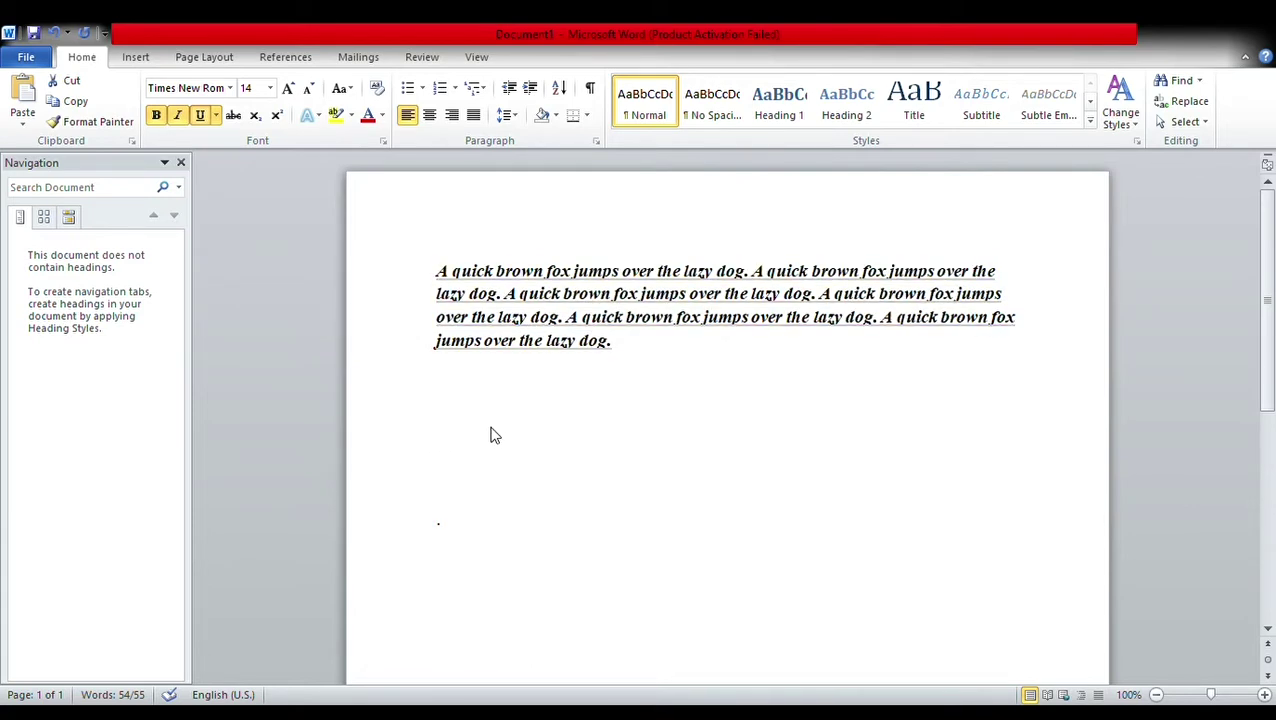
key(ctrl+a)
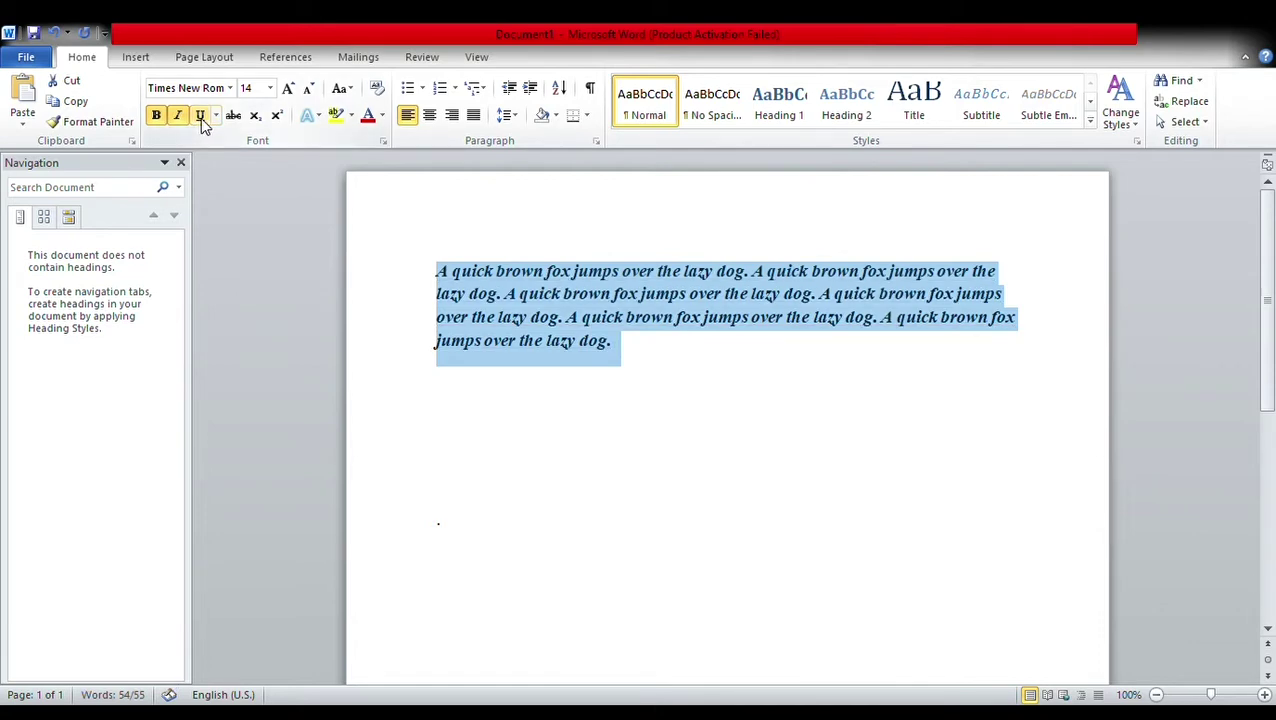
click(435, 258)
click(660, 360)
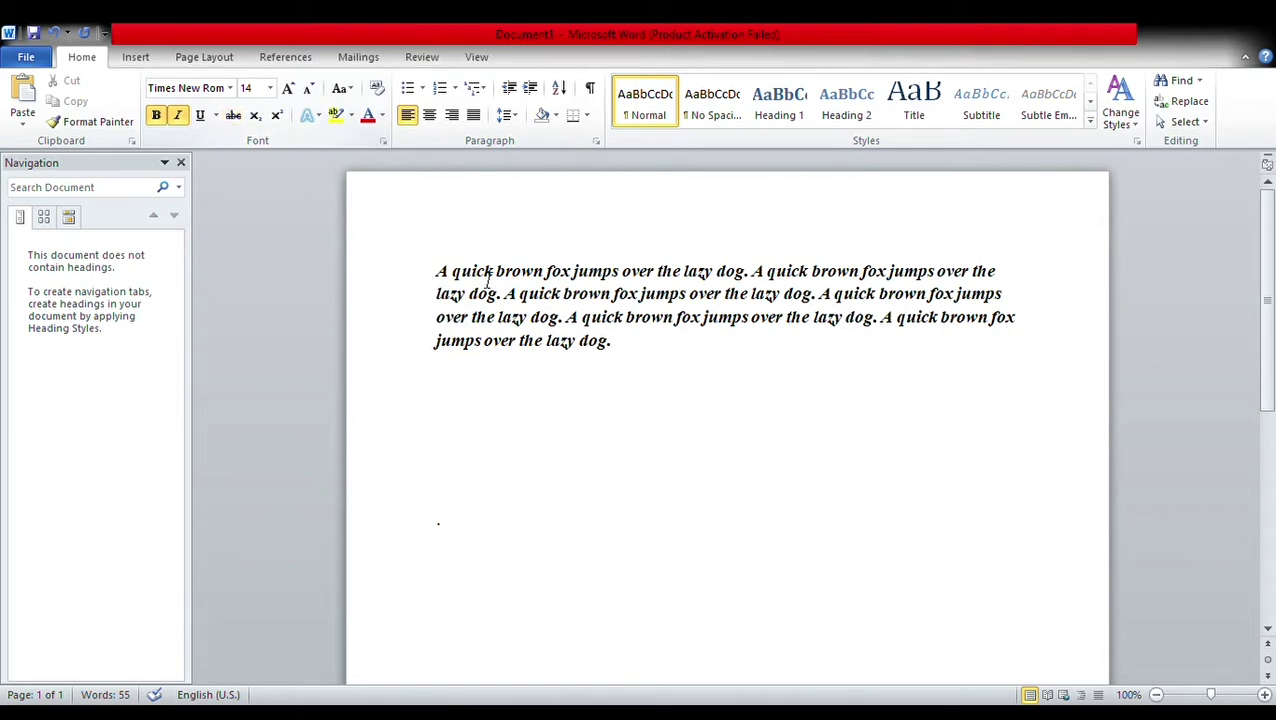
triple_click(519, 286)
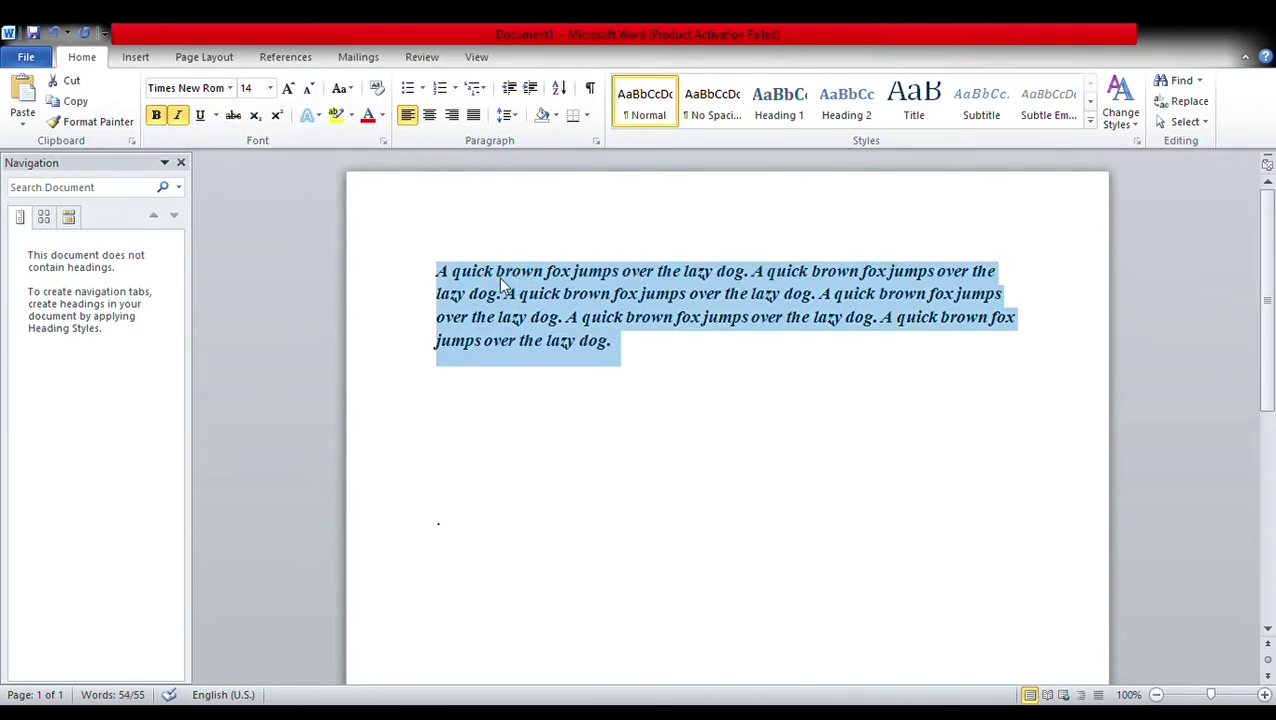
click(231, 117)
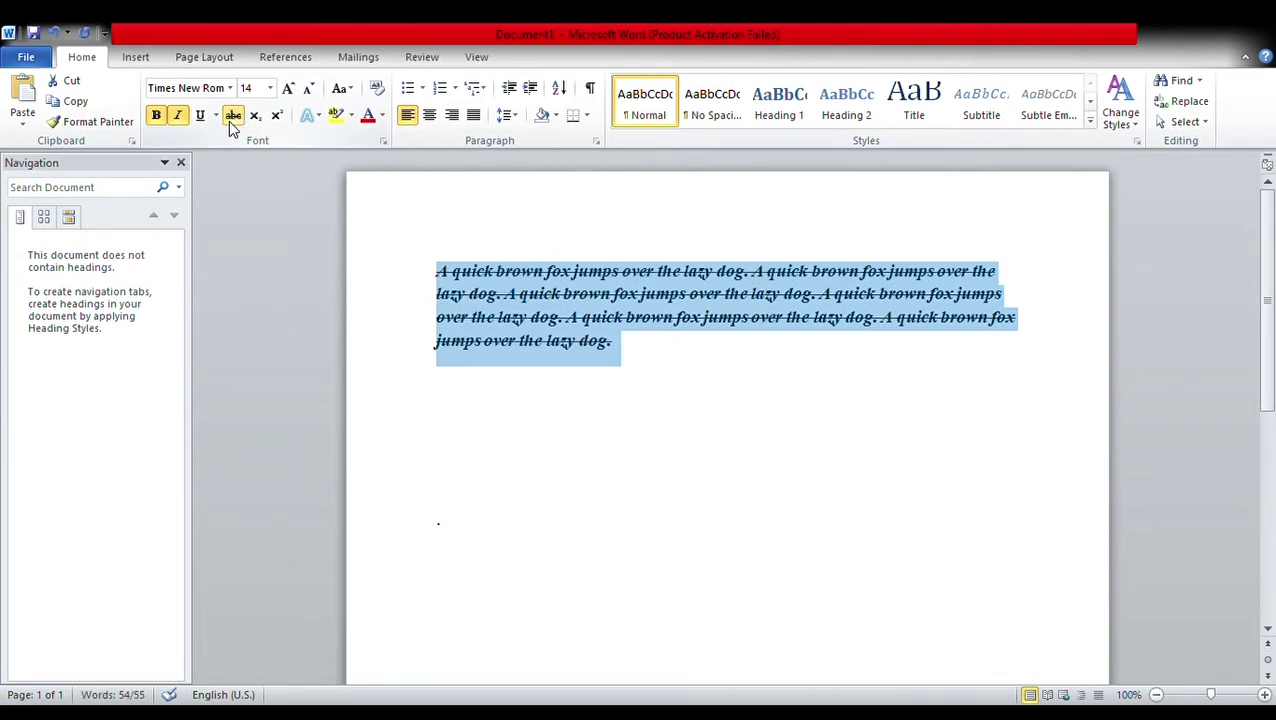
click(231, 117)
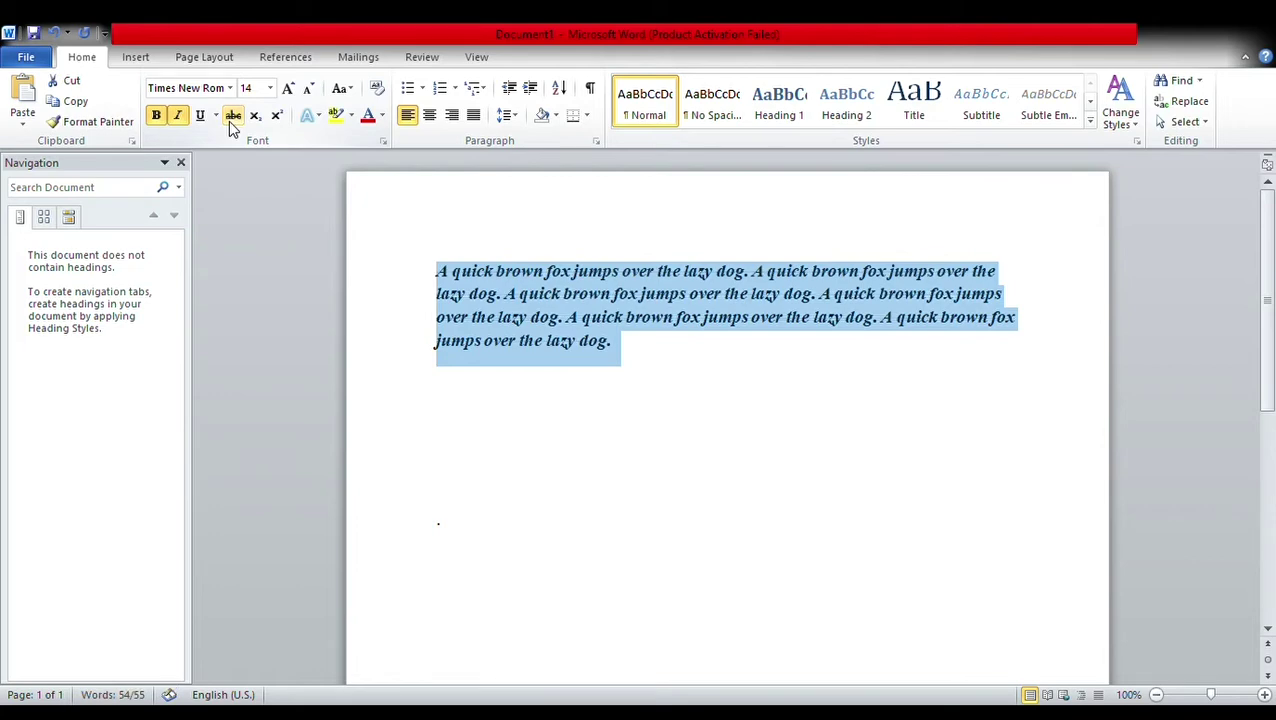
click(233, 117)
click(233, 117)
click(233, 117)
click(233, 117)
Step: Start a new line after the paragraph with bold and italic turned off
click(614, 344)
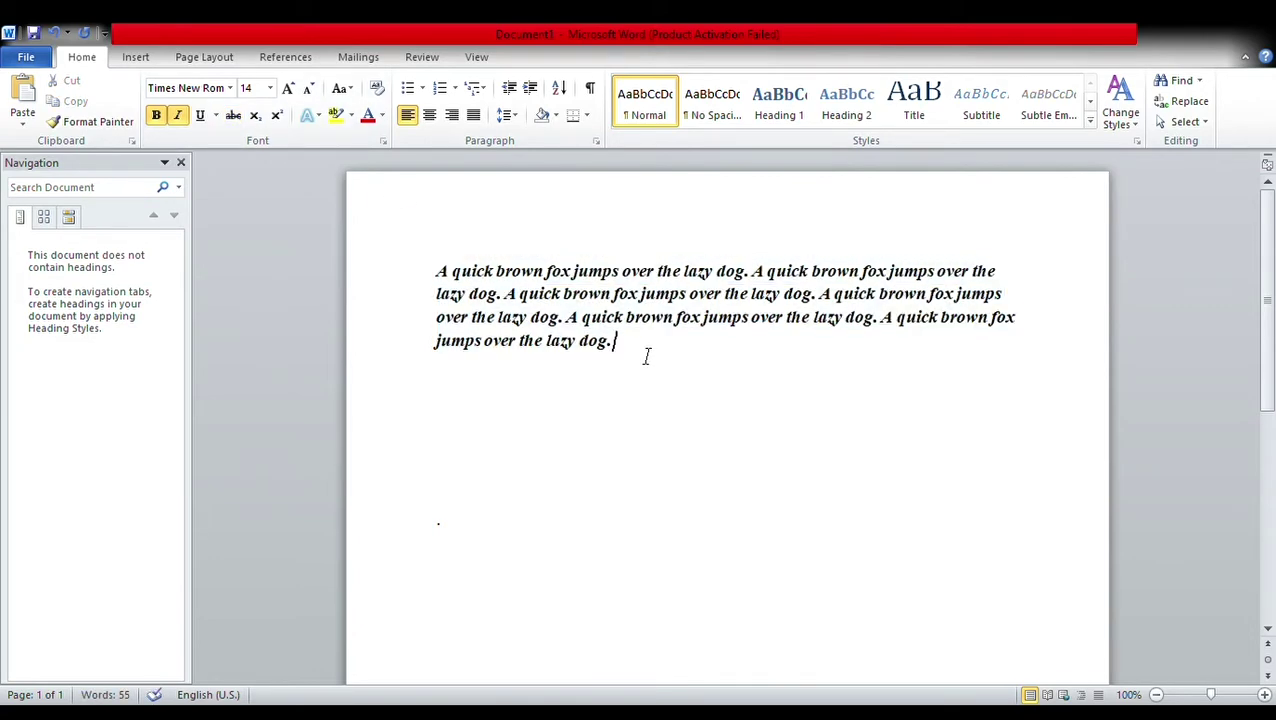
key(Return)
click(178, 116)
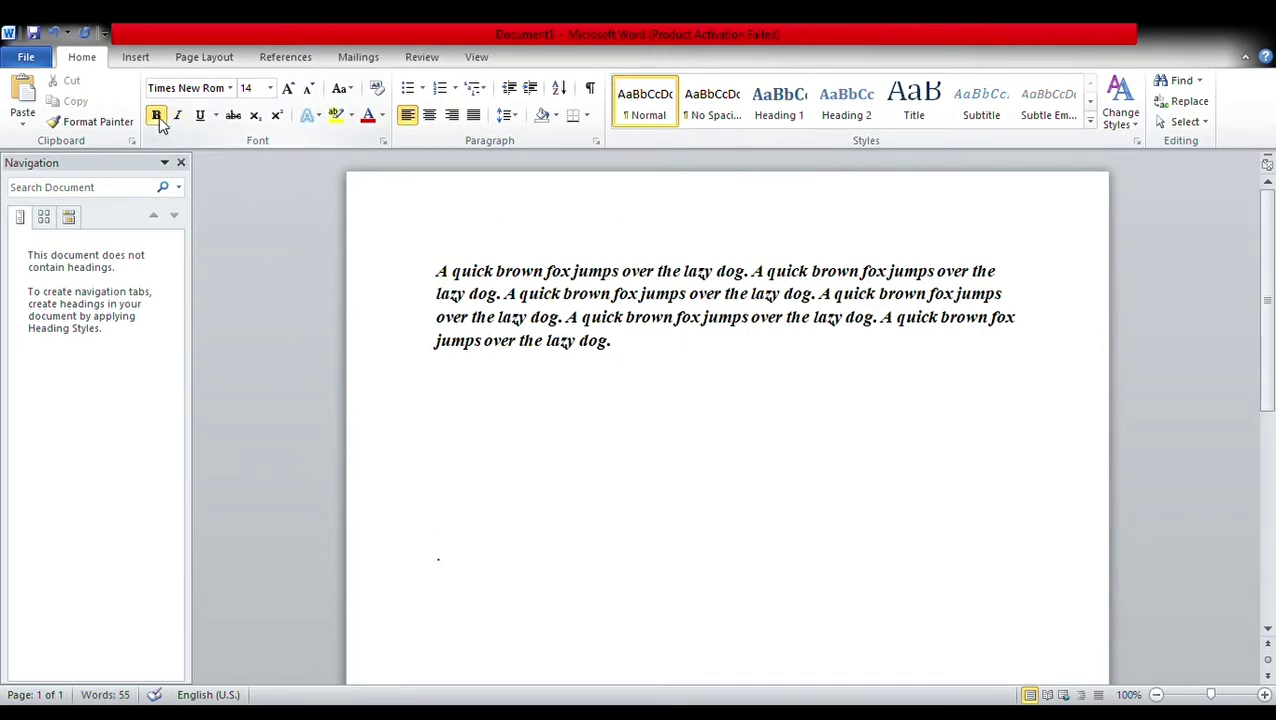
click(158, 117)
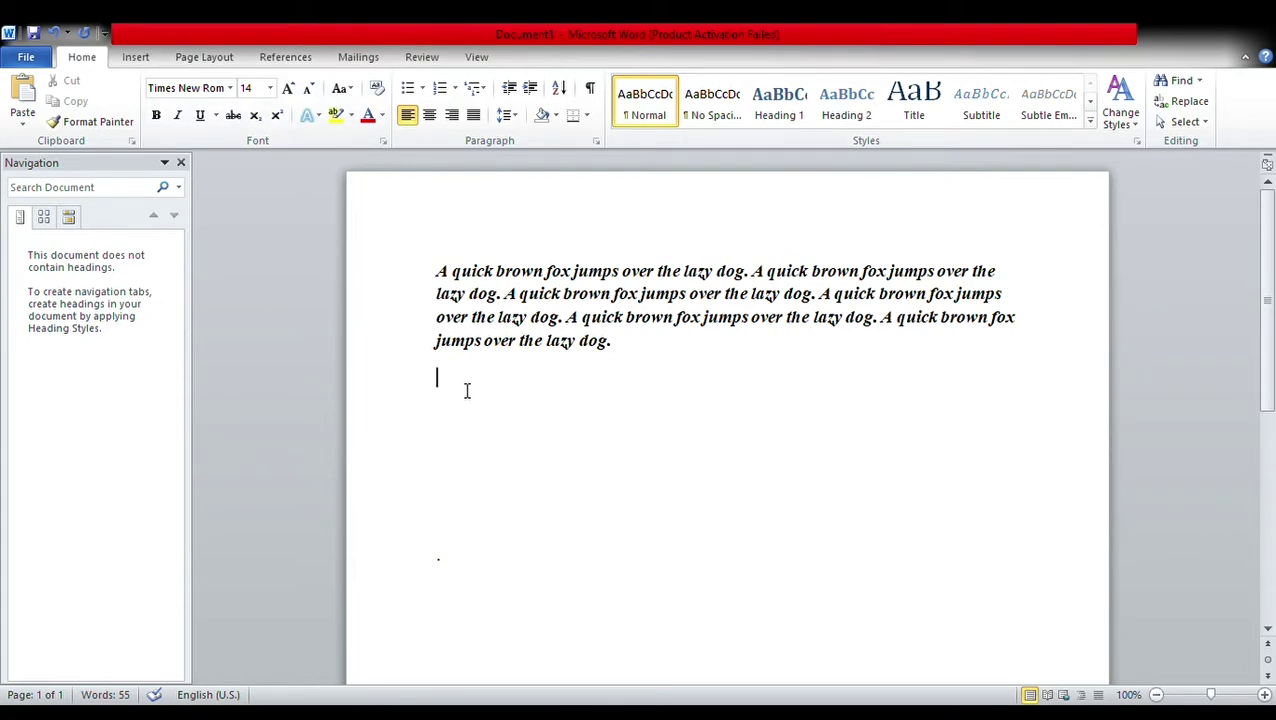
Step: Type H₂O with a subscript 2 below the paragraph
text(H)
click(257, 122)
text(2)
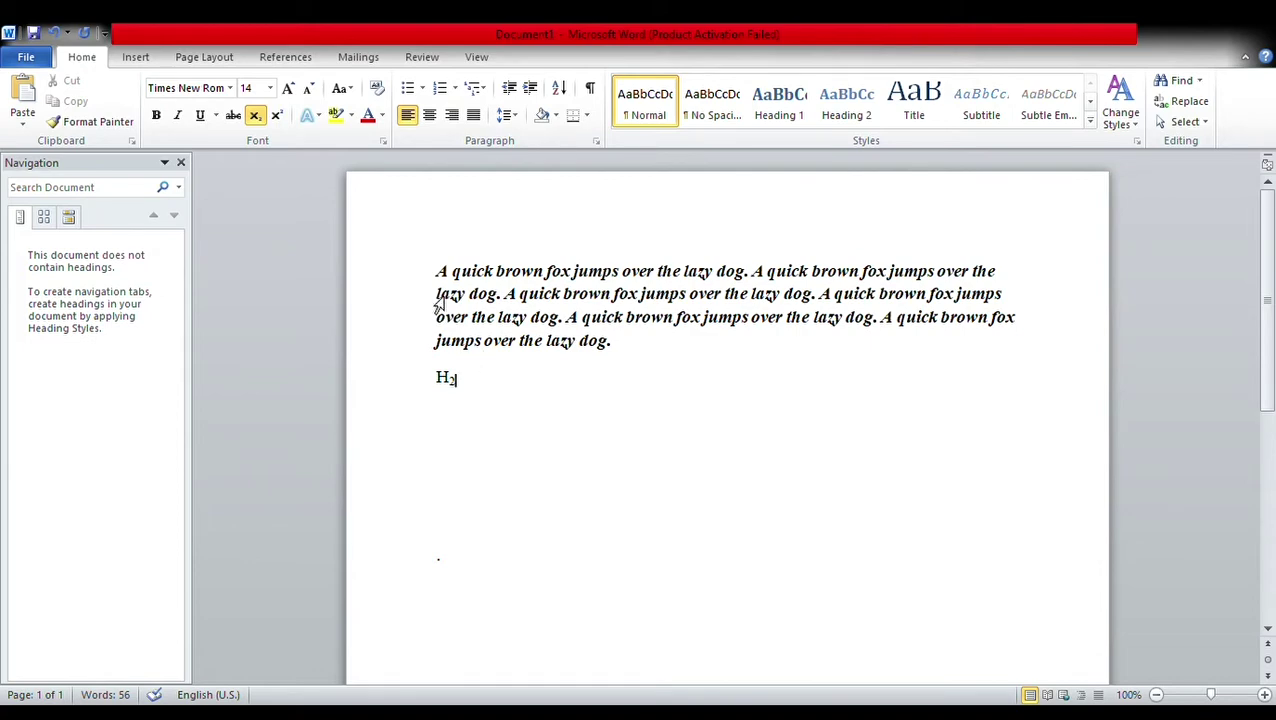
click(254, 117)
text(O)
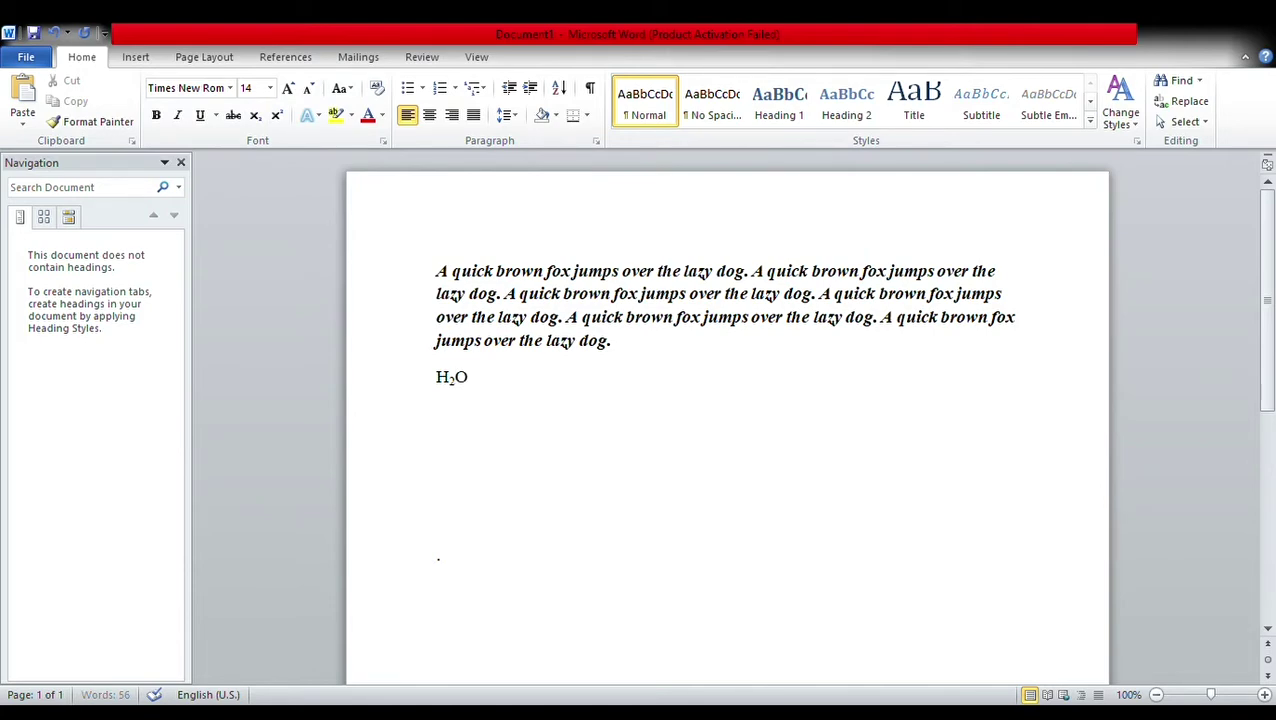
key(Return)
Step: Type H₂SO₄ with subscript 2 and 4 on the next line, then begin a line with 'a' and superscript on
text(H)
click(256, 118)
text(2)
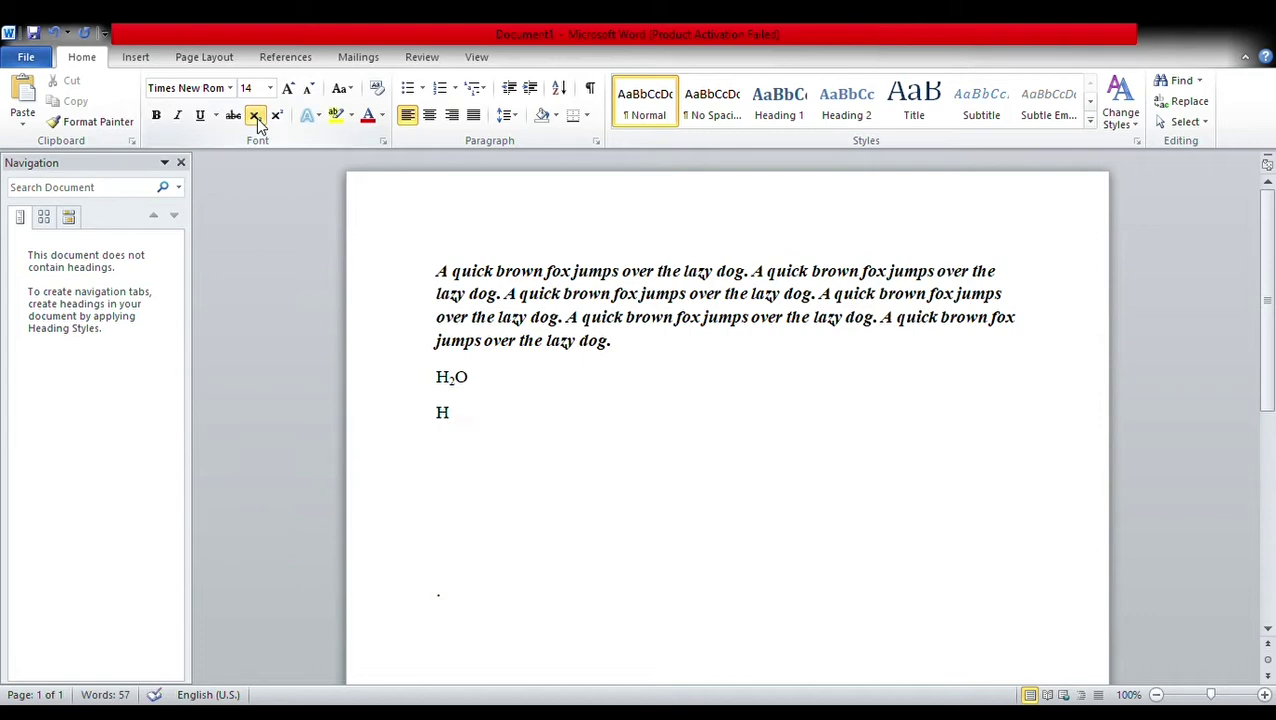
text(S)
key(BackSpace)
click(255, 115)
text(SO)
click(255, 115)
text(4)
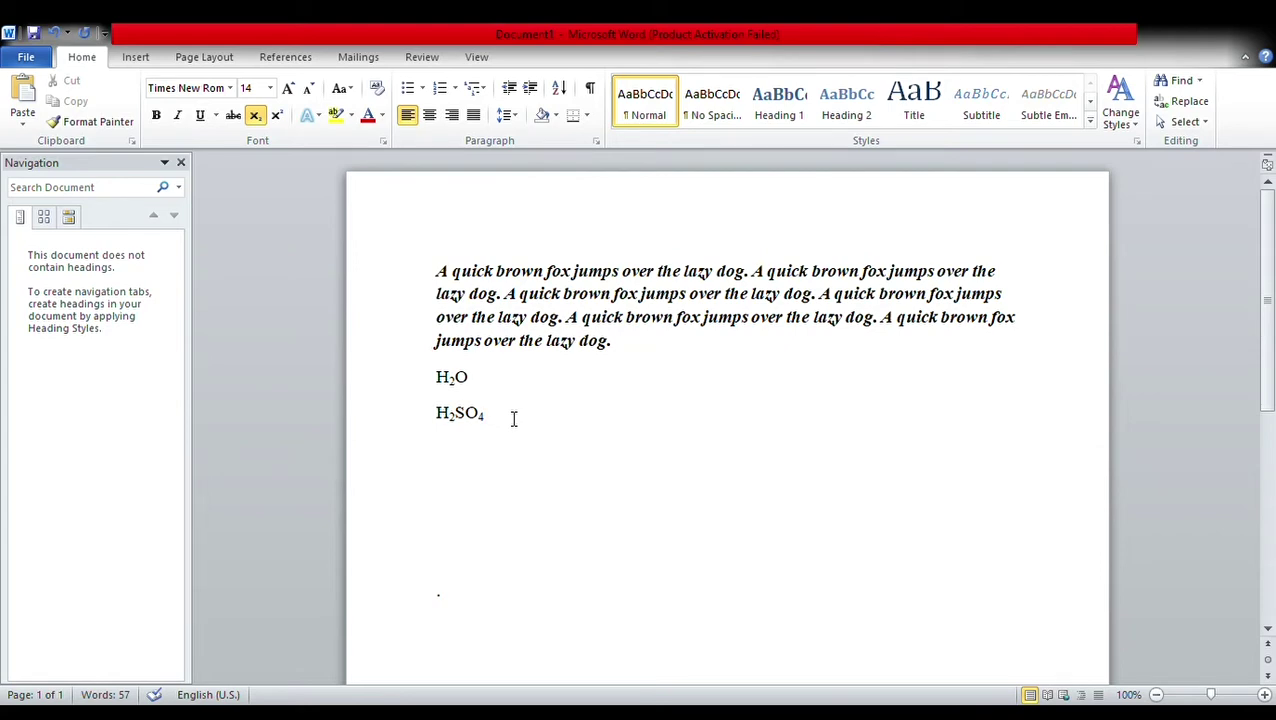
click(258, 117)
key(Return)
text(a)
click(278, 118)
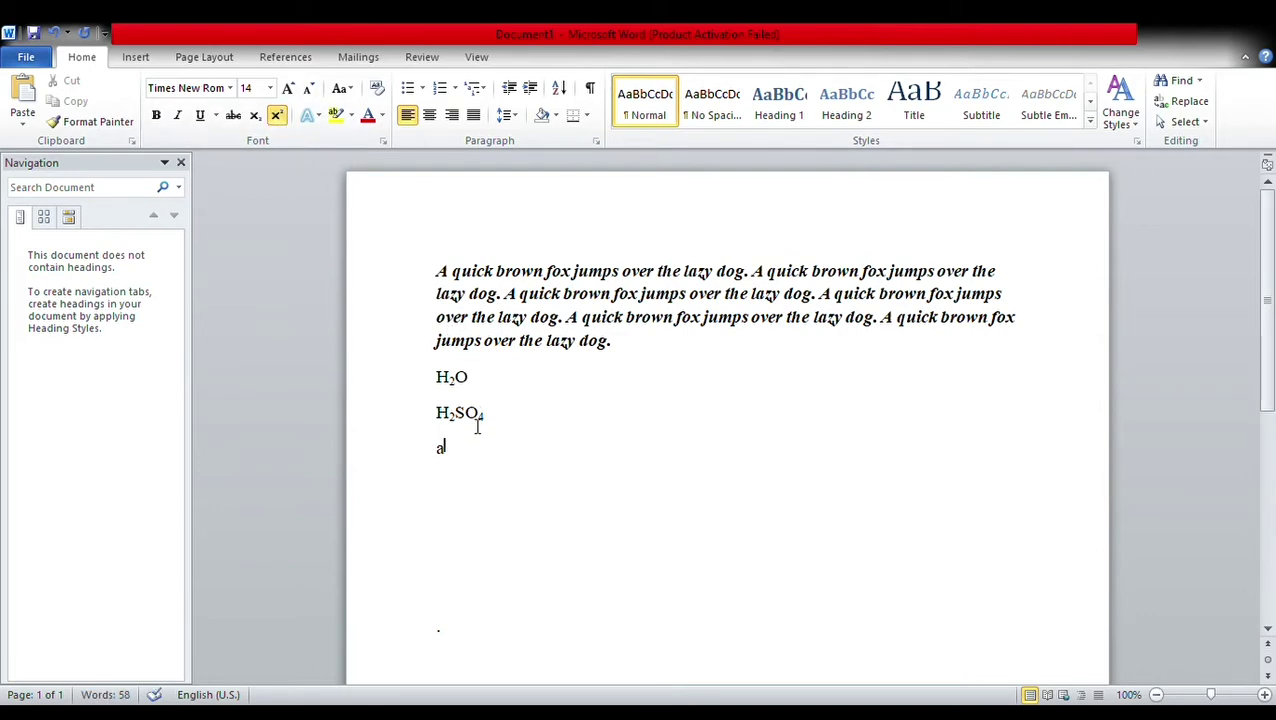
Step: Experiment with a² and a²+ superscript text, then erase the whole trial line
text(2)
key(BackSpace)
key(BackSpace)
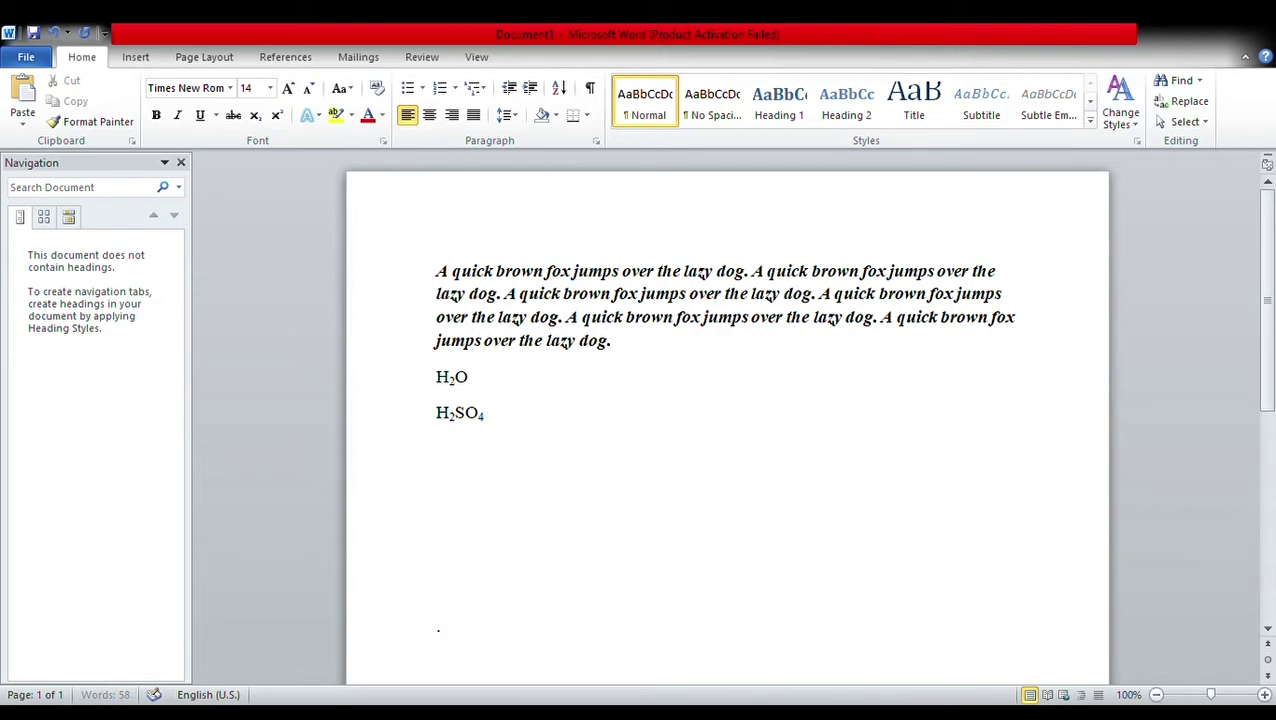
text(a)
click(276, 115)
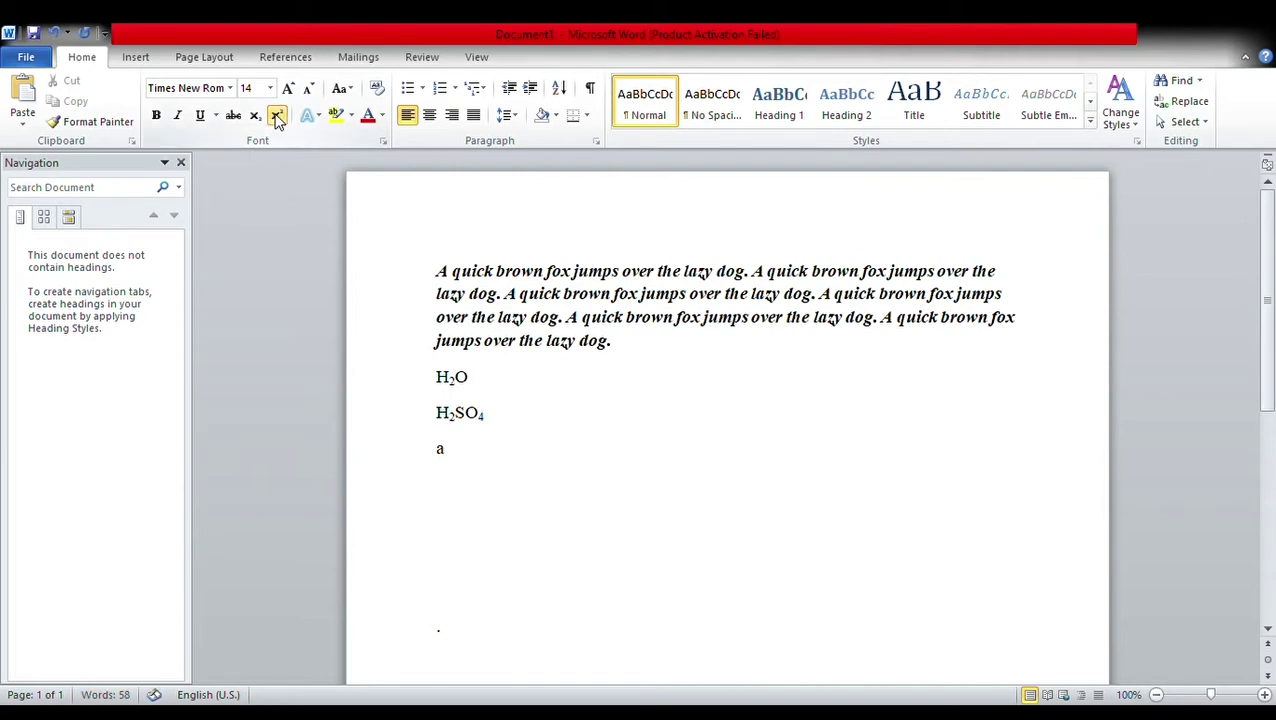
text(2)
text(+)
key(BackSpace)
click(276, 115)
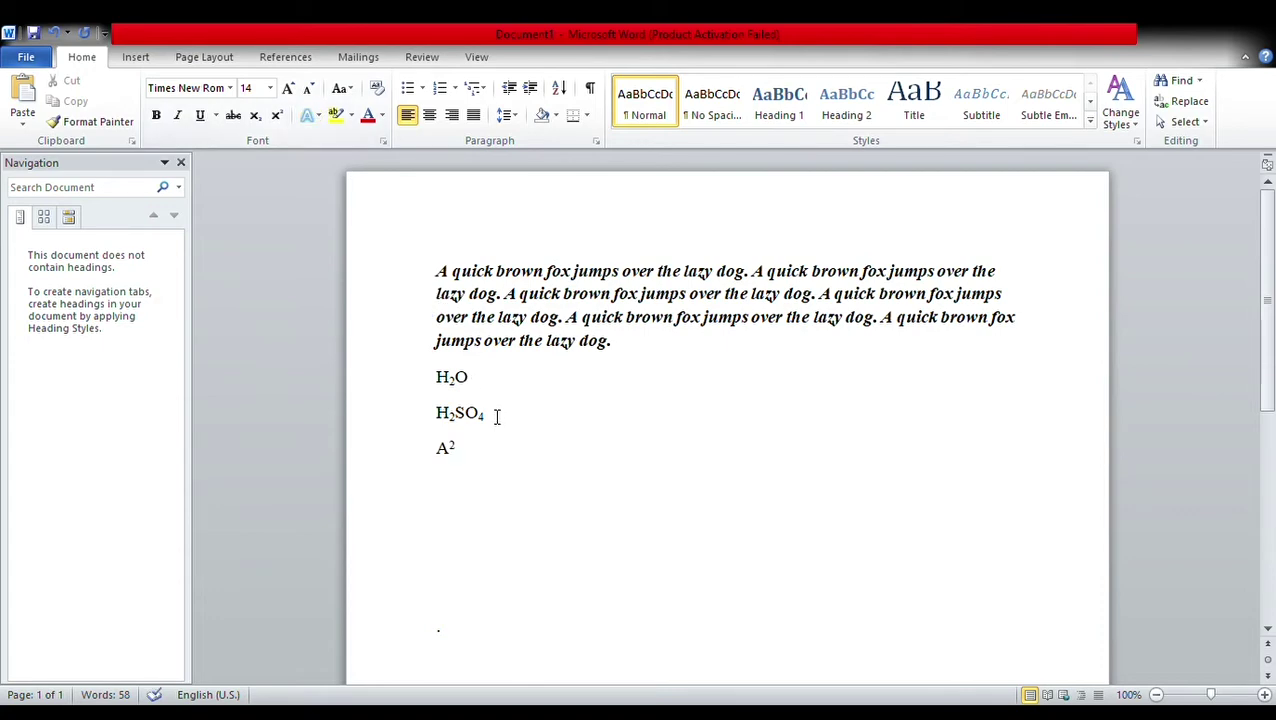
text(+)
key(BackSpace)
key(BackSpace)
key(BackSpace)
Step: Type the person's full name below H₂SO₄ and select that line
scroll(595, 435, down, 3)
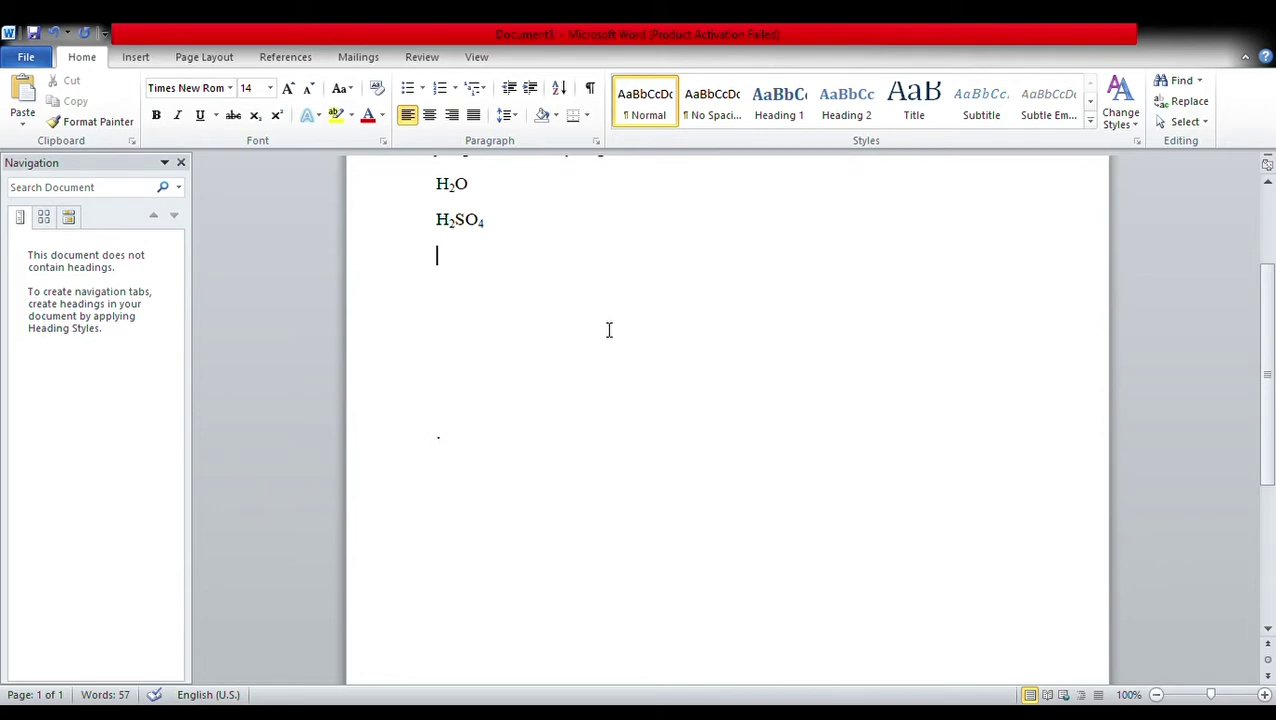
text(N)
text(afisa )
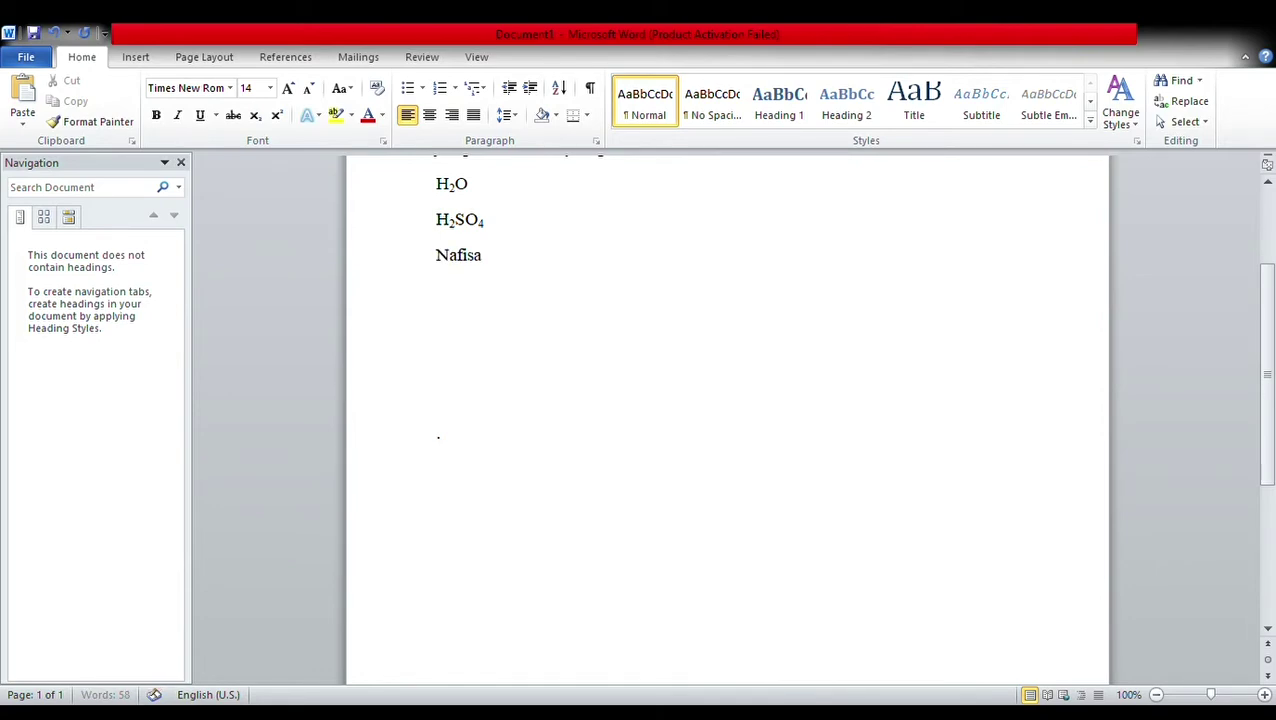
text(Lubna)
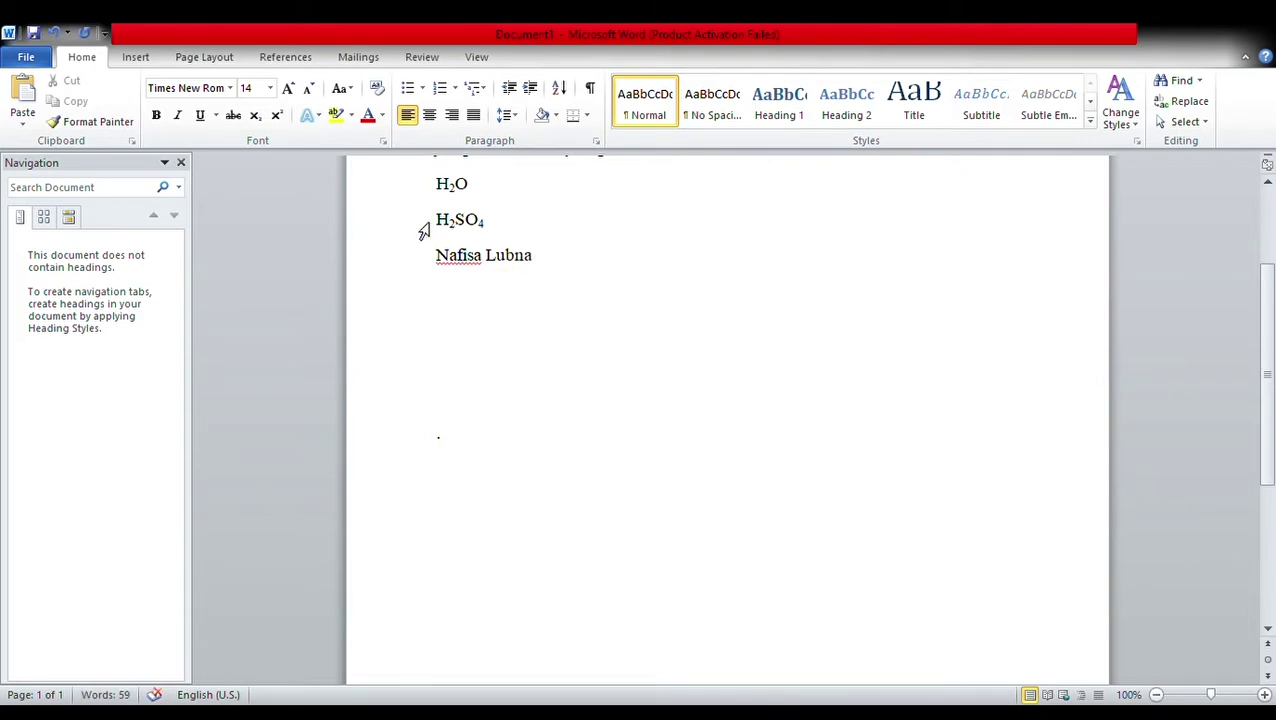
click(318, 121)
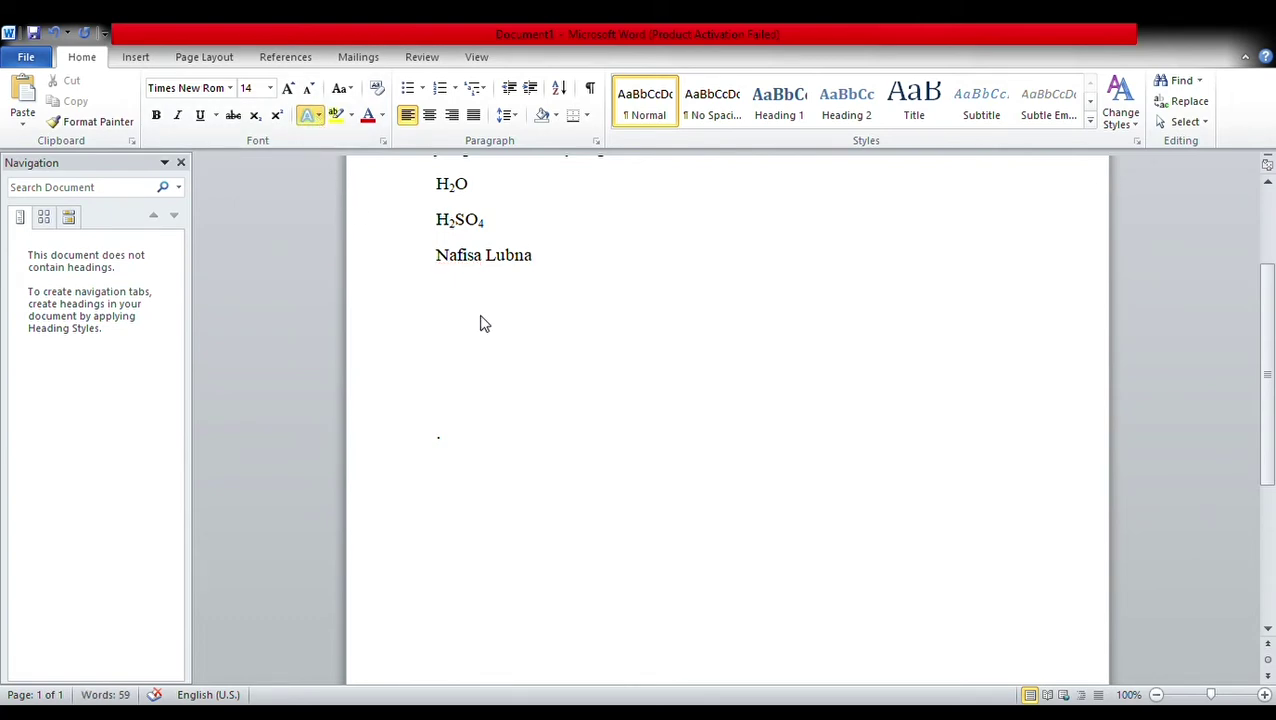
key(ctrl+b)
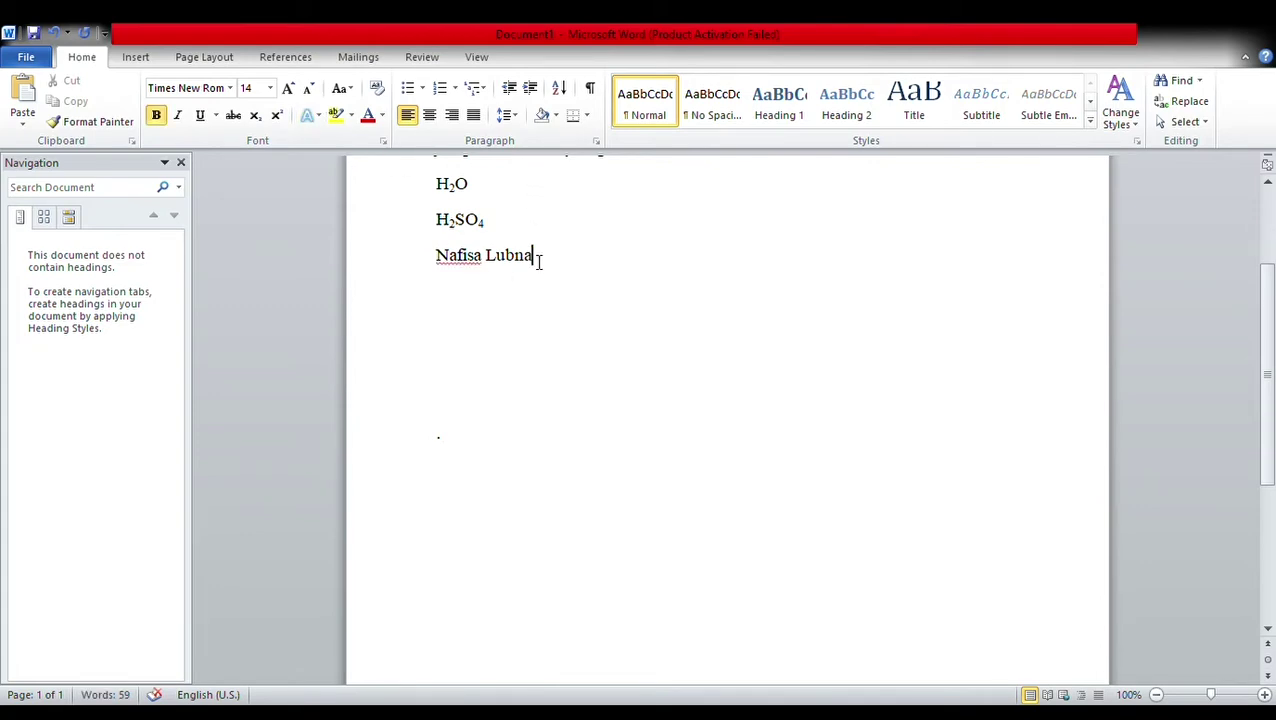
drag(536, 259, 437, 262)
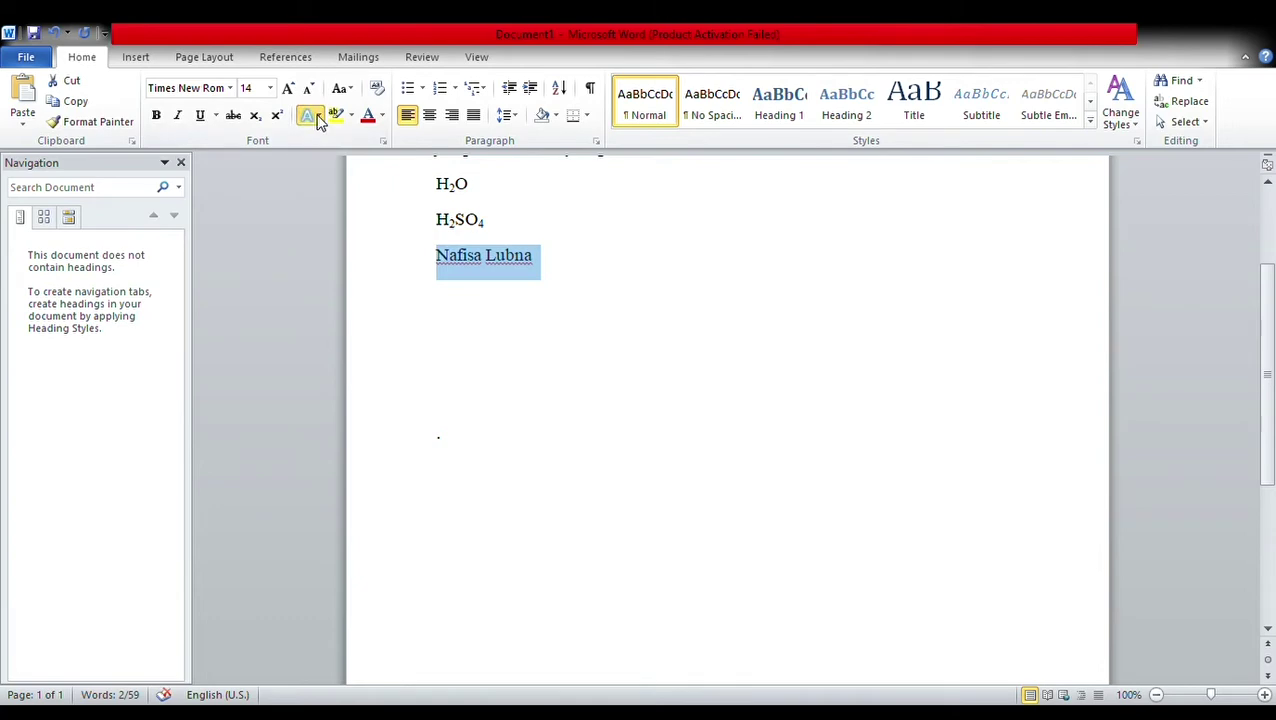
Step: Apply an outlined green text effect to the name and size it to 80 points
click(548, 168)
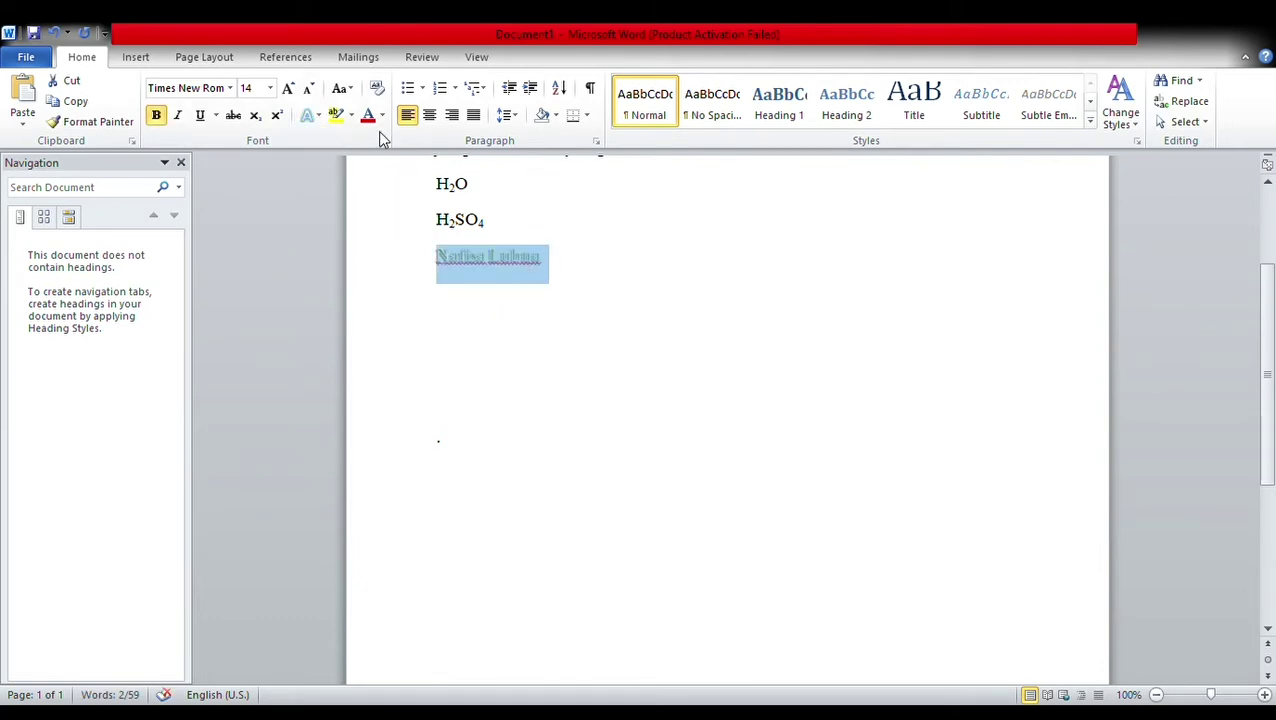
click(288, 88)
click(288, 88)
click(288, 88)
click(288, 88)
click(288, 88)
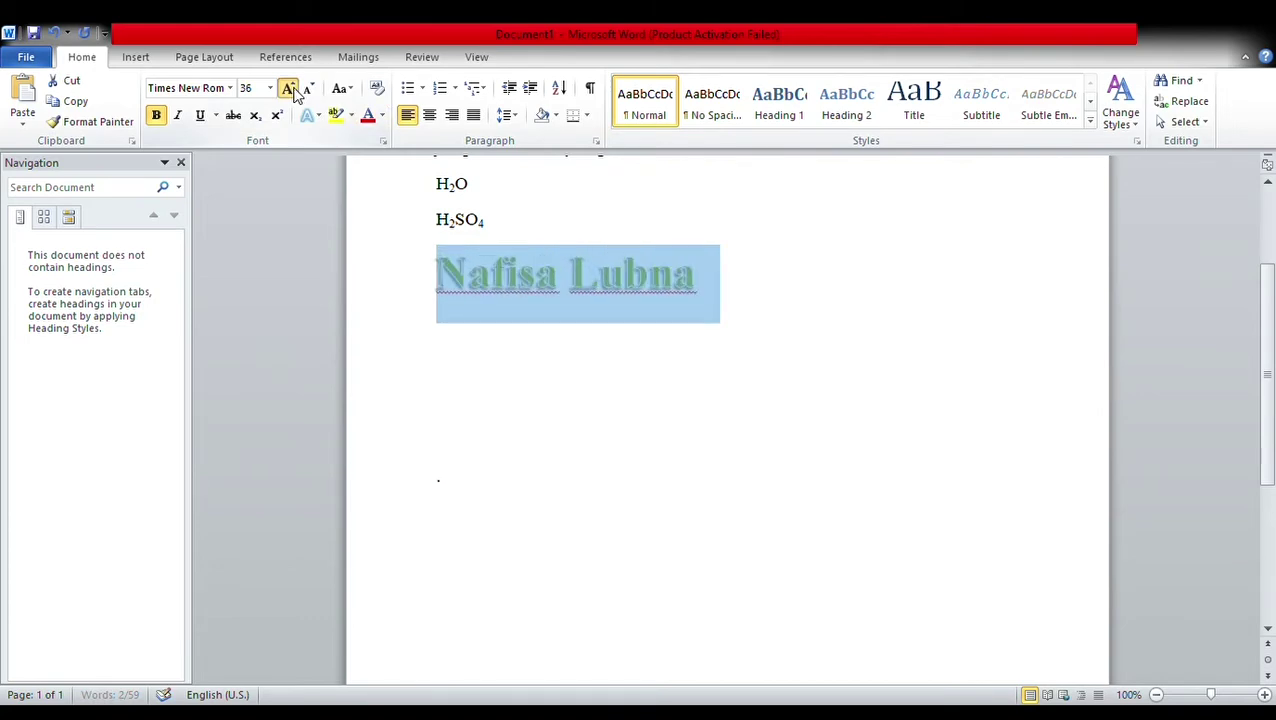
click(288, 88)
click(288, 88)
click(288, 88)
click(309, 89)
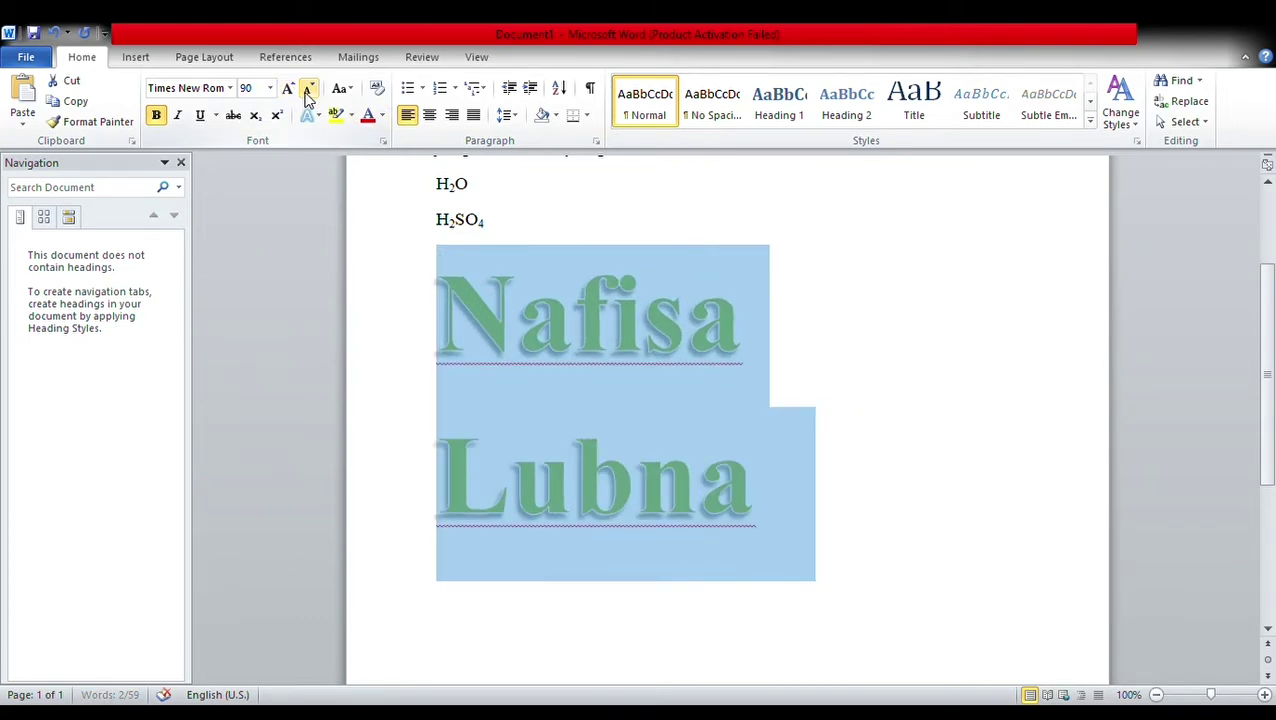
click(309, 89)
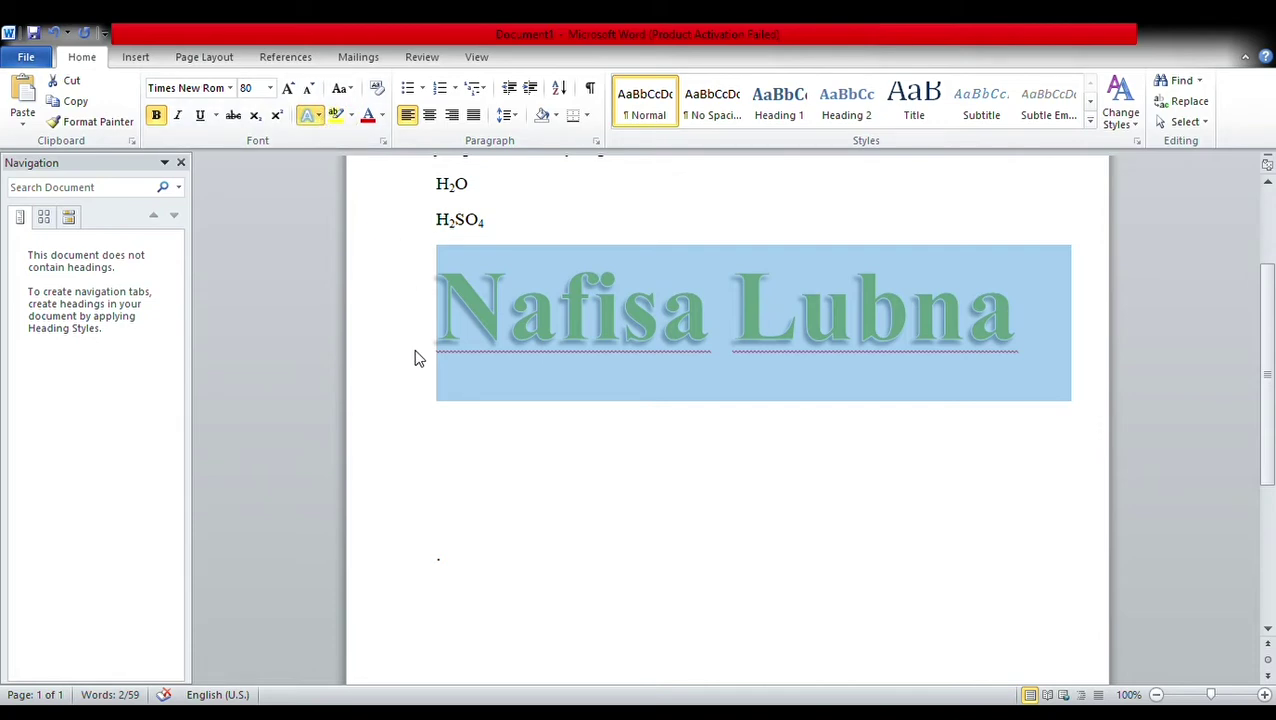
Step: Add shadow, reflection and glow effects to the name title
click(581, 373)
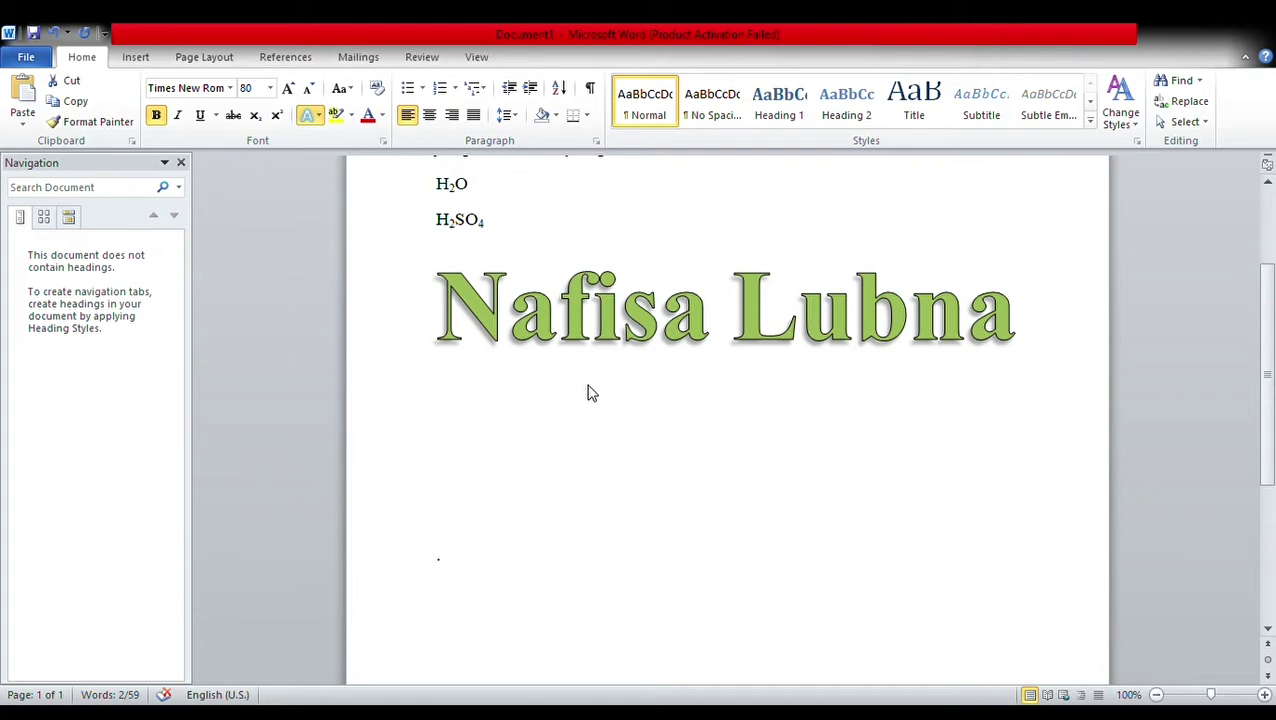
triple_click(588, 390)
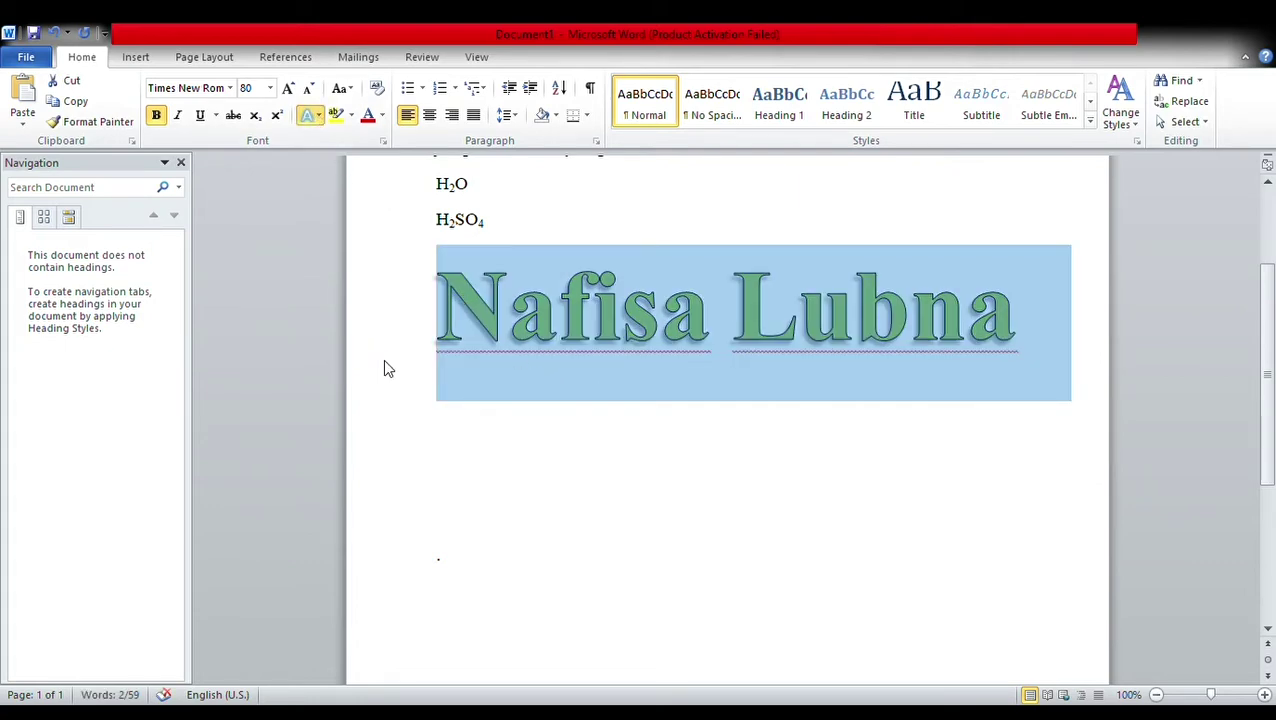
click(591, 415)
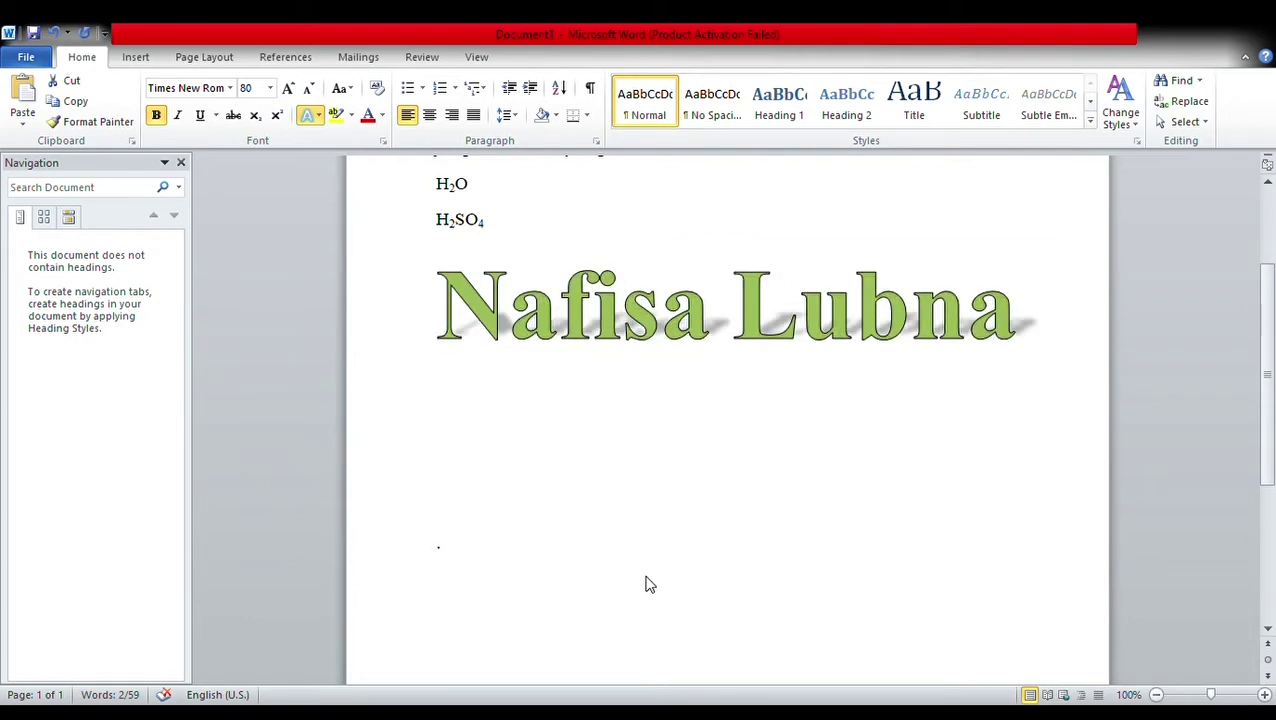
key(shift+Up)
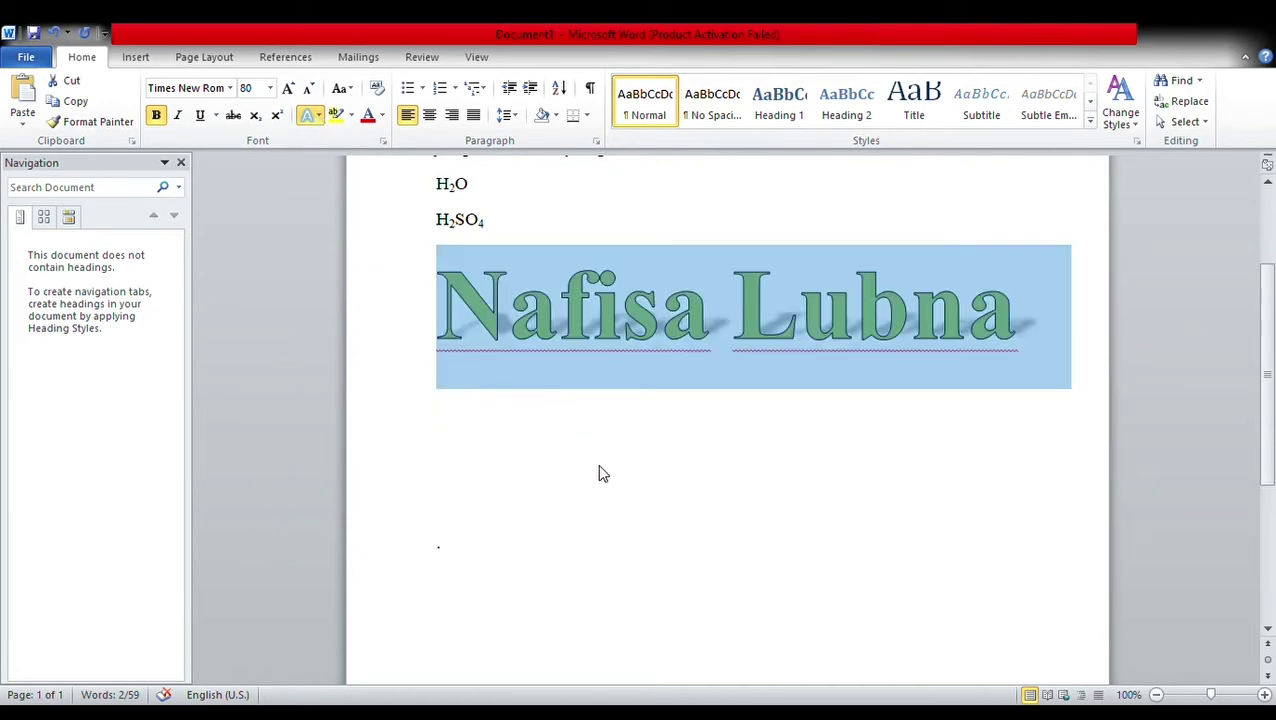
click(606, 507)
key(shift+Up)
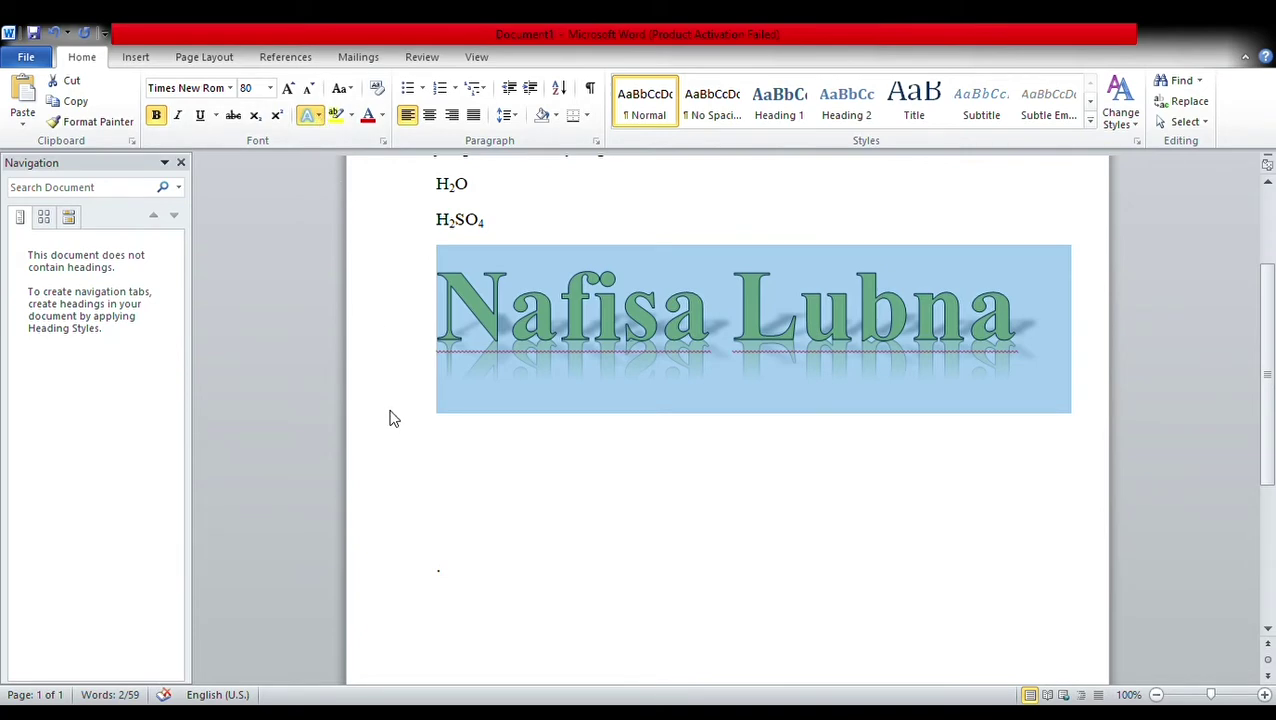
click(618, 518)
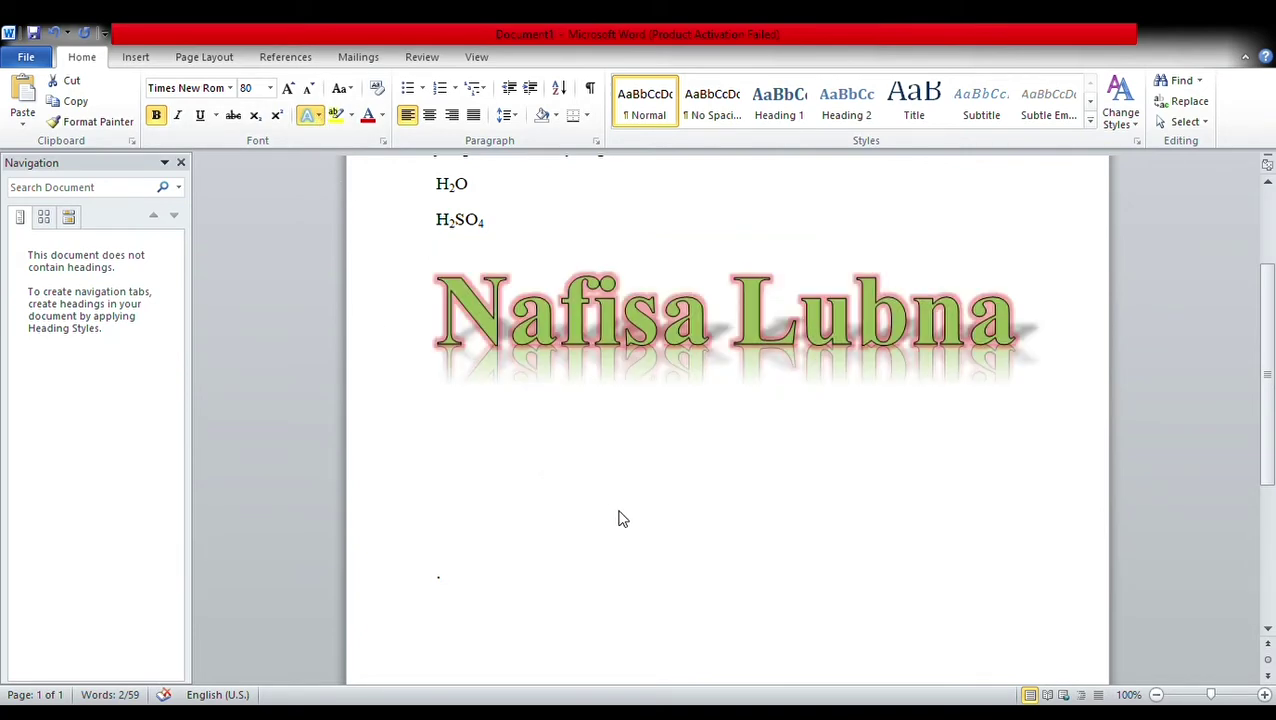
click(751, 592)
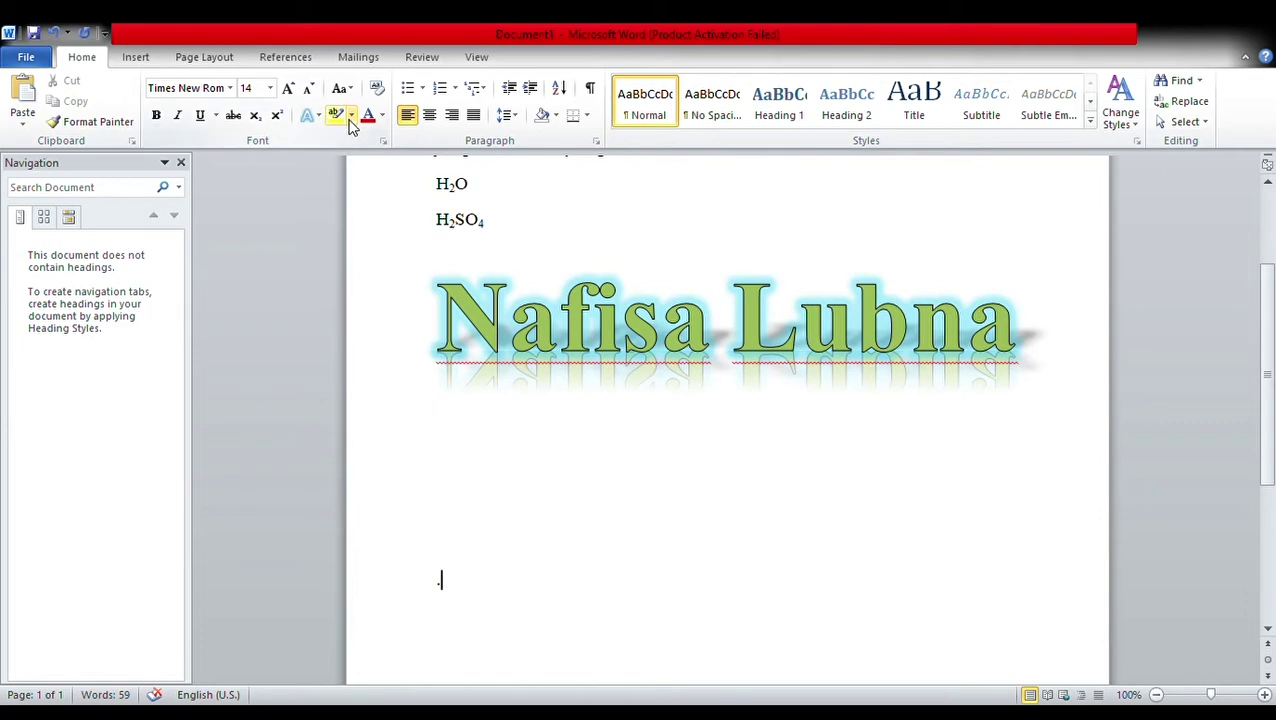
Step: Highlight the first fox sentence in yellow
ctrl+scroll(566, 366, down, 1)
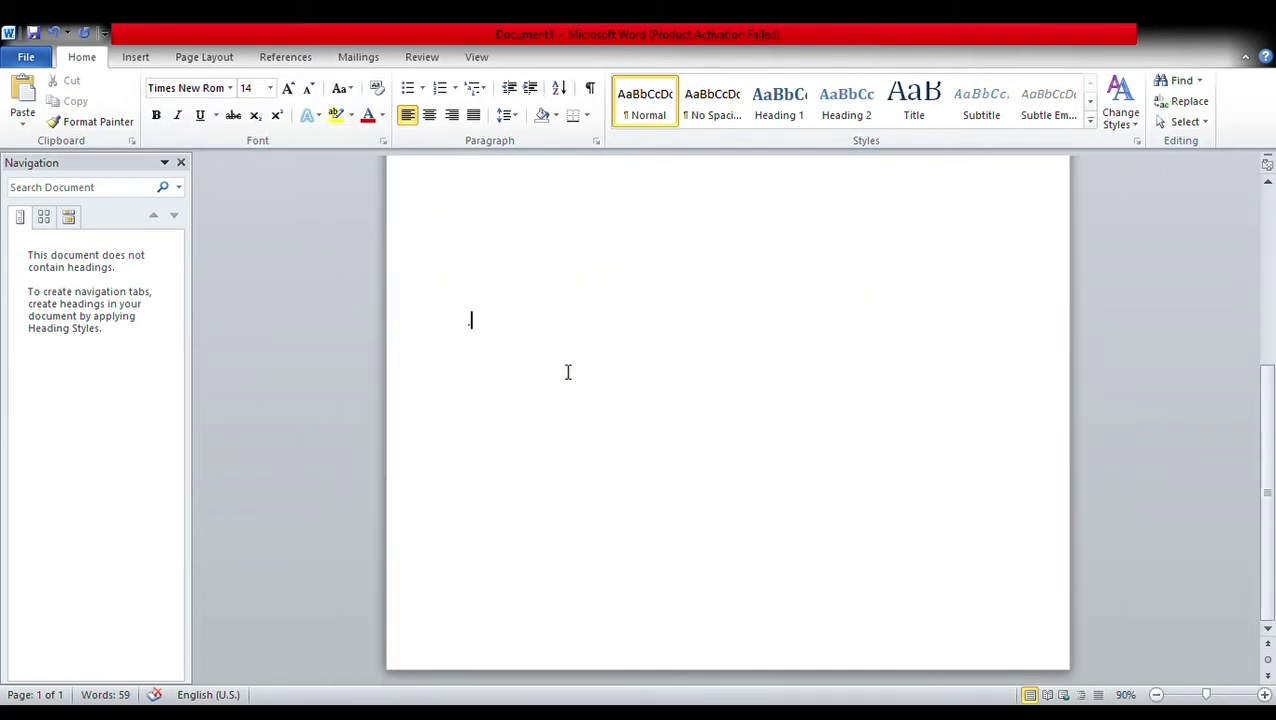
scroll(562, 372, up, 4)
scroll(564, 372, up, 3)
scroll(566, 372, up, 1)
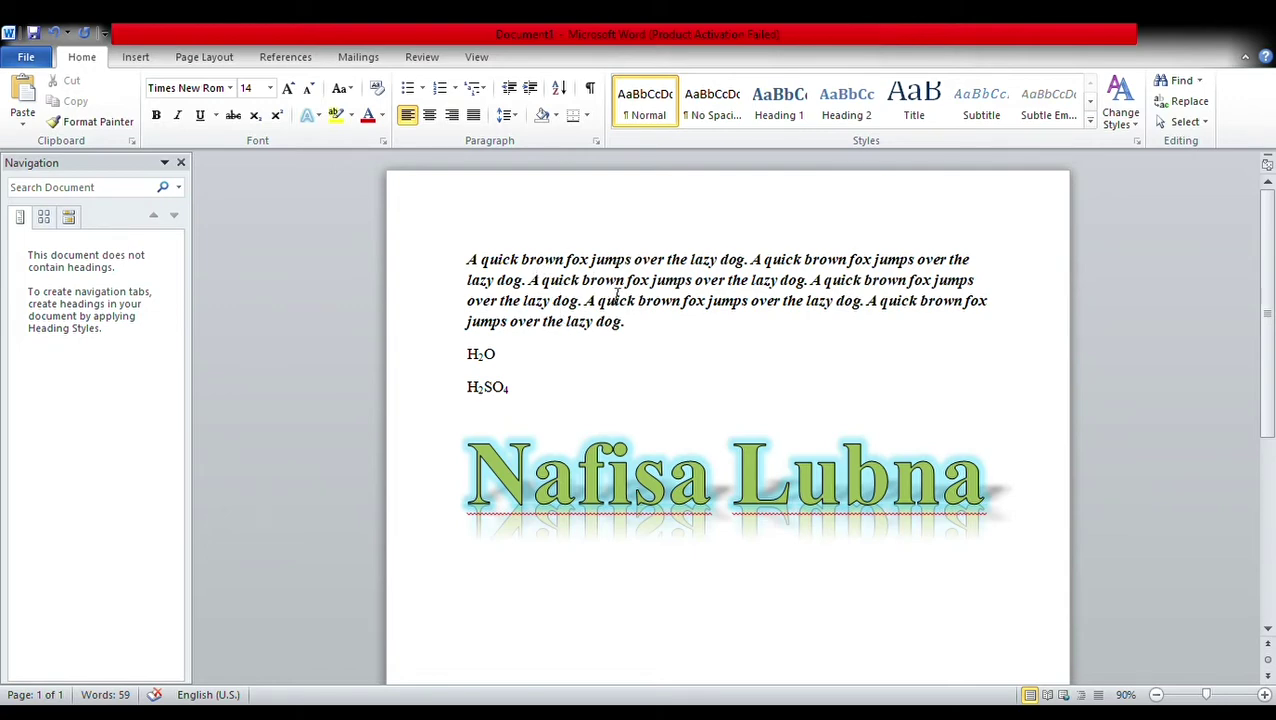
click(646, 327)
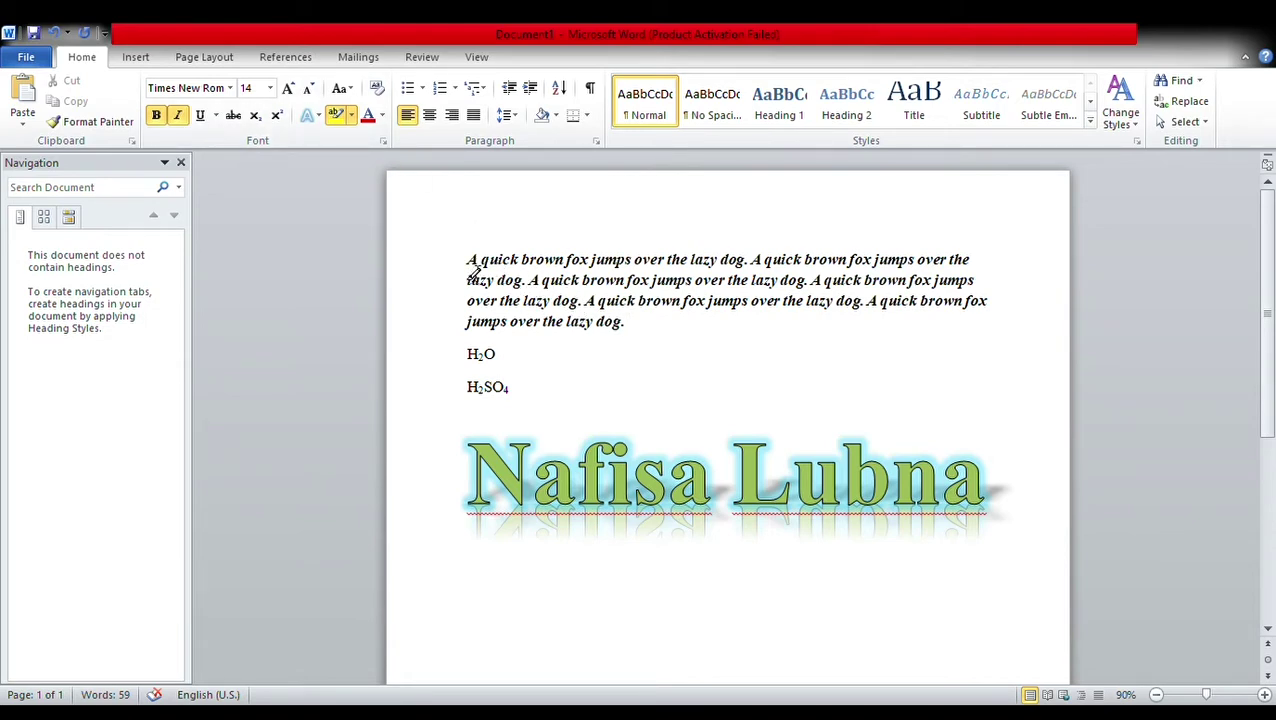
drag(475, 263, 747, 259)
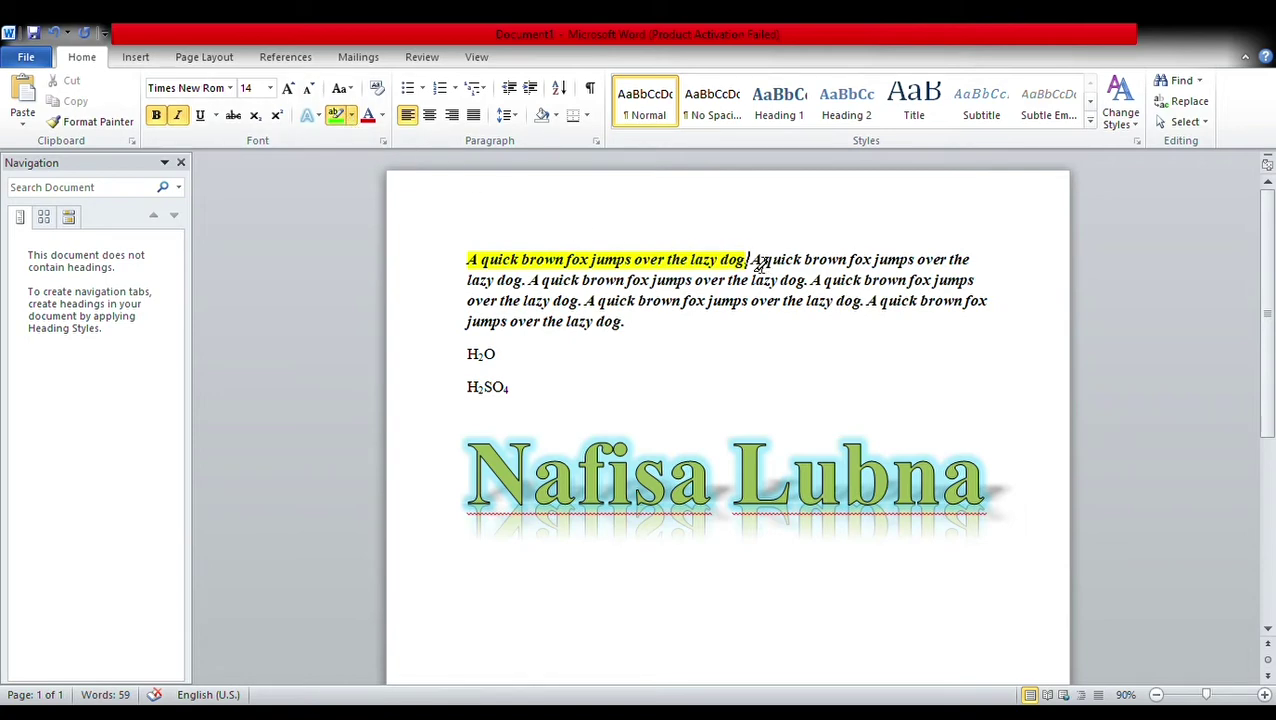
Step: Highlight the second sentence and two later fox sentences in green
drag(755, 262, 1025, 264)
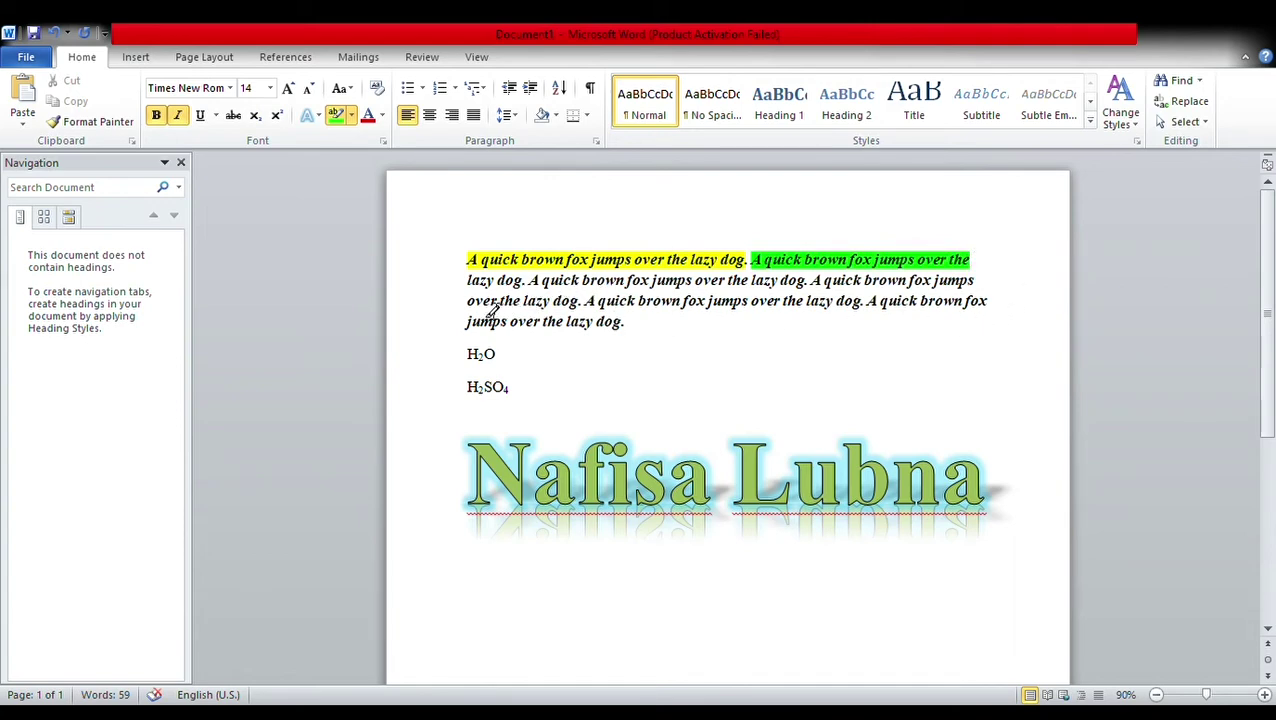
mouse_move(472, 303)
mouse_down()
mouse_move(746, 303)
mouse_move(790, 283)
mouse_move(812, 304)
mouse_move(863, 306)
mouse_up()
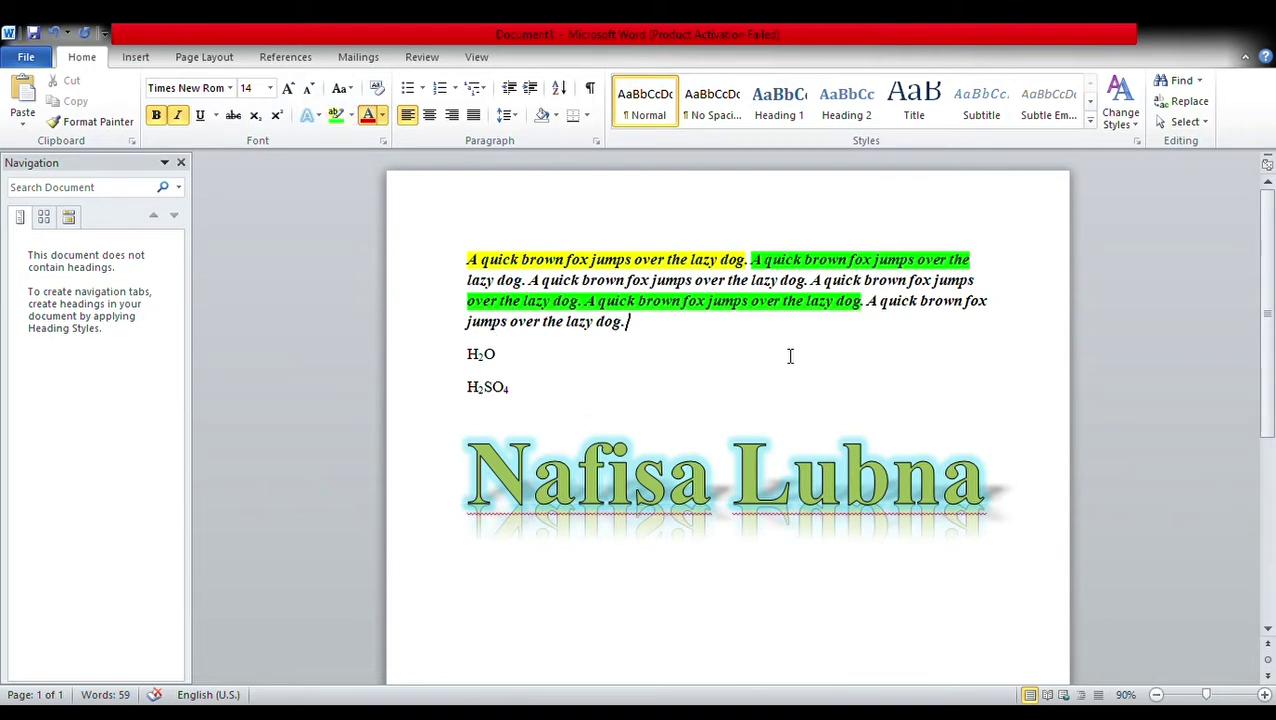
scroll(790, 356, down, 2)
scroll(790, 356, down, 1)
scroll(790, 356, up, 3)
scroll(790, 356, down, 1)
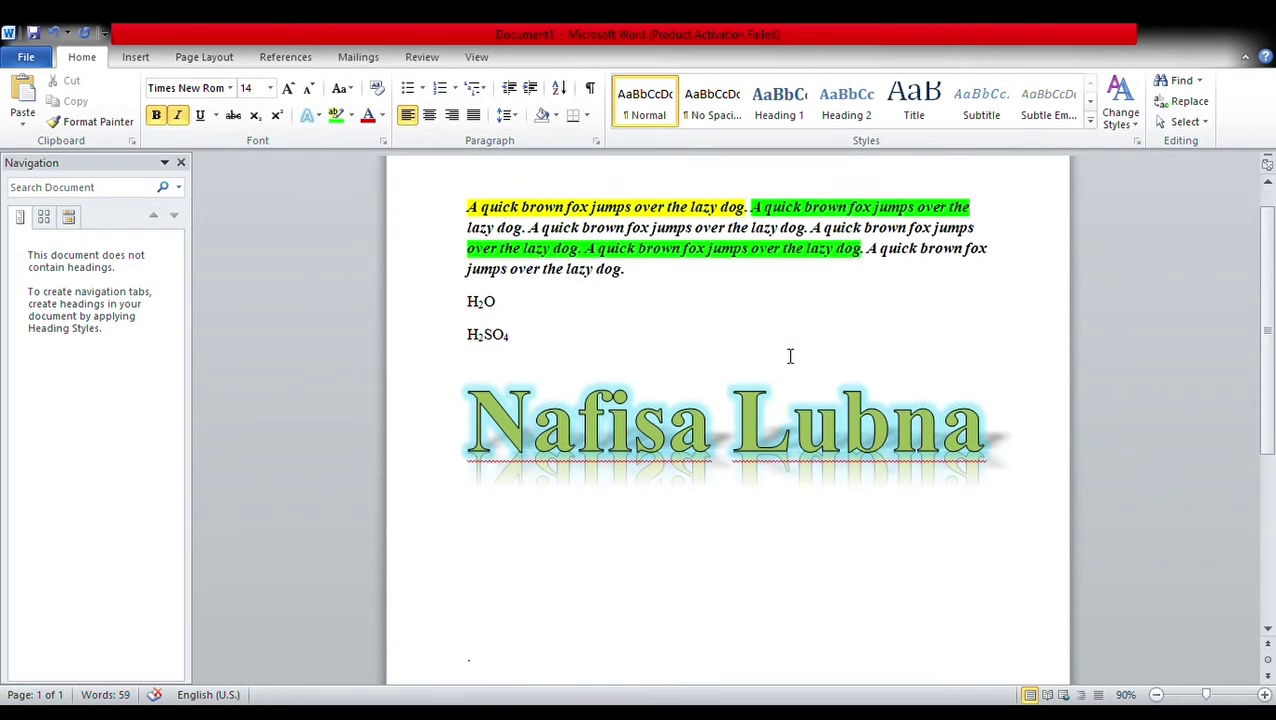
mouse_move(867, 250)
mouse_down()
mouse_move(1010, 258)
mouse_move(686, 336)
mouse_up()
Step: Copy the plain fox sentence and start a smaller-font new line below the title
click(682, 336)
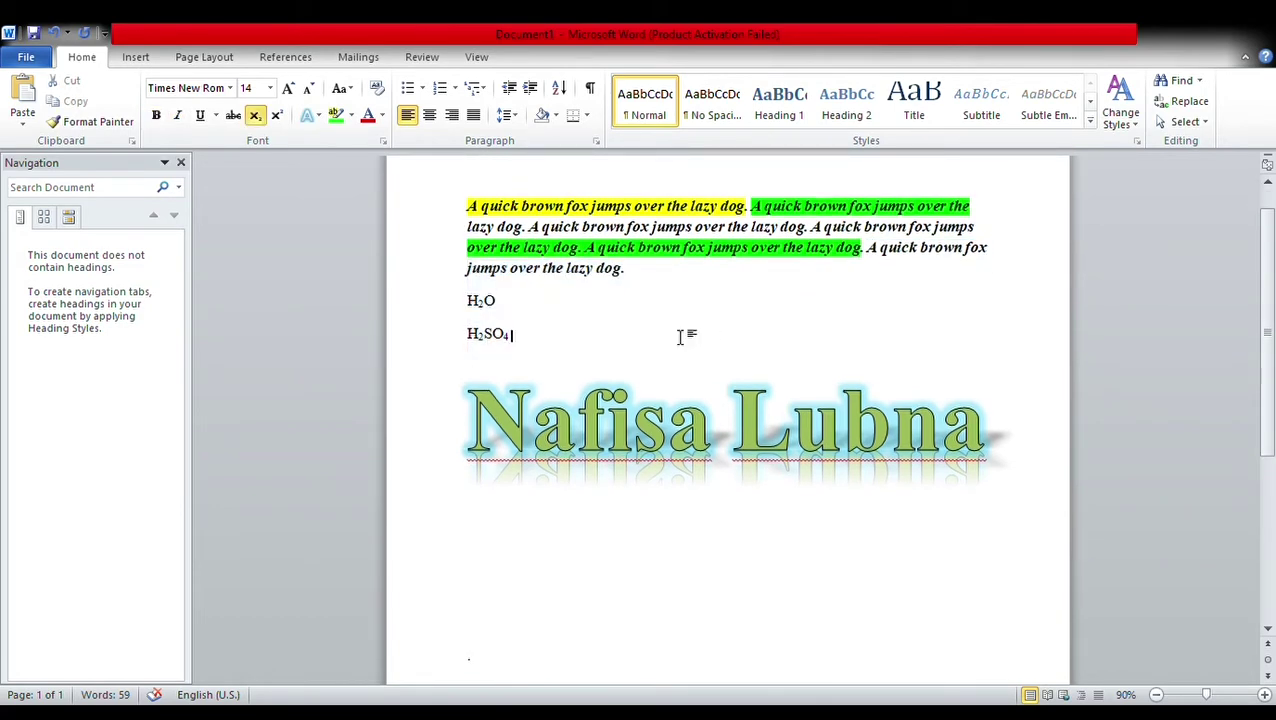
drag(528, 228, 800, 232)
key(ctrl+c)
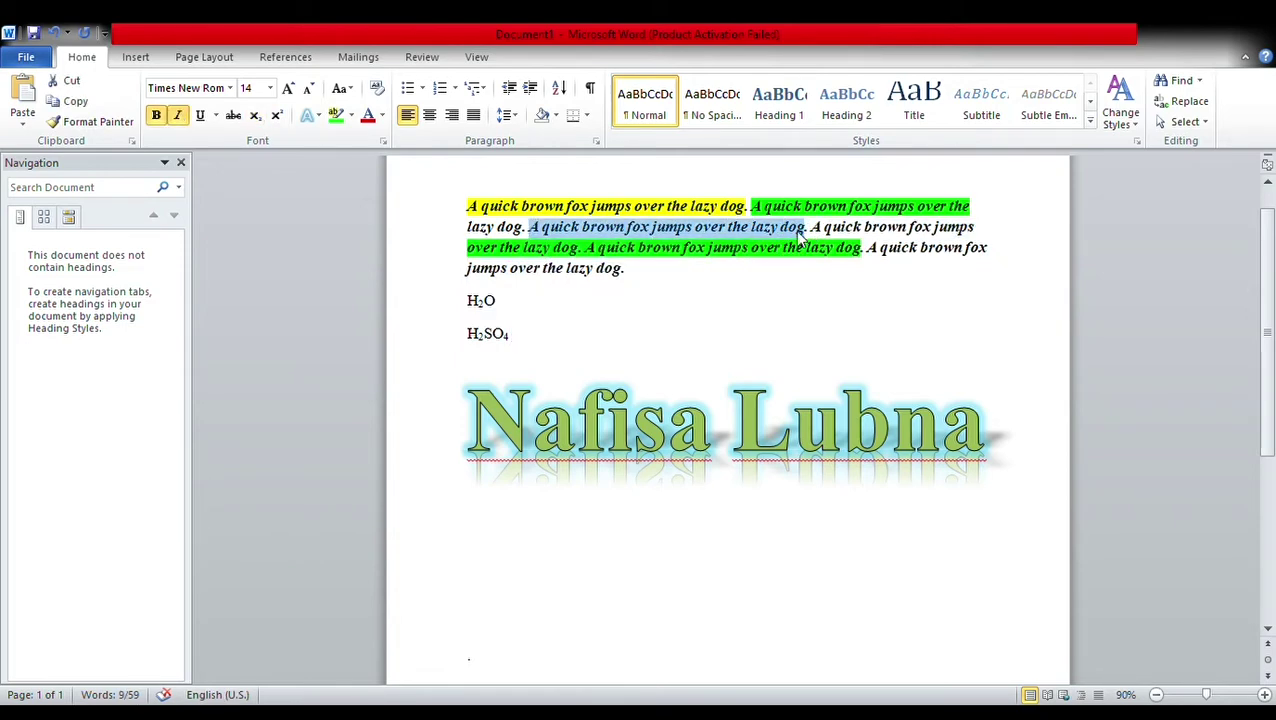
click(1000, 448)
scroll(1000, 448, down, 4)
scroll(974, 444, down, 1)
key(Return)
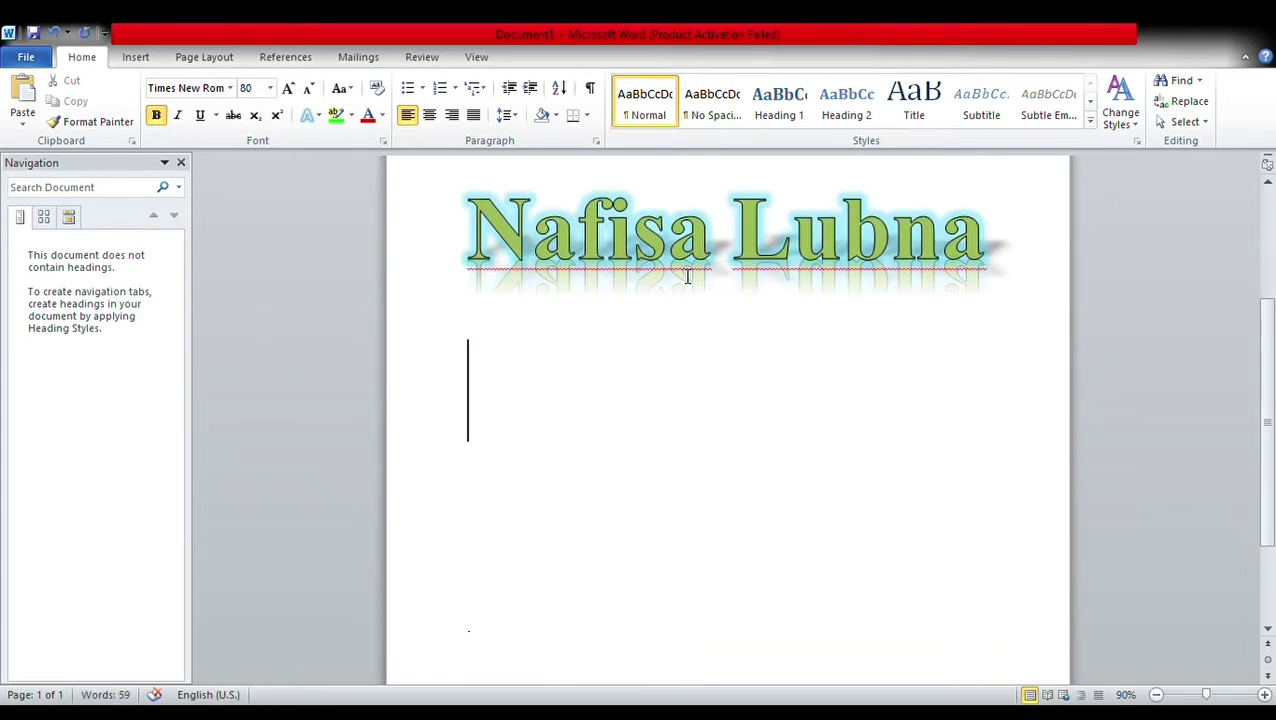
click(309, 90)
click(309, 90)
click(309, 90)
click(309, 90)
click(309, 90)
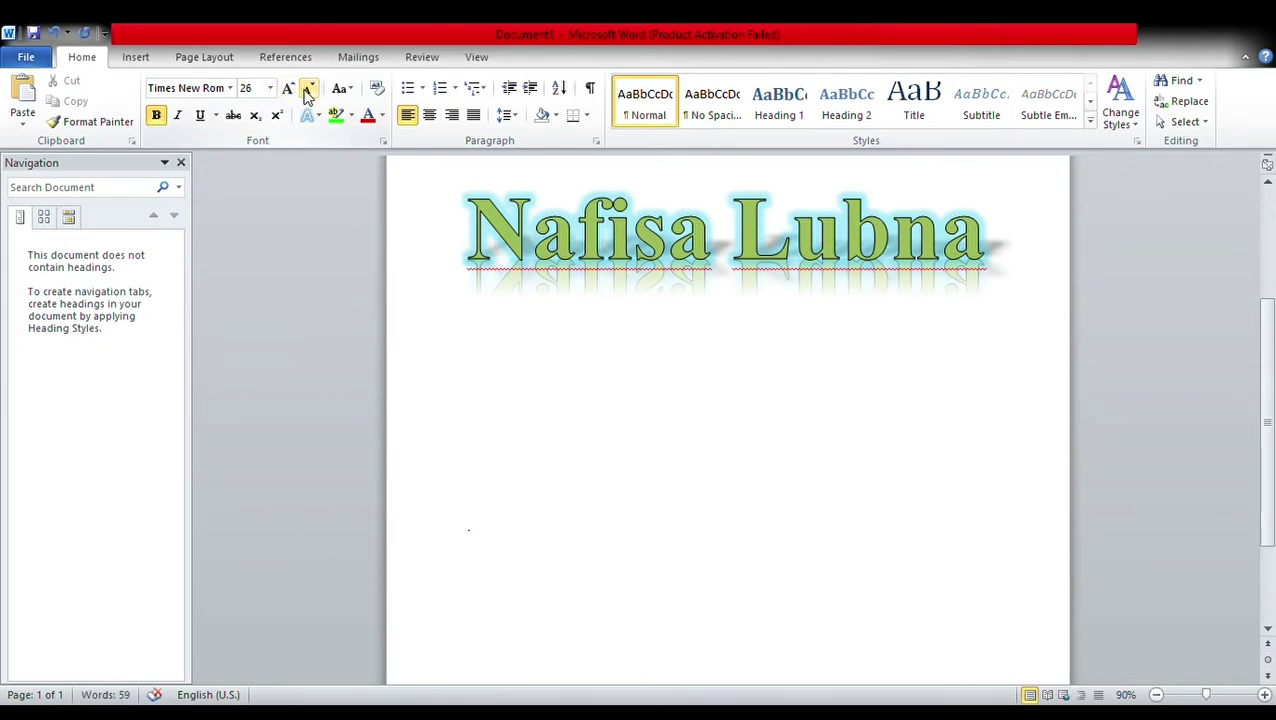
Step: Paste the fox sentence five times, adding a period after each of the first four
key(ctrl+v)
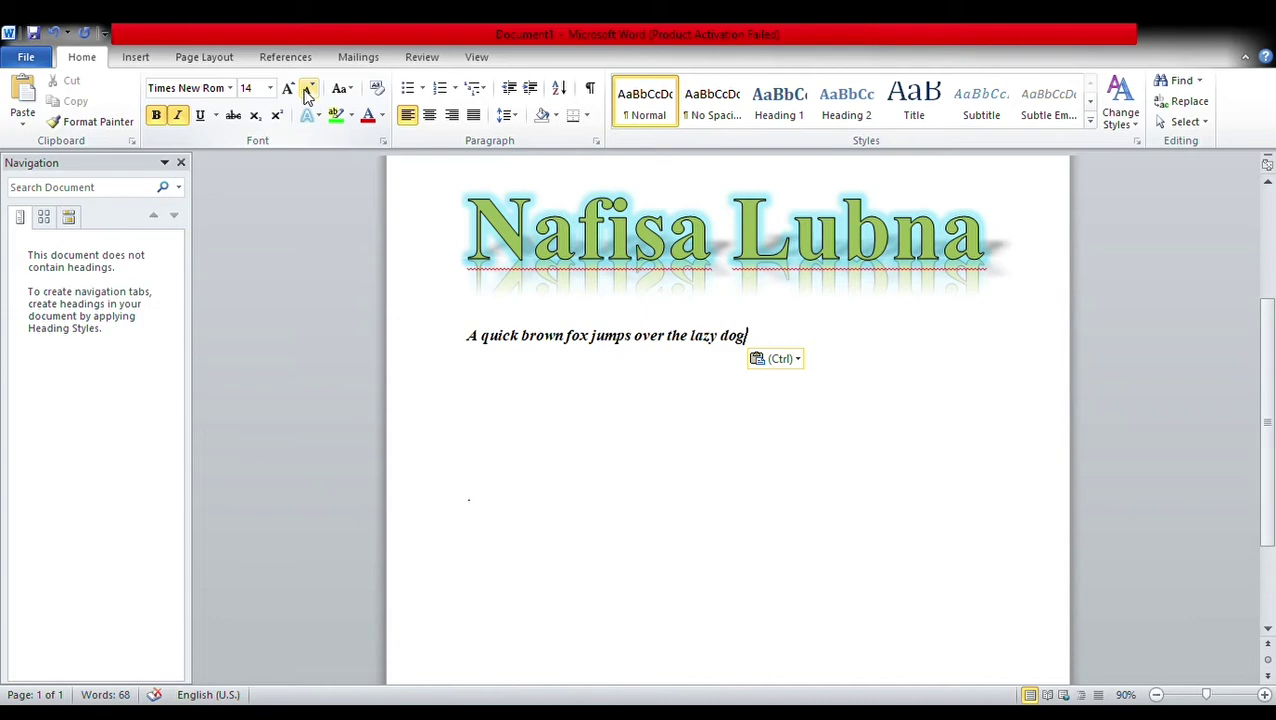
text(.)
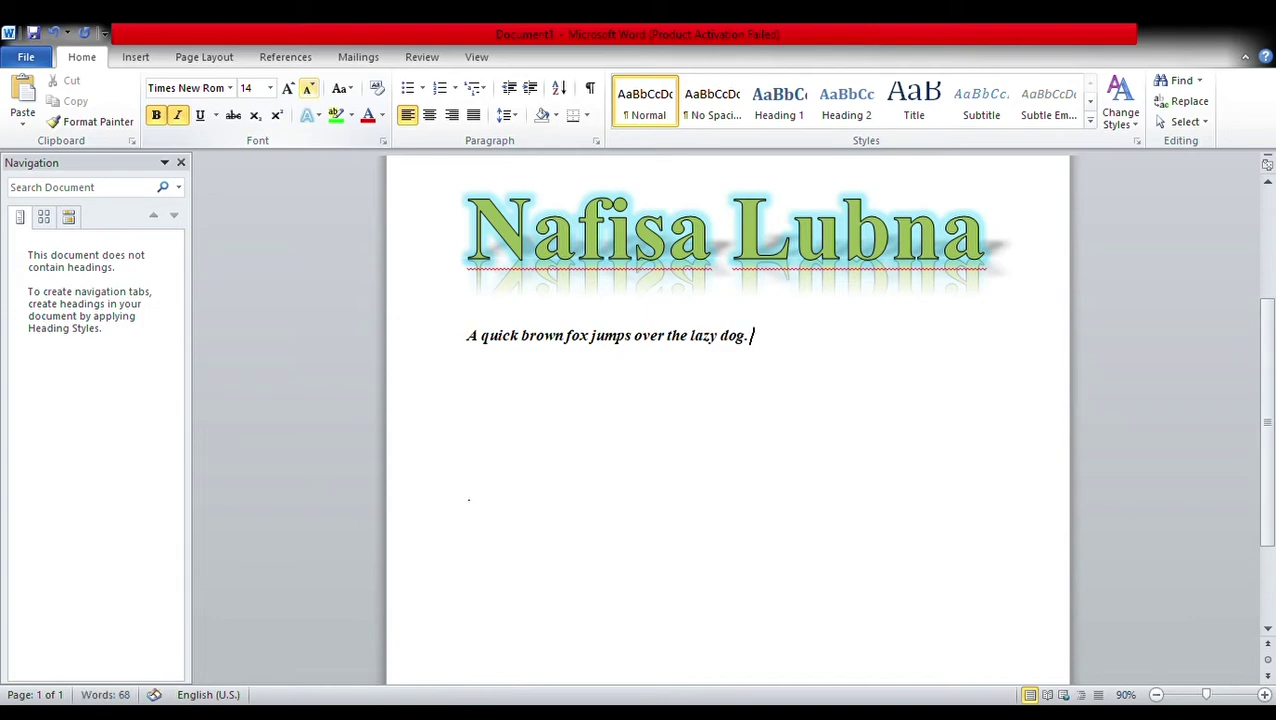
key(ctrl+v)
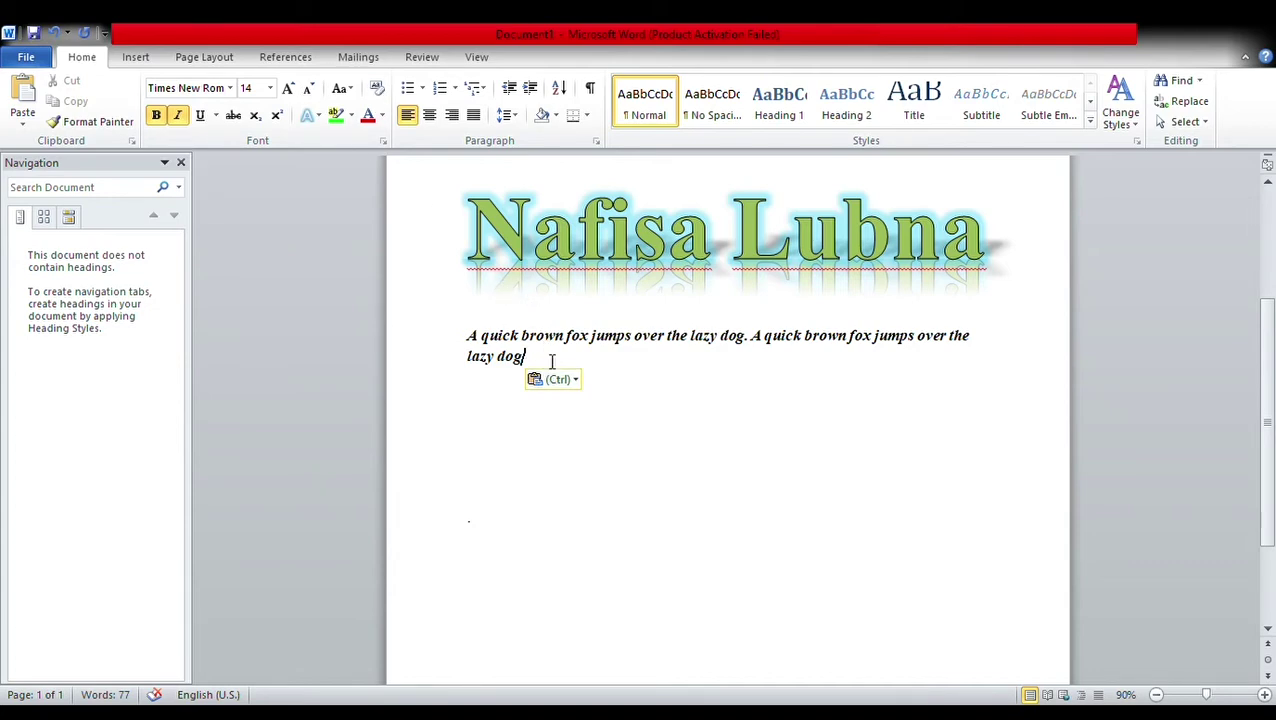
text(.)
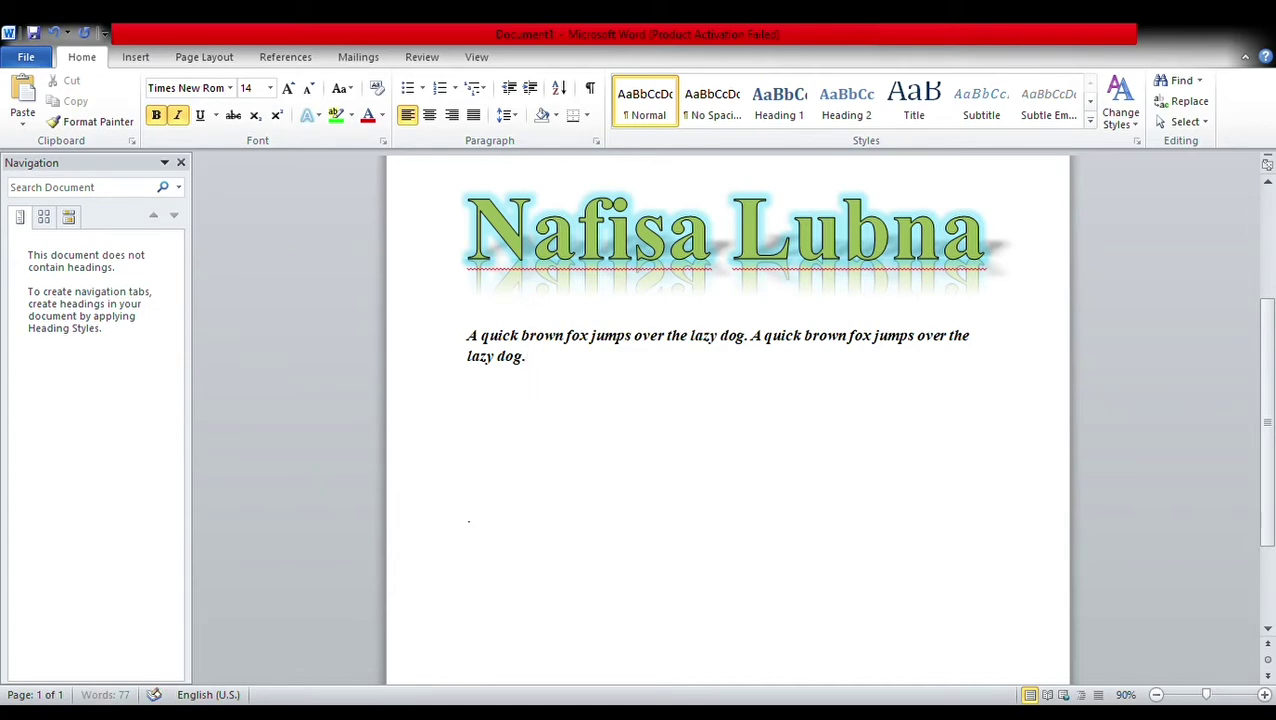
key(ctrl+v)
text(.)
key(ctrl+v)
text(.)
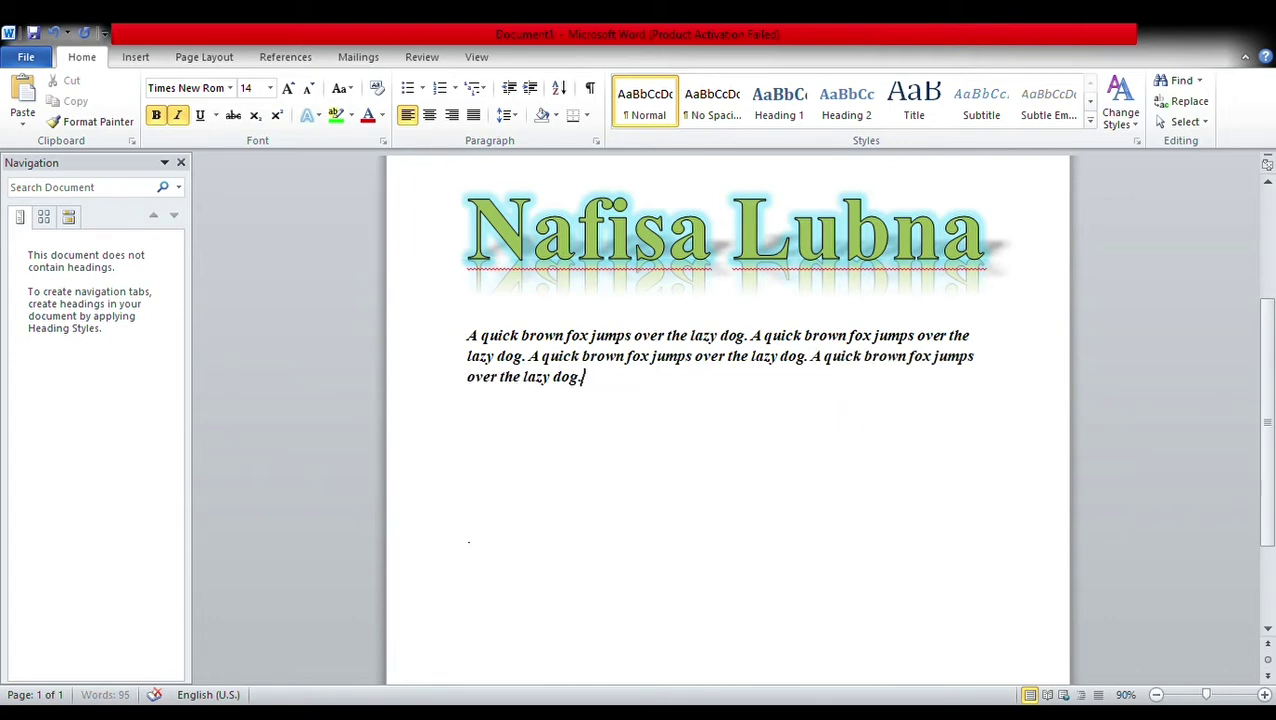
key(ctrl+v)
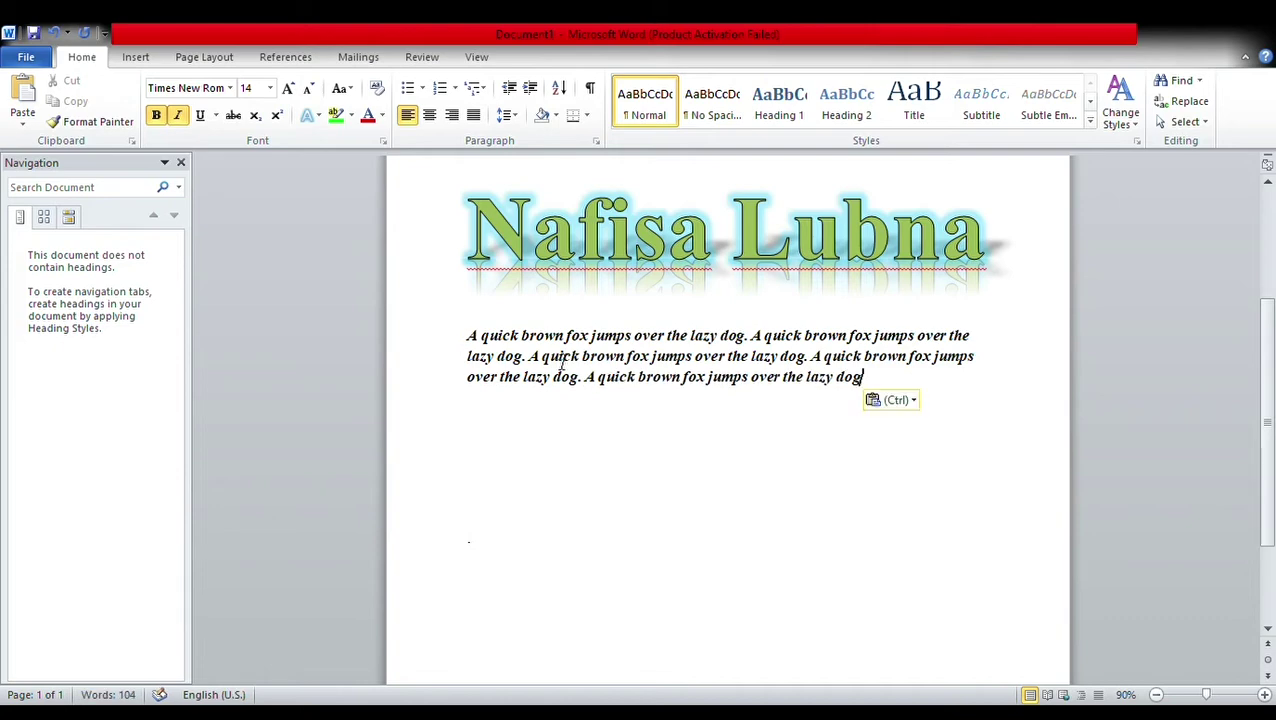
click(368, 115)
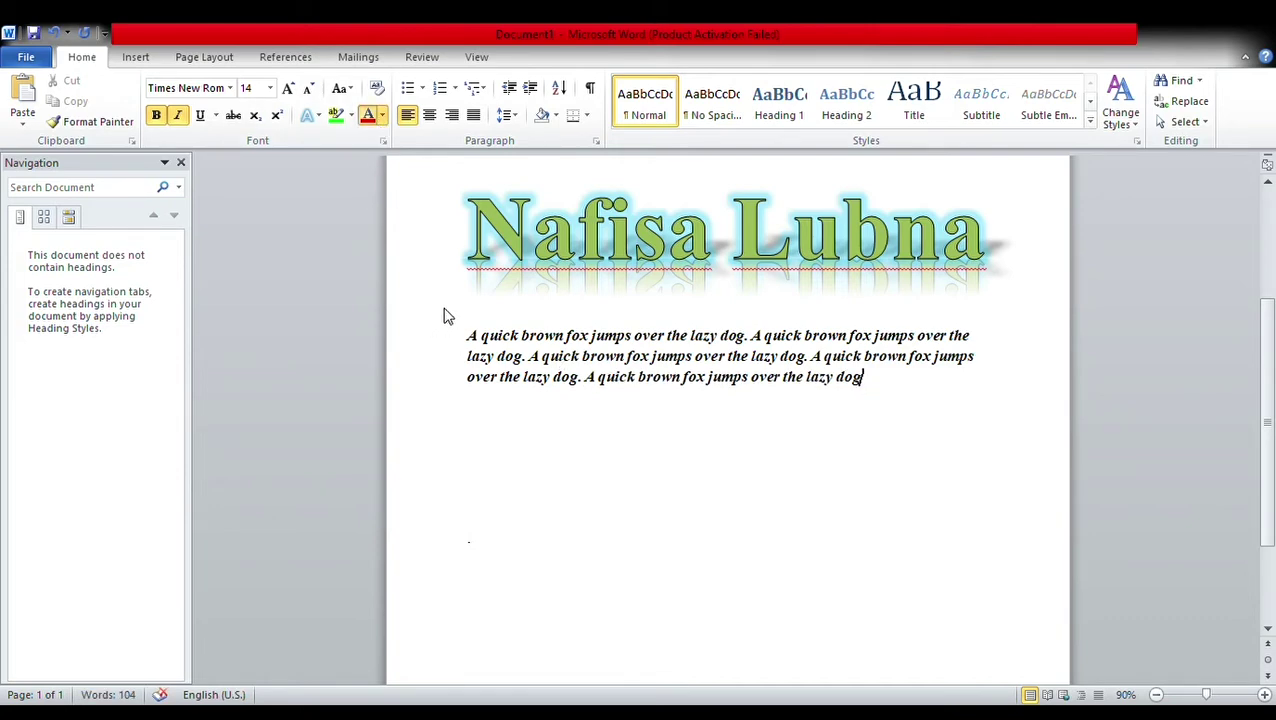
Step: Color the first fox sentence blue and turn off bold and italic for the line below
drag(467, 336, 757, 339)
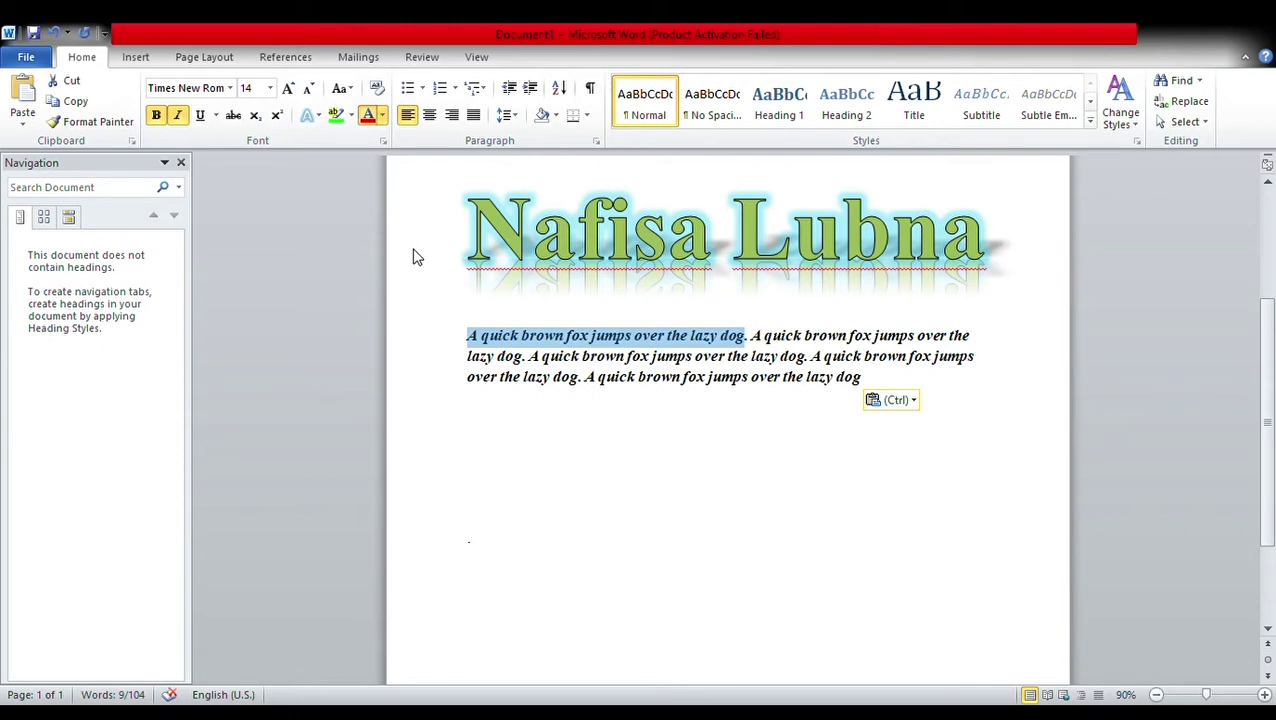
key(ctrl+c)
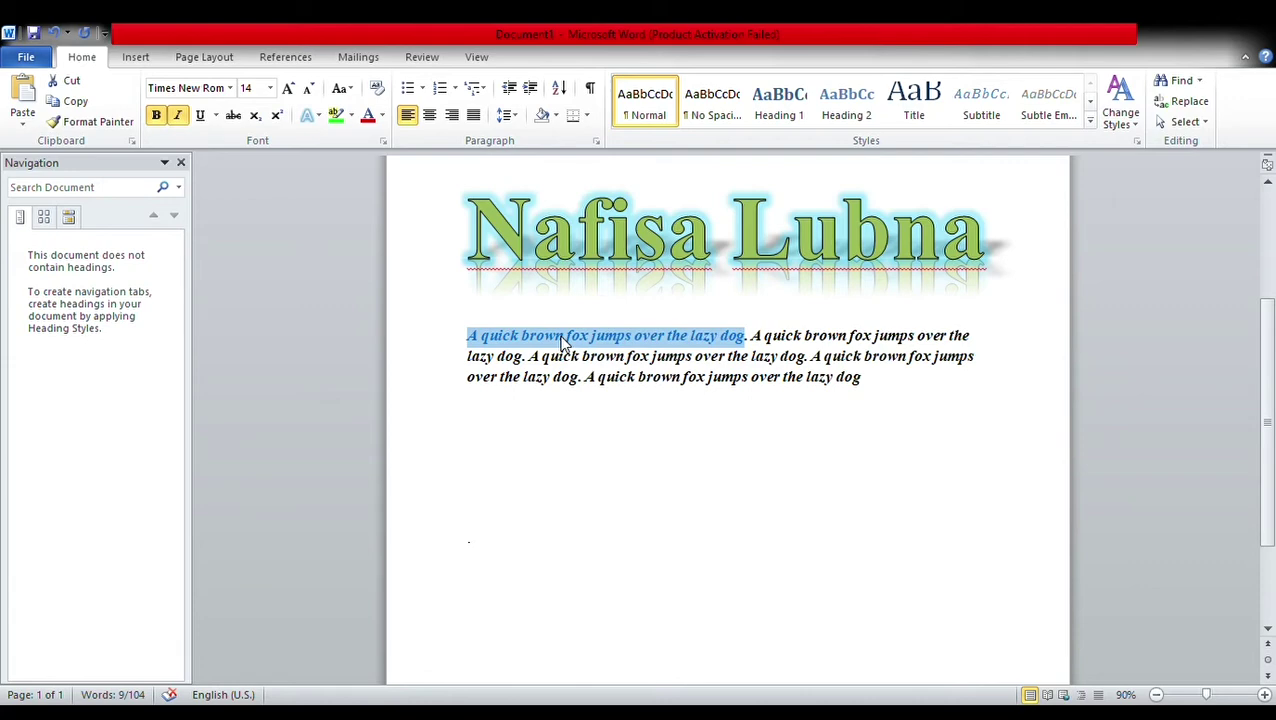
scroll(563, 342, up, 3)
scroll(563, 342, down, 5)
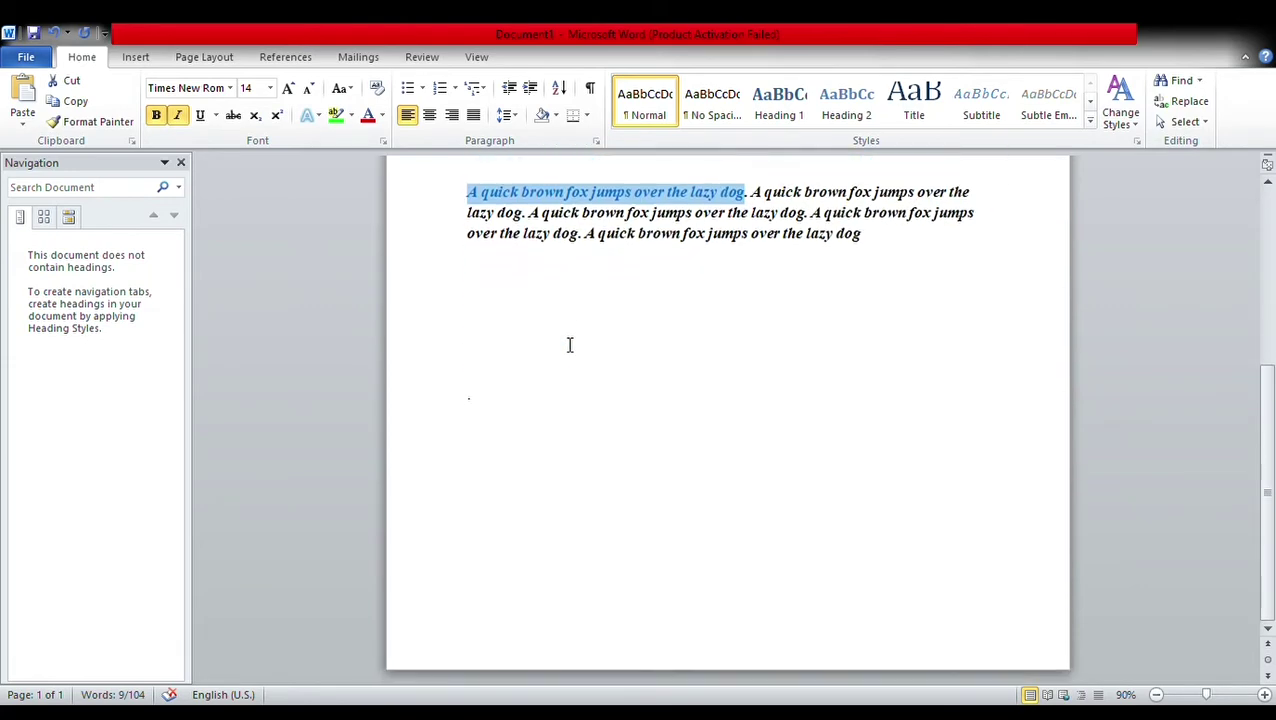
click(886, 245)
key(Return)
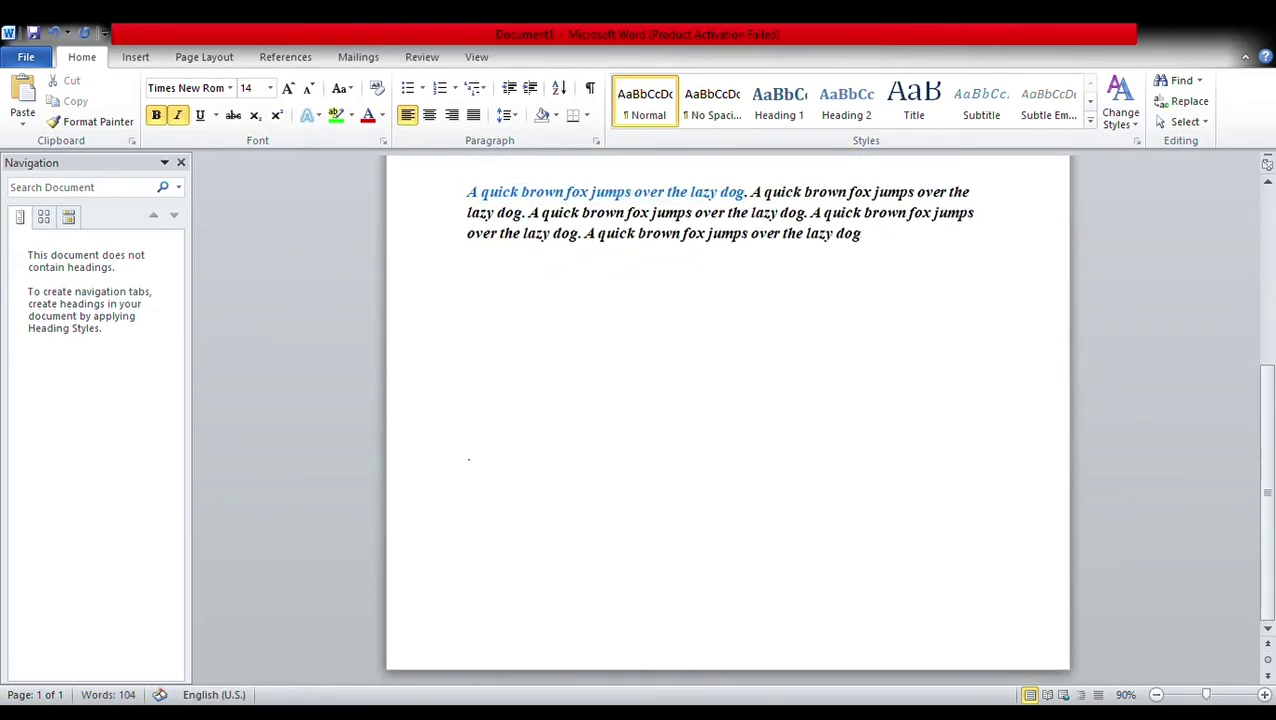
click(343, 92)
click(178, 116)
click(156, 116)
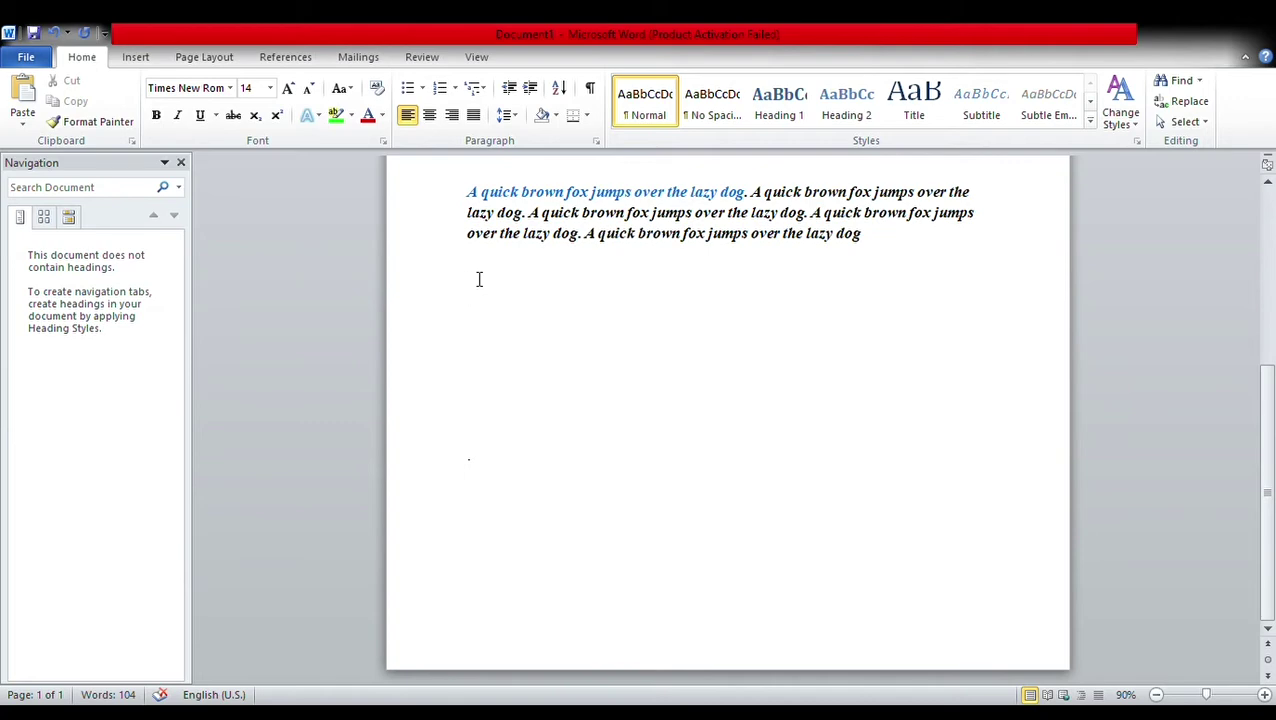
Step: Remove the stray arrow bullet, leaving an empty unbulleted line below the fox paragraph
click(423, 92)
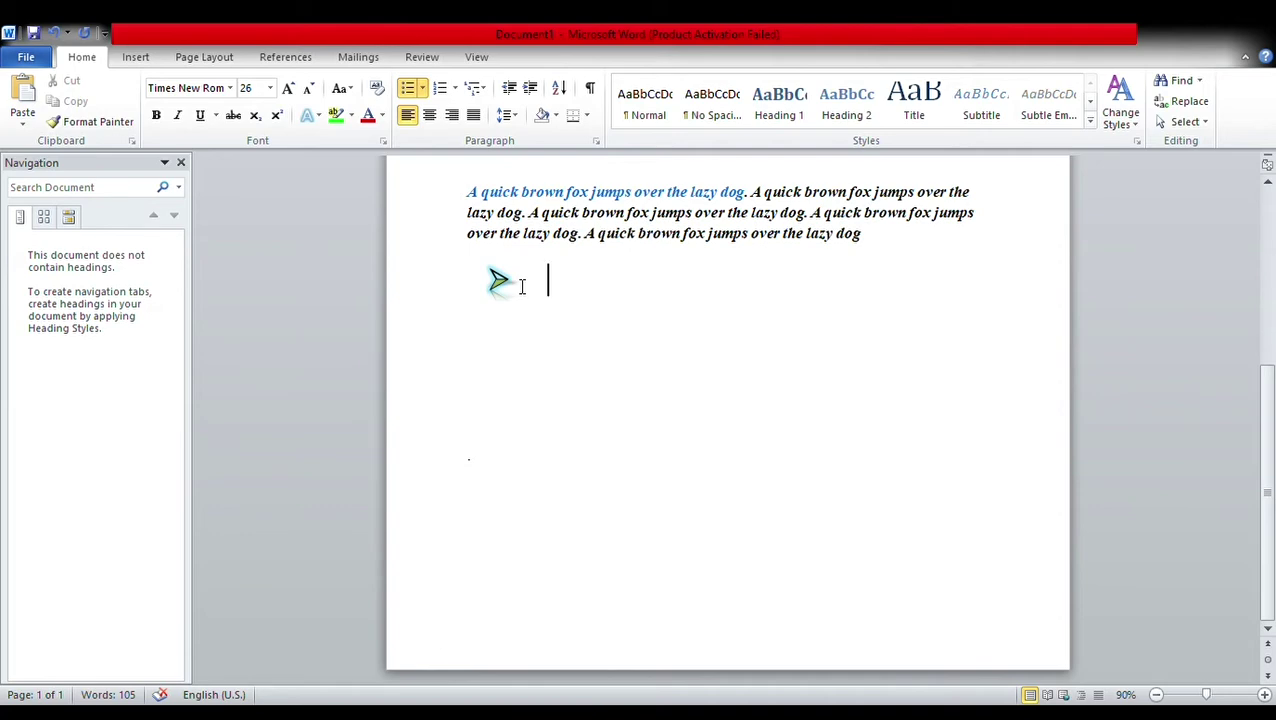
key(BackSpace)
key(Return)
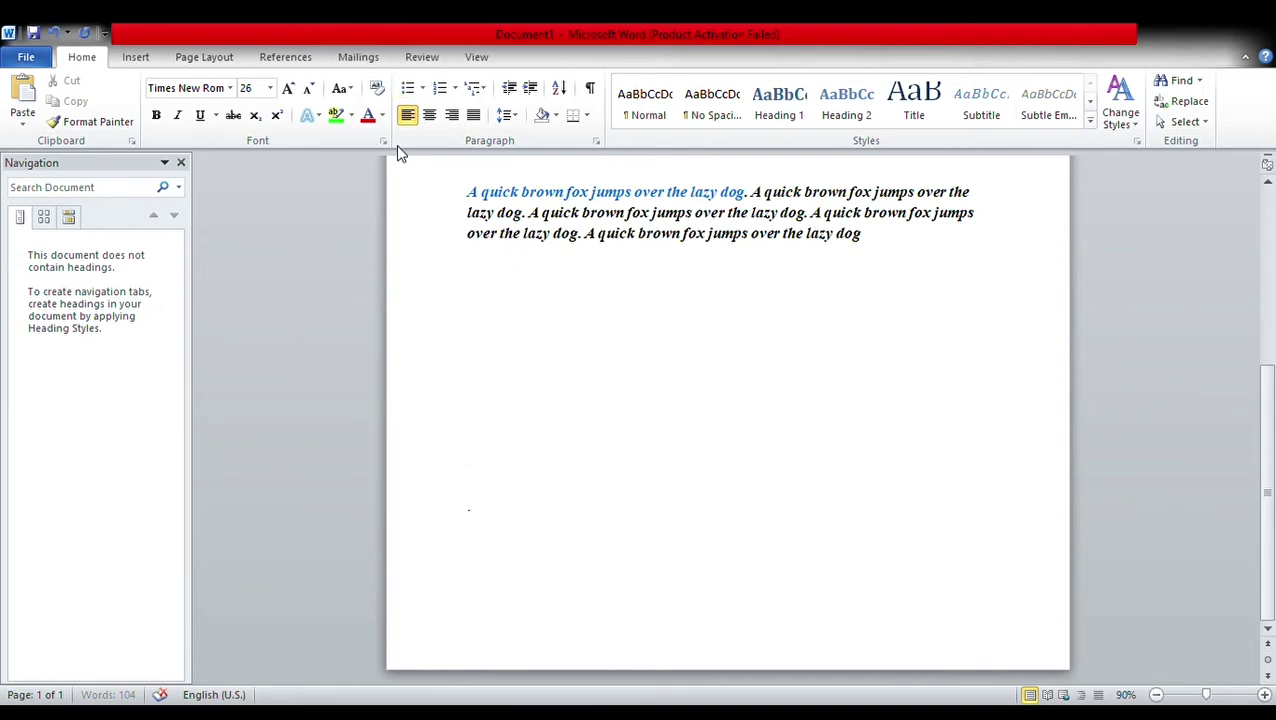
click(422, 90)
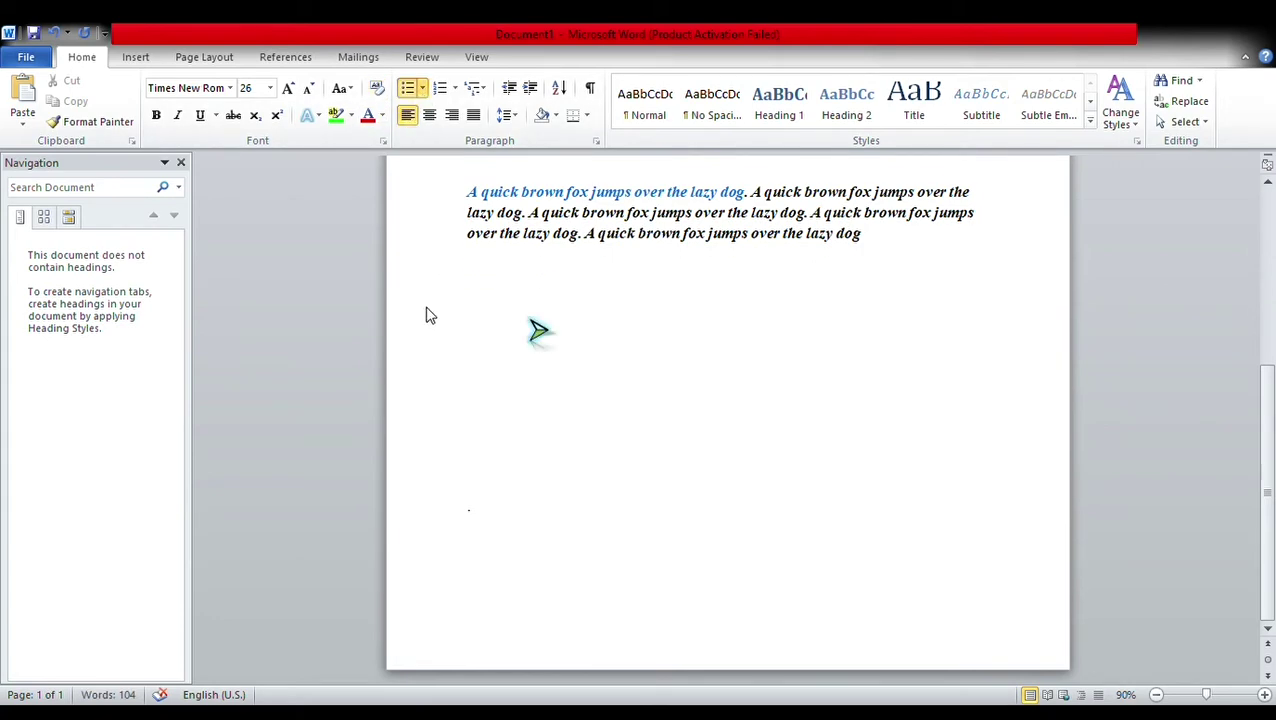
mouse_move(552, 332)
mouse_down()
mouse_move(531, 336)
mouse_move(995, 333)
mouse_up()
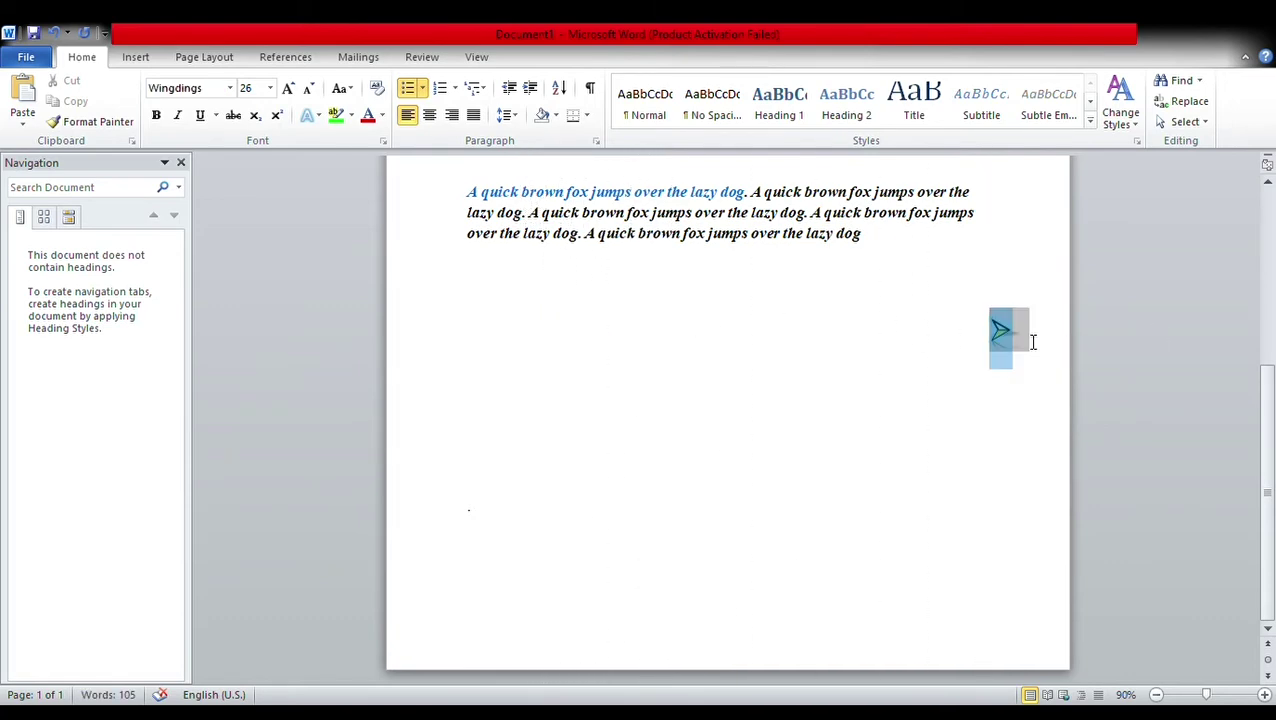
key(Delete)
key(BackSpace)
scroll(769, 316, up, 1)
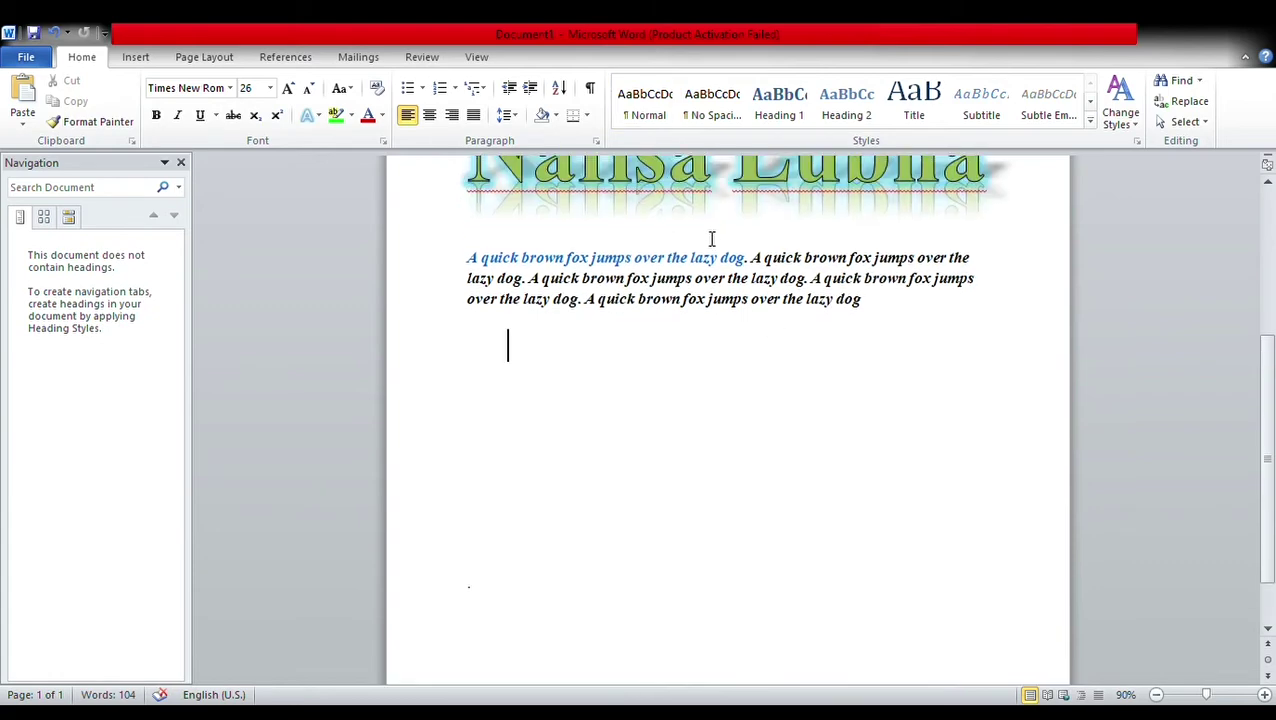
Step: Set the empty line to Normal style, Times New Roman, 14 pt
click(645, 108)
click(473, 414)
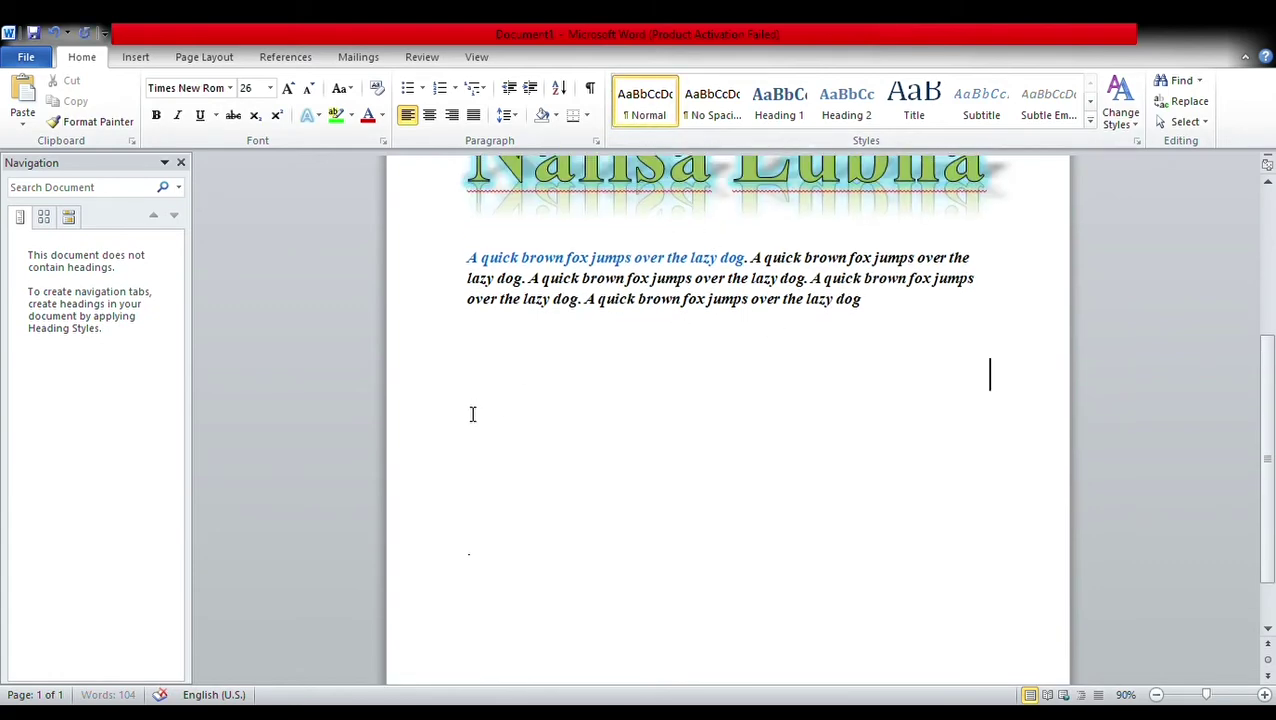
click(645, 100)
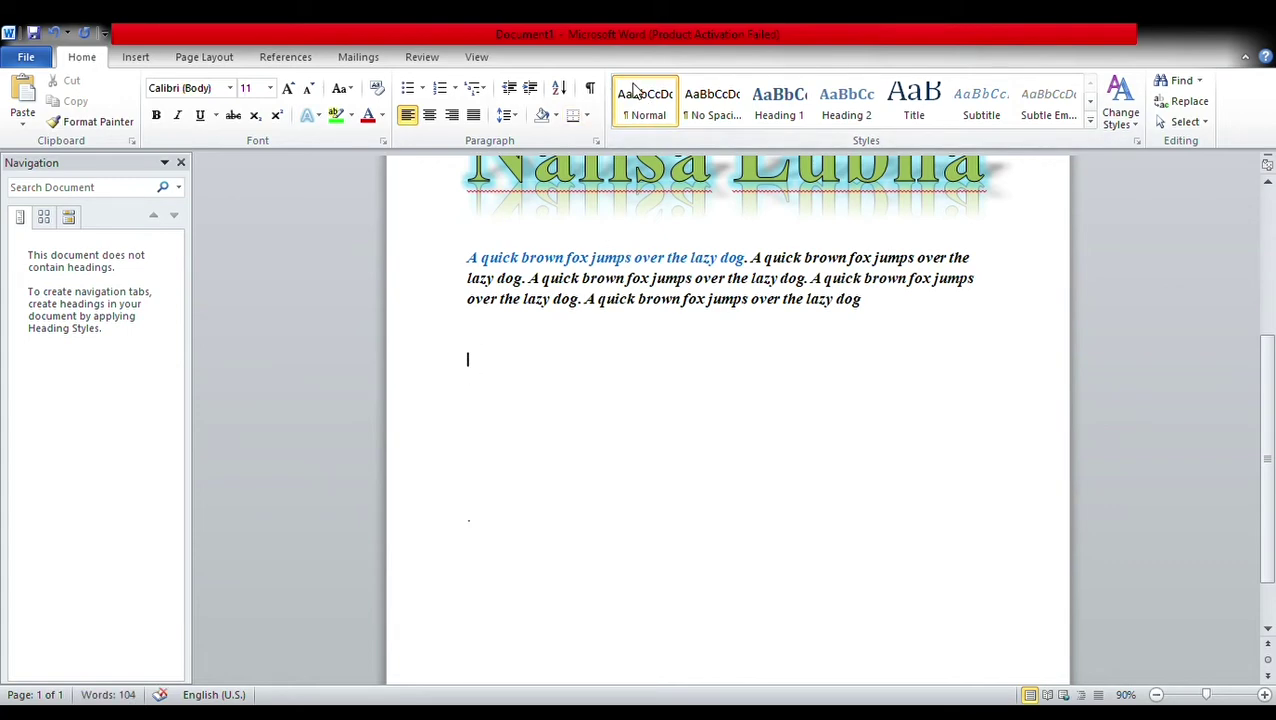
click(224, 88)
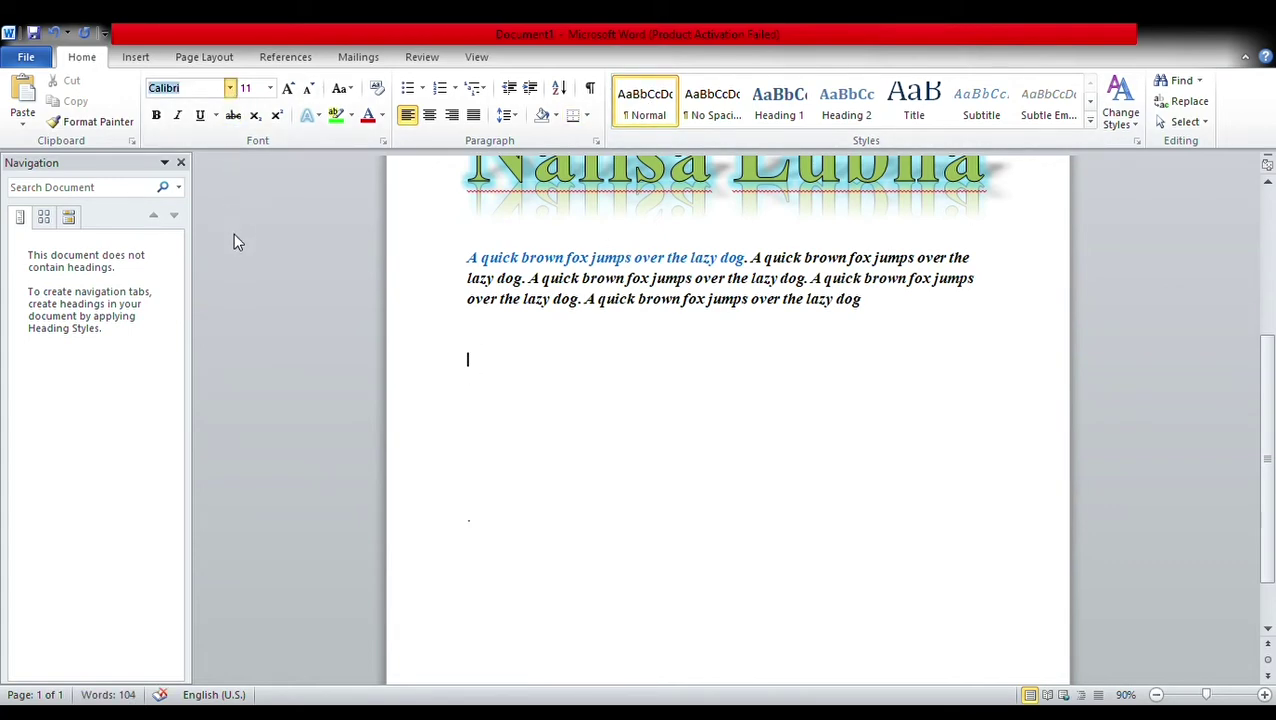
text(Times New Roman)
key(Return)
click(287, 90)
click(287, 90)
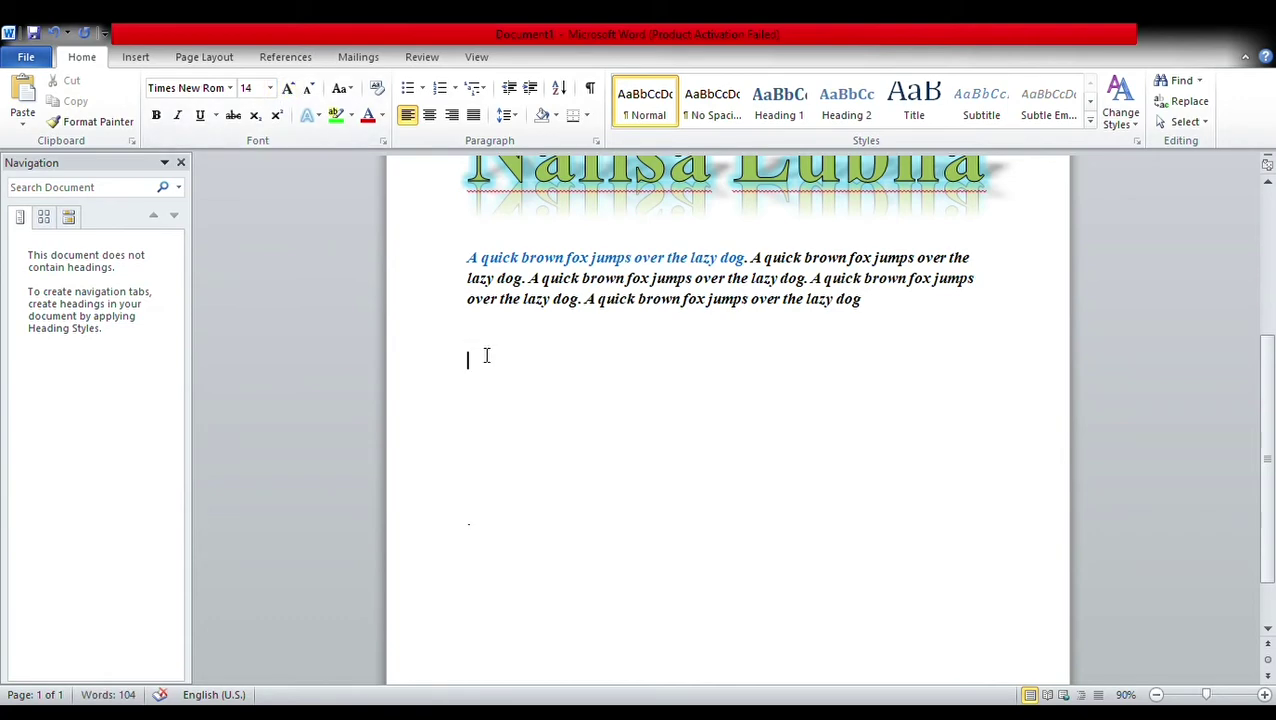
Step: Create an arrow-bulleted list of three first names, then end the list
click(412, 90)
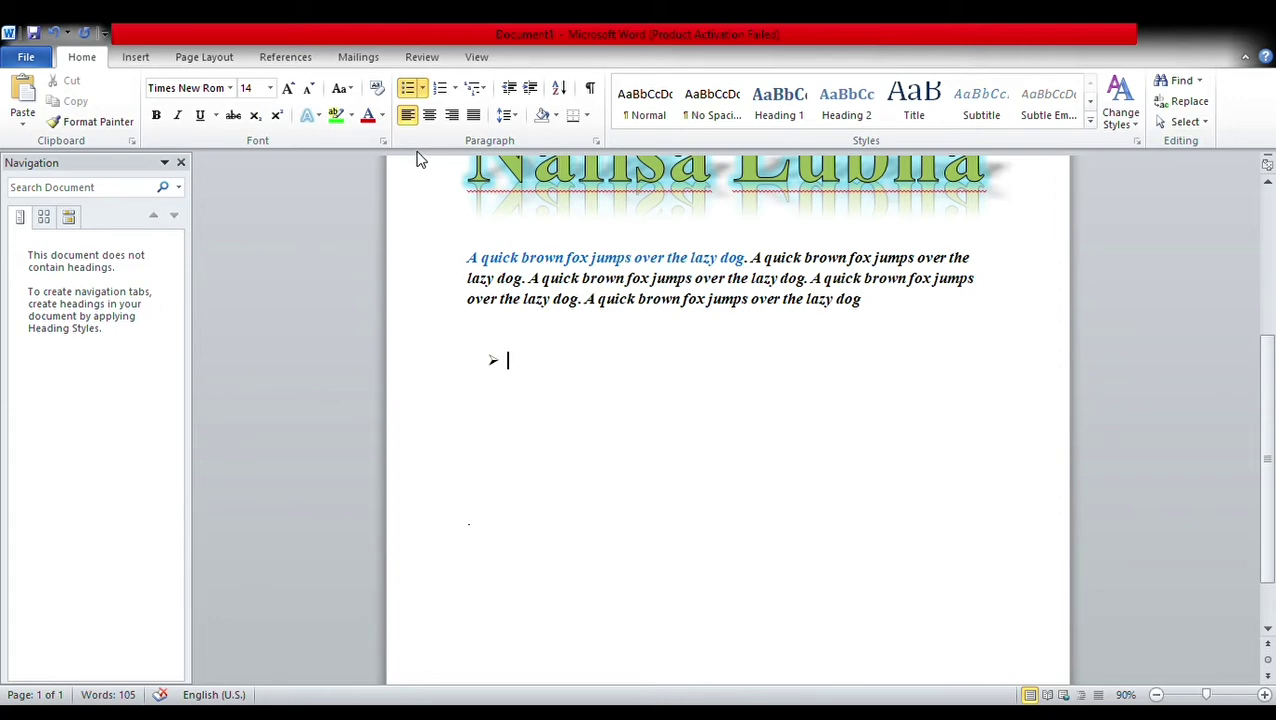
text(Lubna)
key(Return)
text(Labiba)
key(Return)
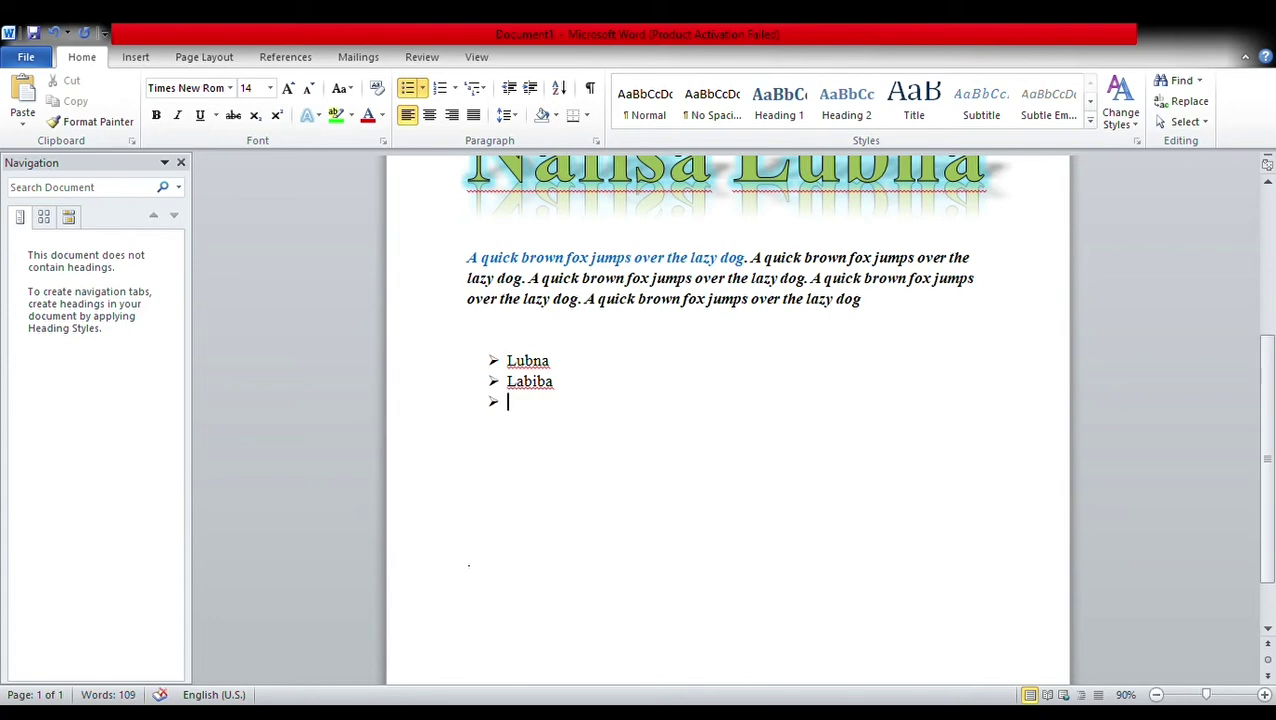
text(Rihan)
key(Return)
key(Return)
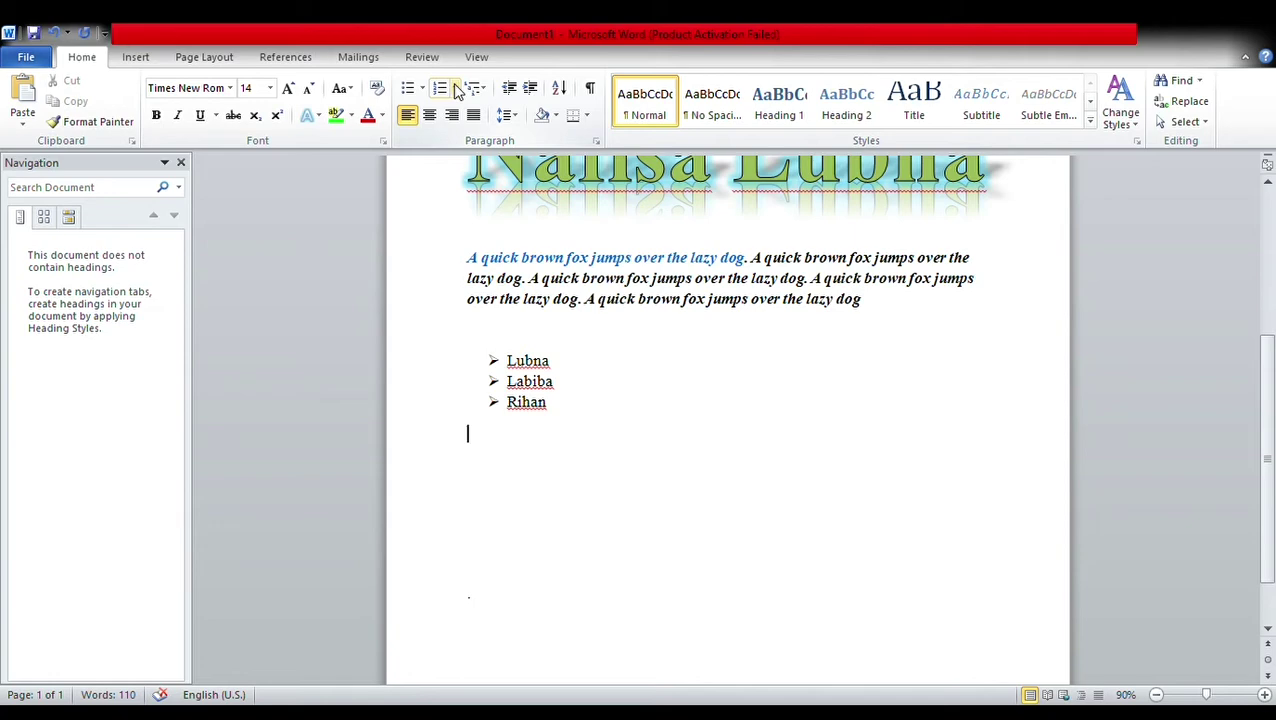
Step: Create a lettered list with items A. and B. holding two footballers' surnames
click(452, 88)
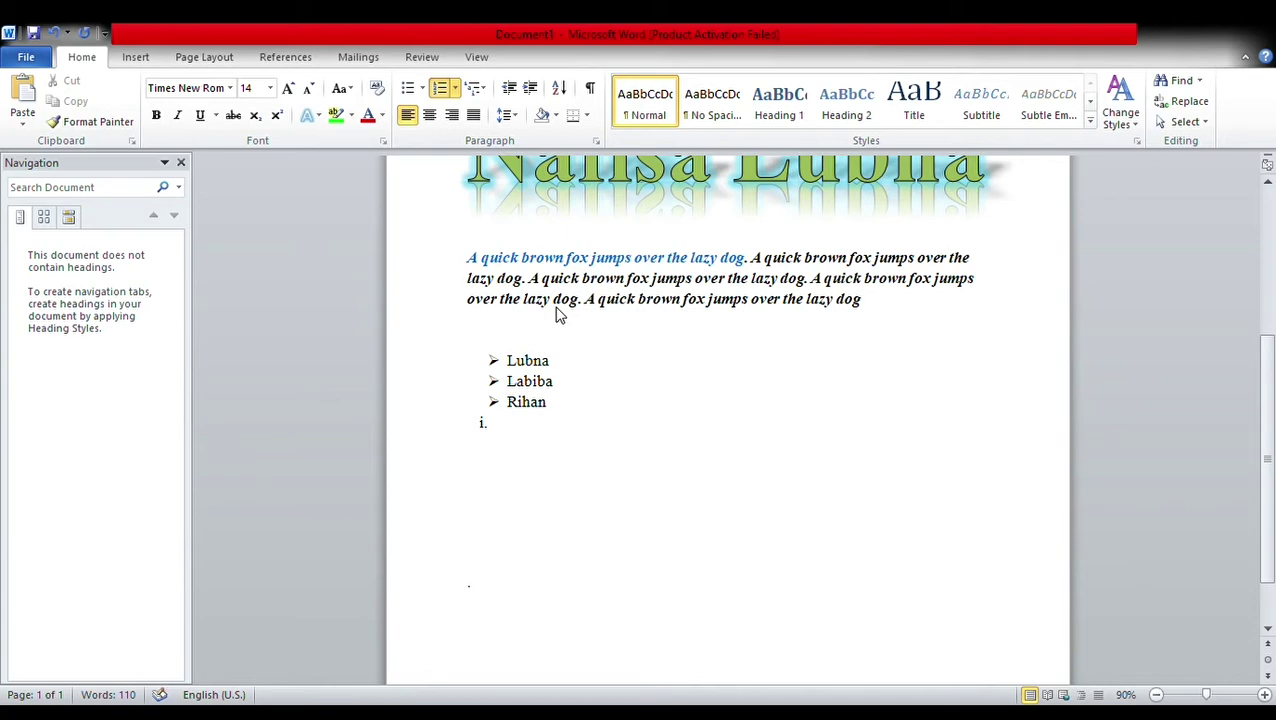
key(Tab)
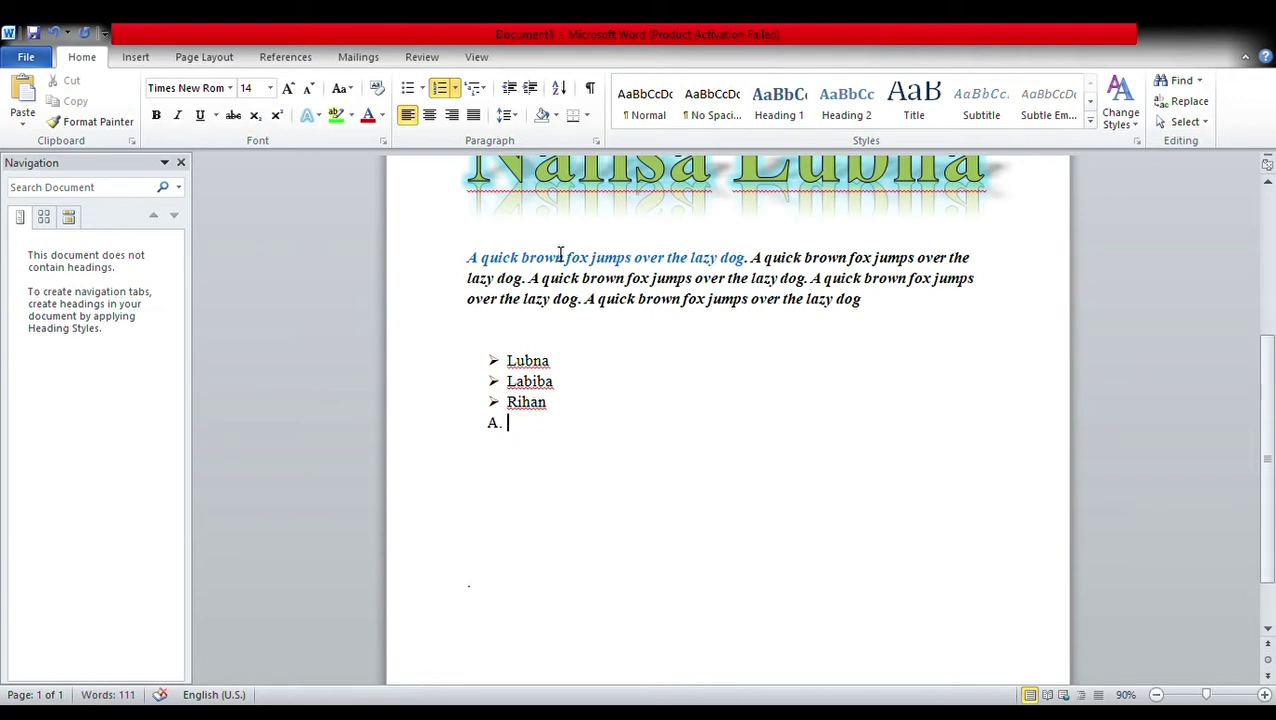
text(messi)
key(Return)
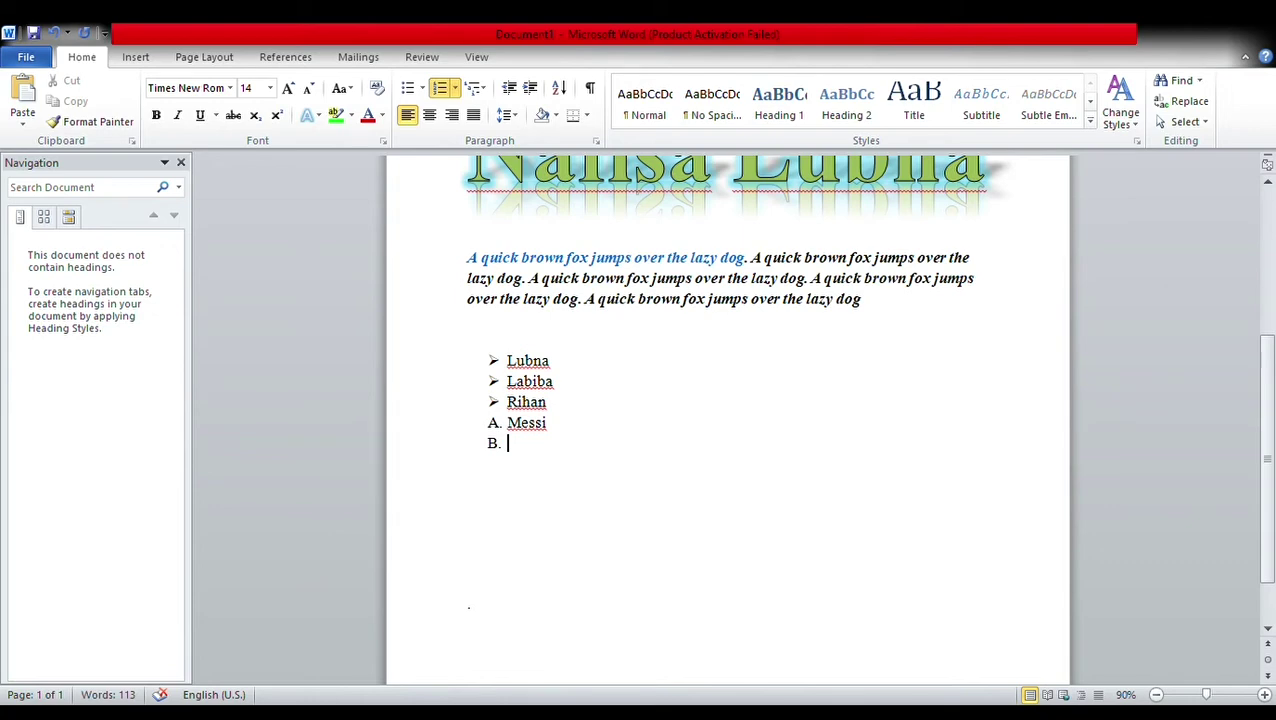
text(ronaldo)
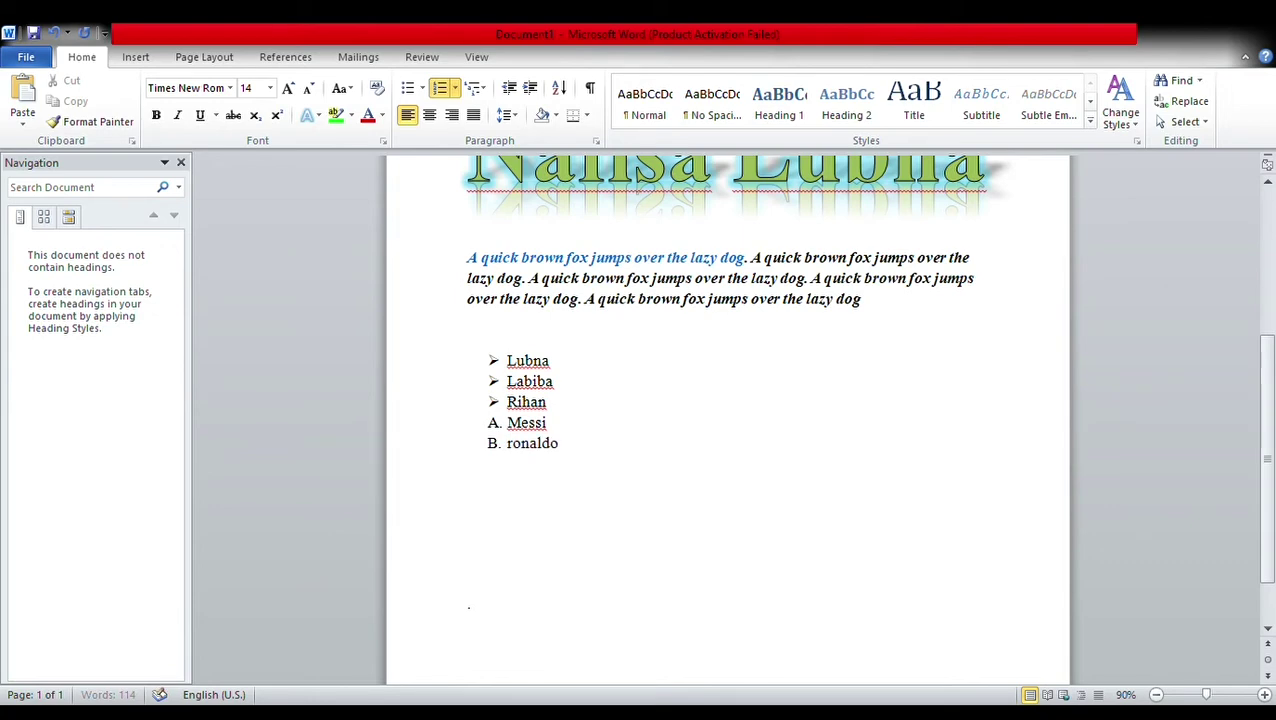
key(Return)
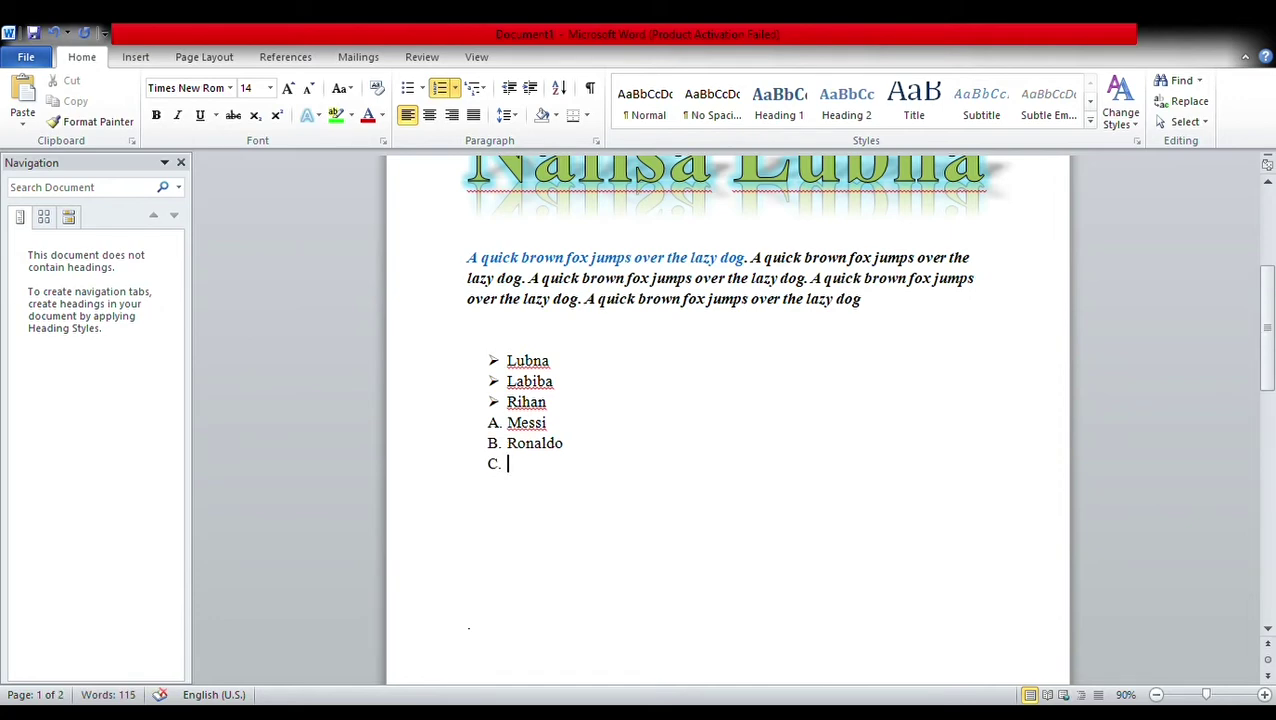
key(Return)
key(Return)
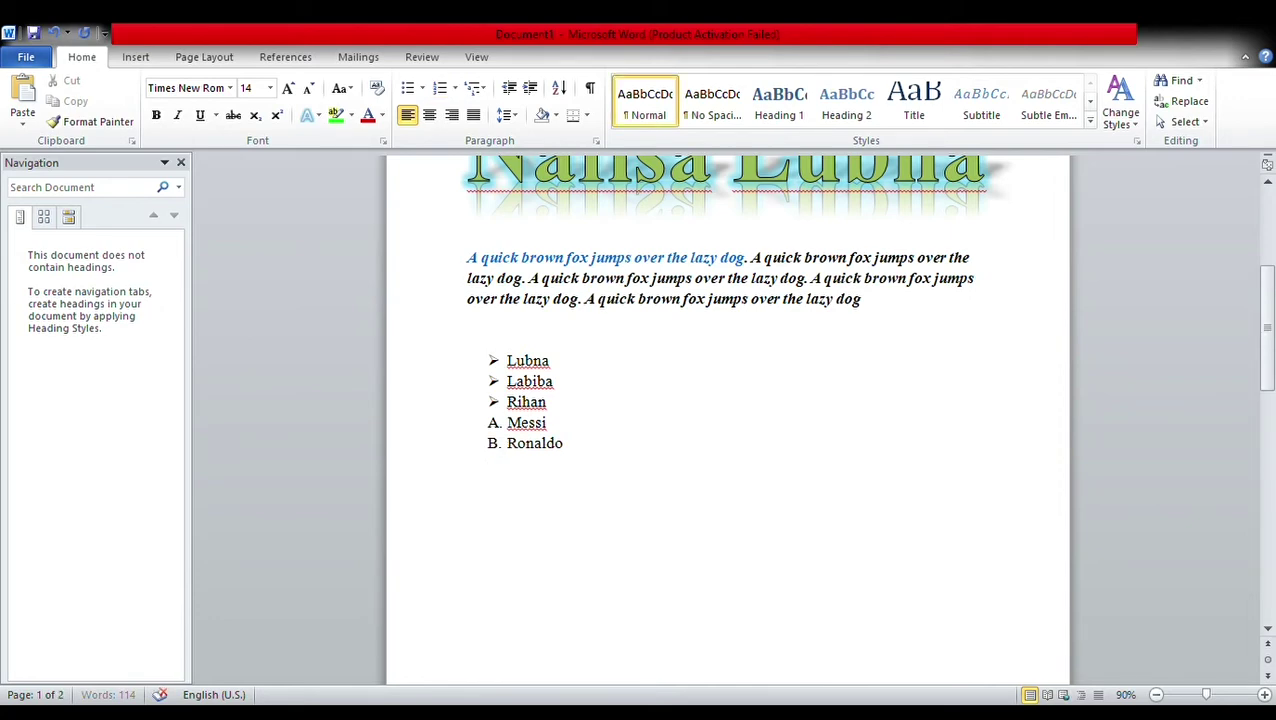
click(488, 91)
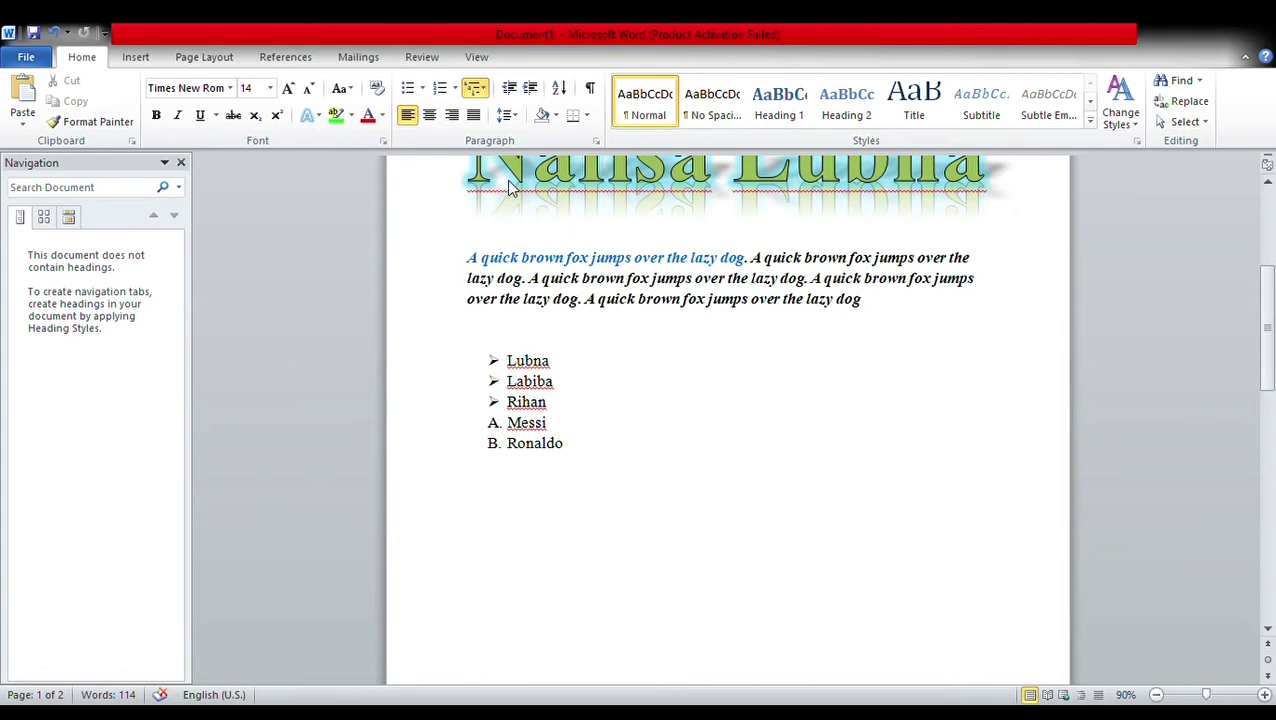
Step: Add item C. reading 'What is your favourite colour?'
text(C.)
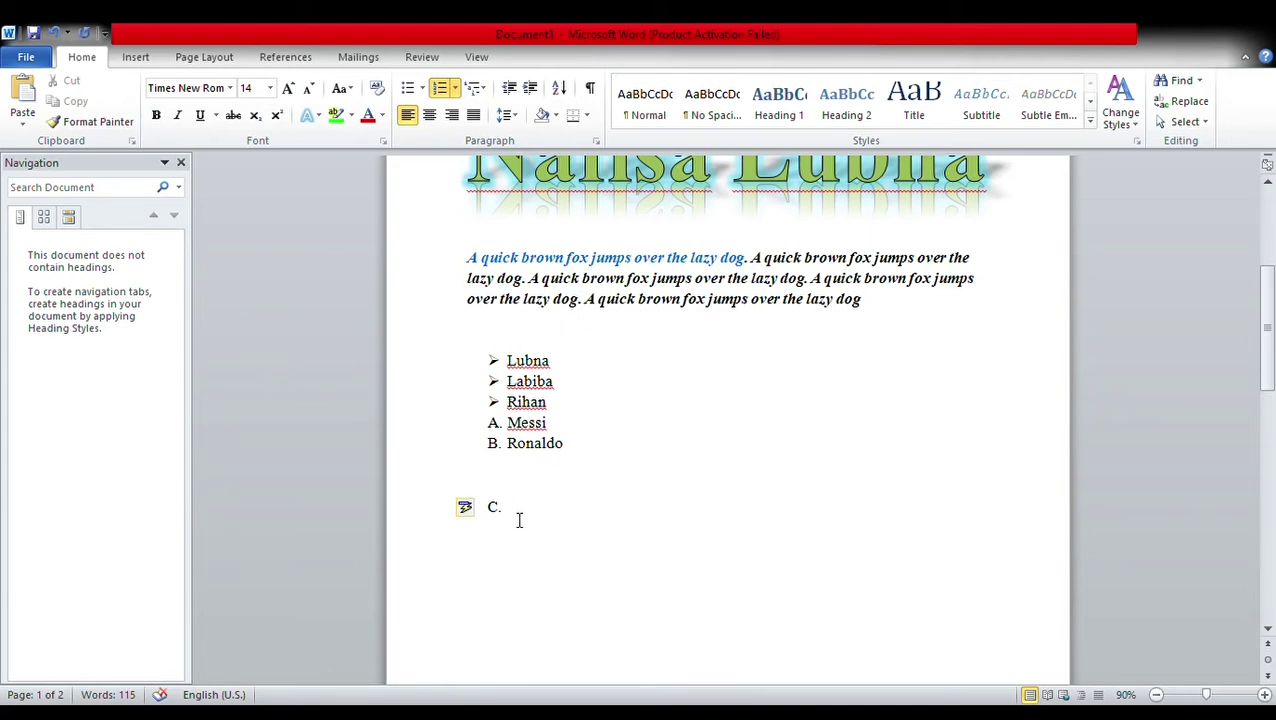
text(what)
text( is)
text( you favourite )
text(co)
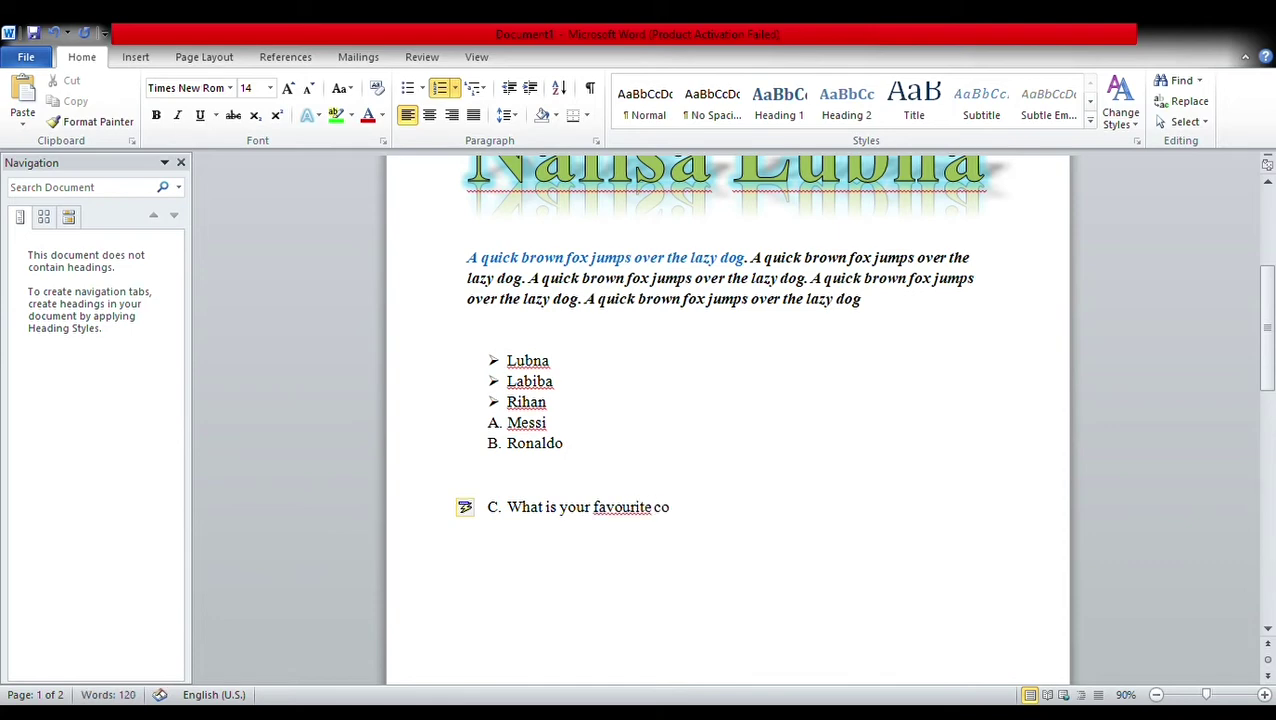
key(BackSpace)
key(BackSpace)
key(BackSpace)
key(BackSpace)
key(BackSpace)
key(BackSpace)
key(BackSpace)
text(ourite)
text( colour)
text(?)
key(Return)
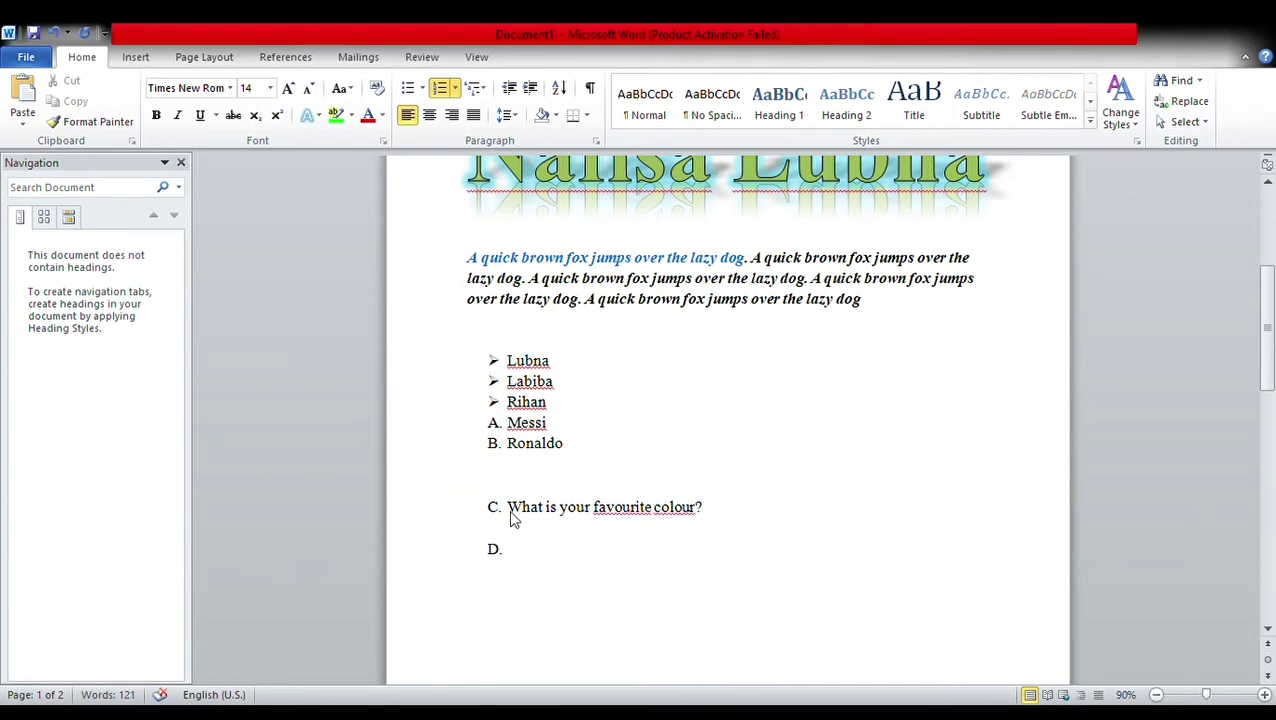
key(BackSpace)
key(BackSpace)
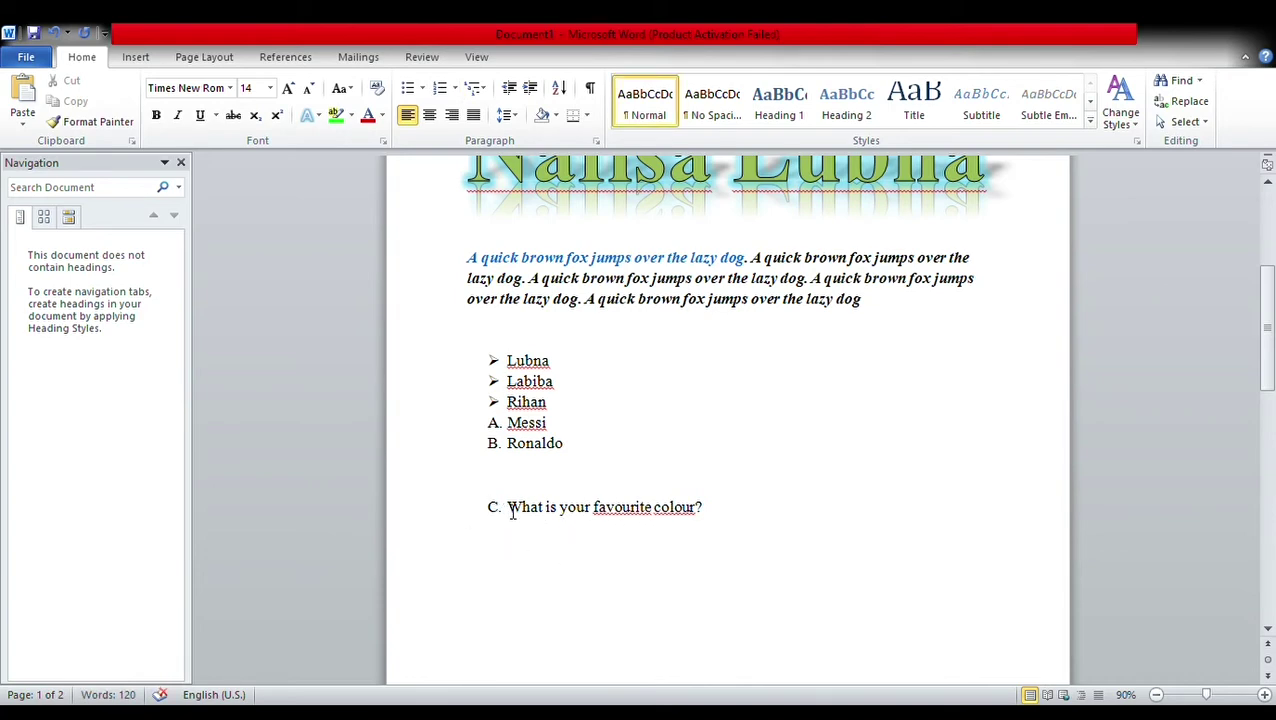
Step: Copy the colour question and paste it into items D. through G
drag(508, 510, 710, 512)
key(ctrl+c)
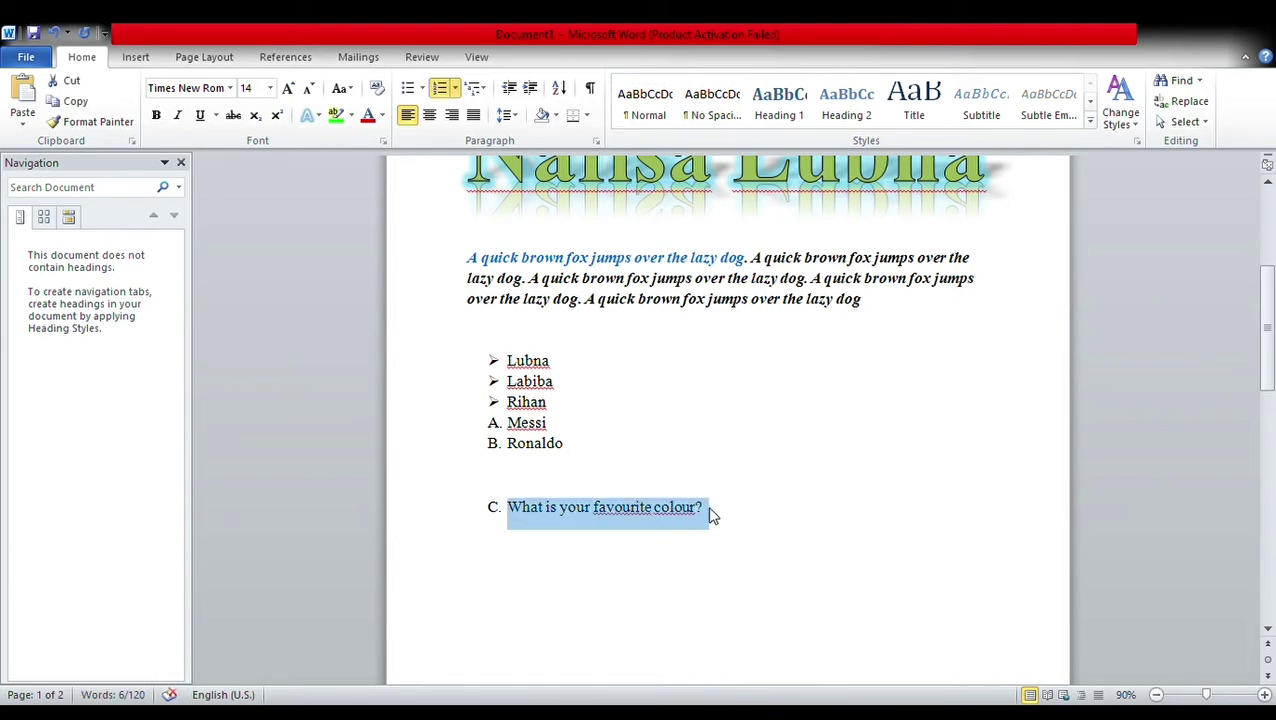
click(714, 527)
click(592, 542)
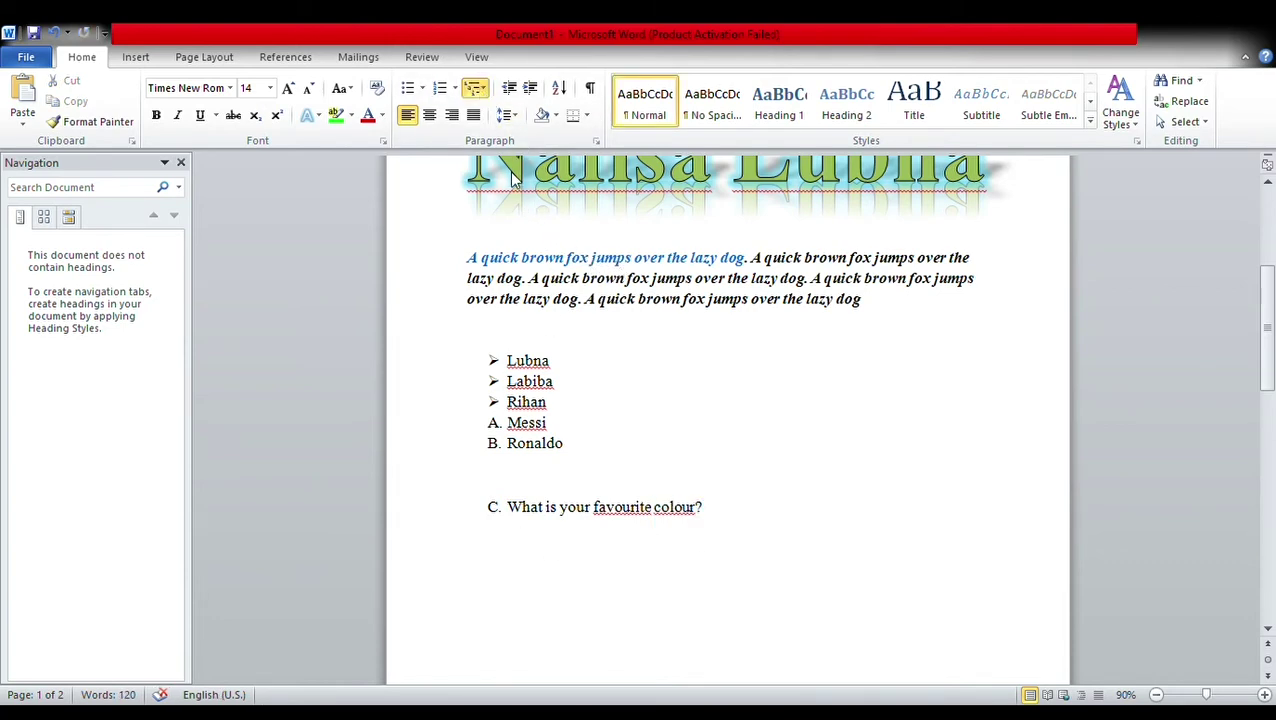
text(D.)
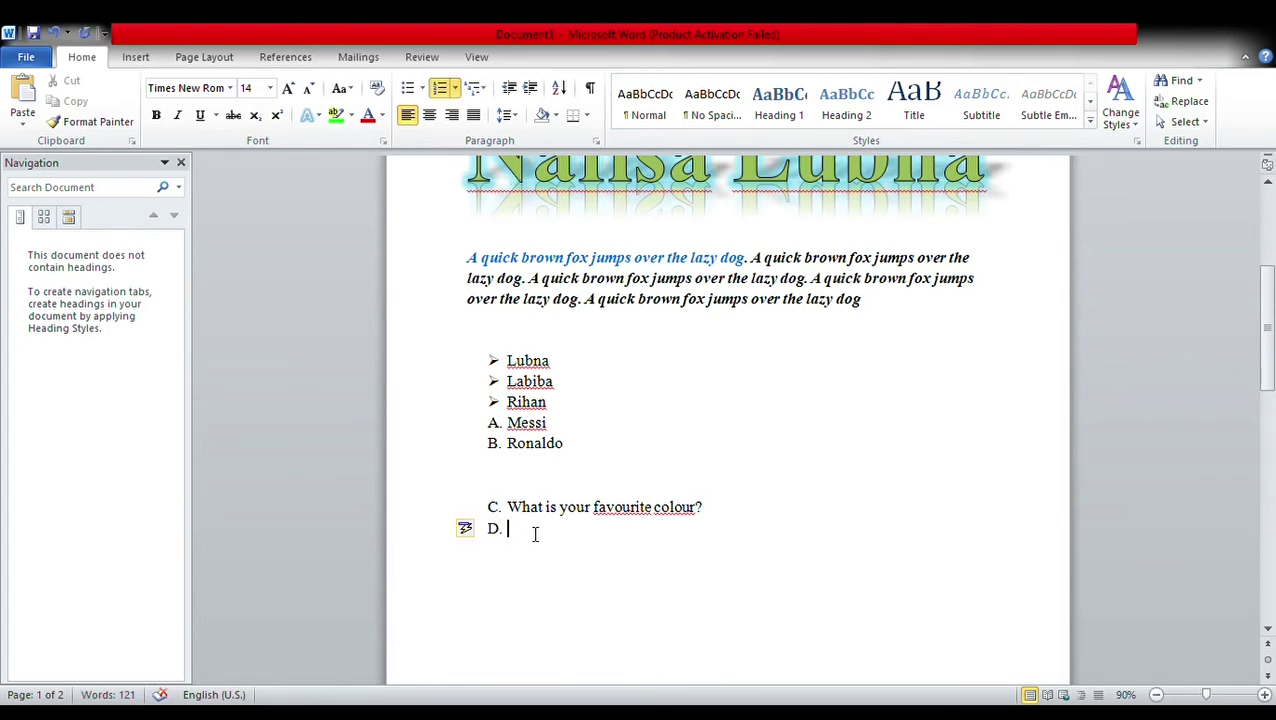
key(ctrl+v)
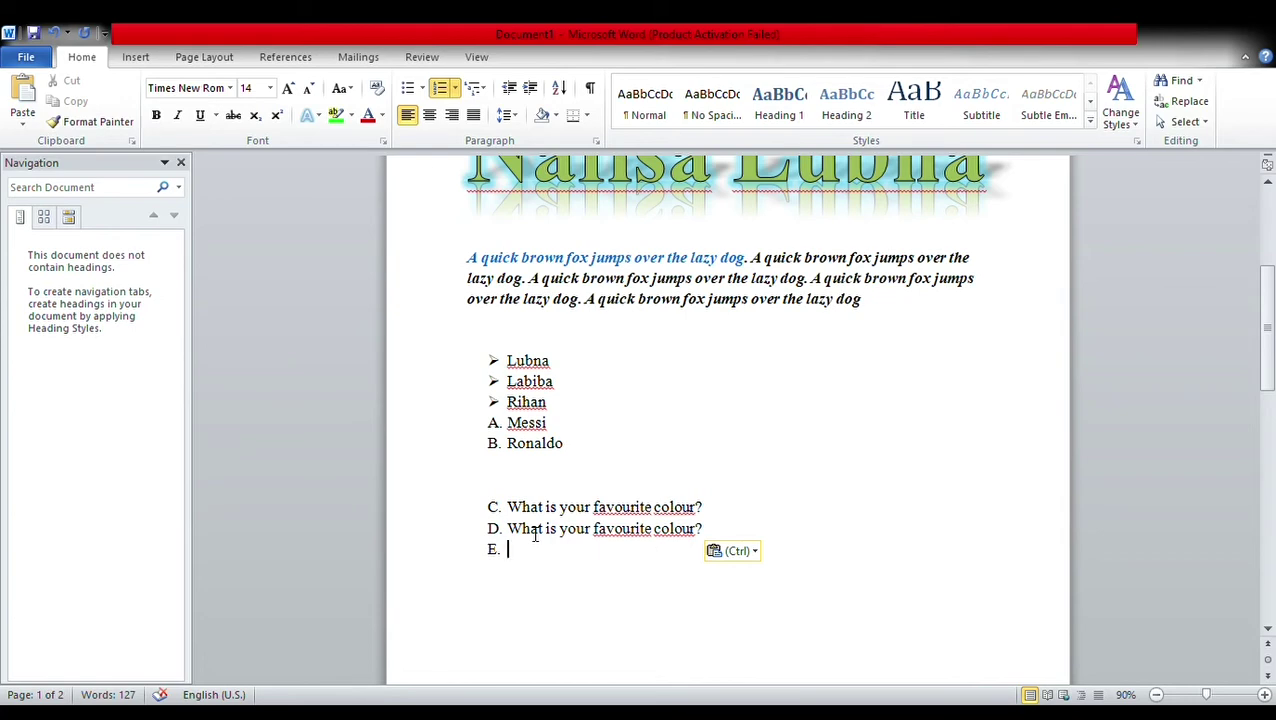
key(ctrl+v)
key(ctrl+v)
key(ctrl+v)
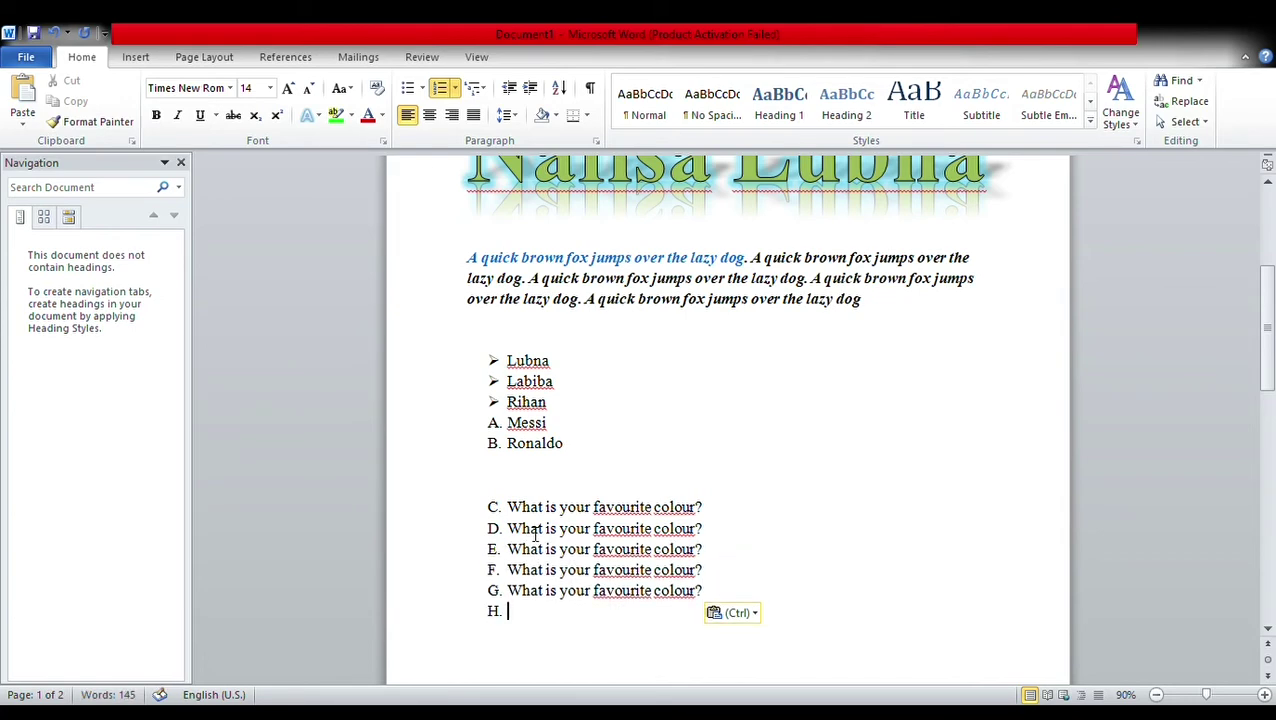
Step: Reapply the A. lettering on the first footballer's line and insert a page break after the list
click(735, 432)
click(440, 88)
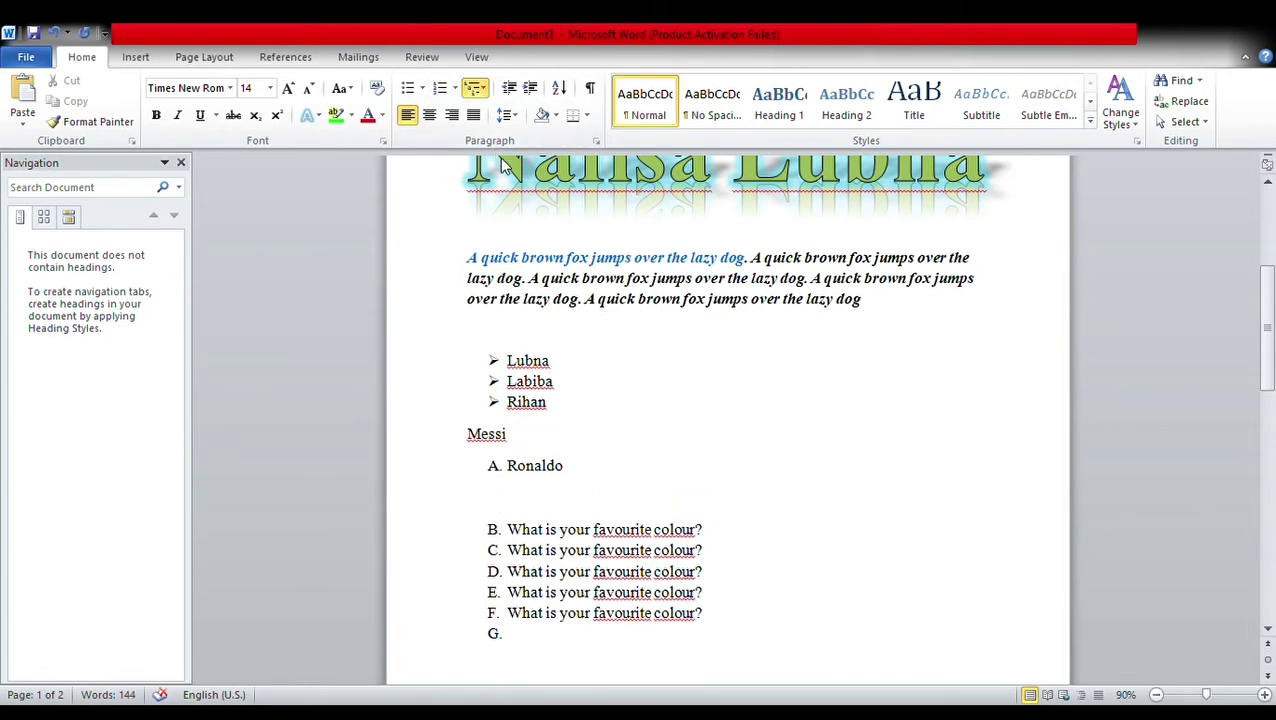
click(440, 88)
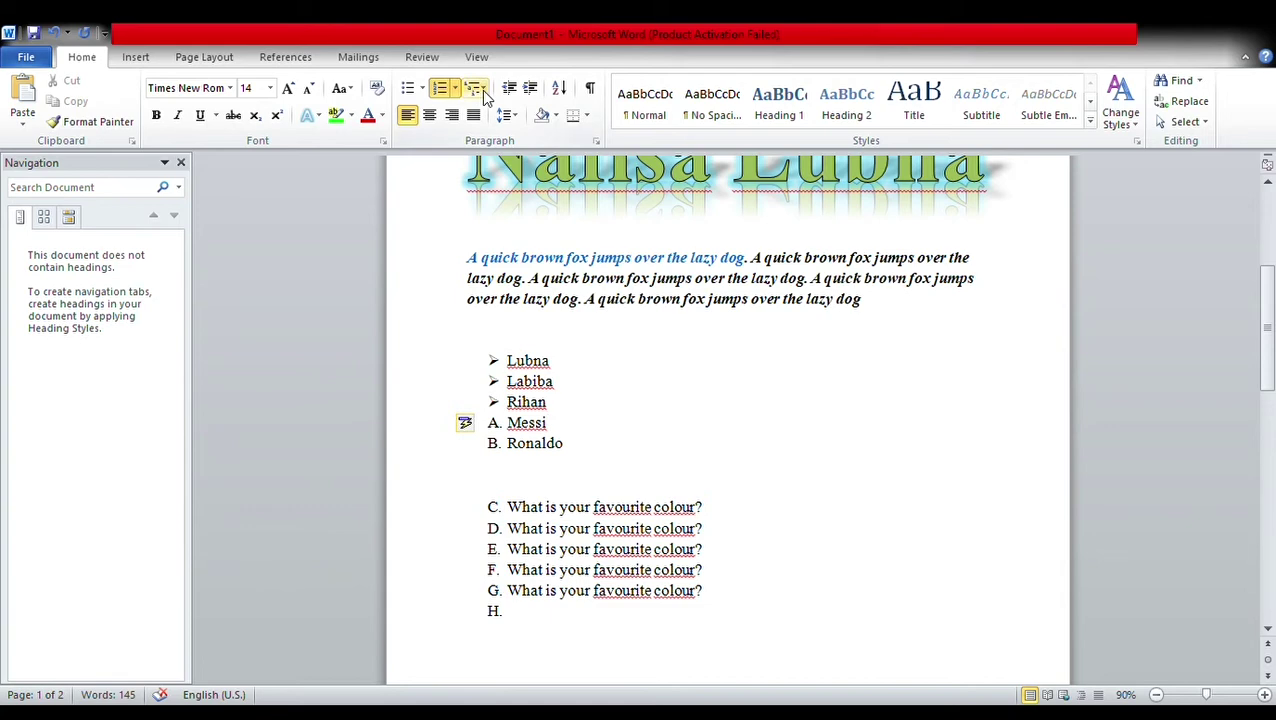
click(767, 425)
click(512, 630)
key(ctrl+Return)
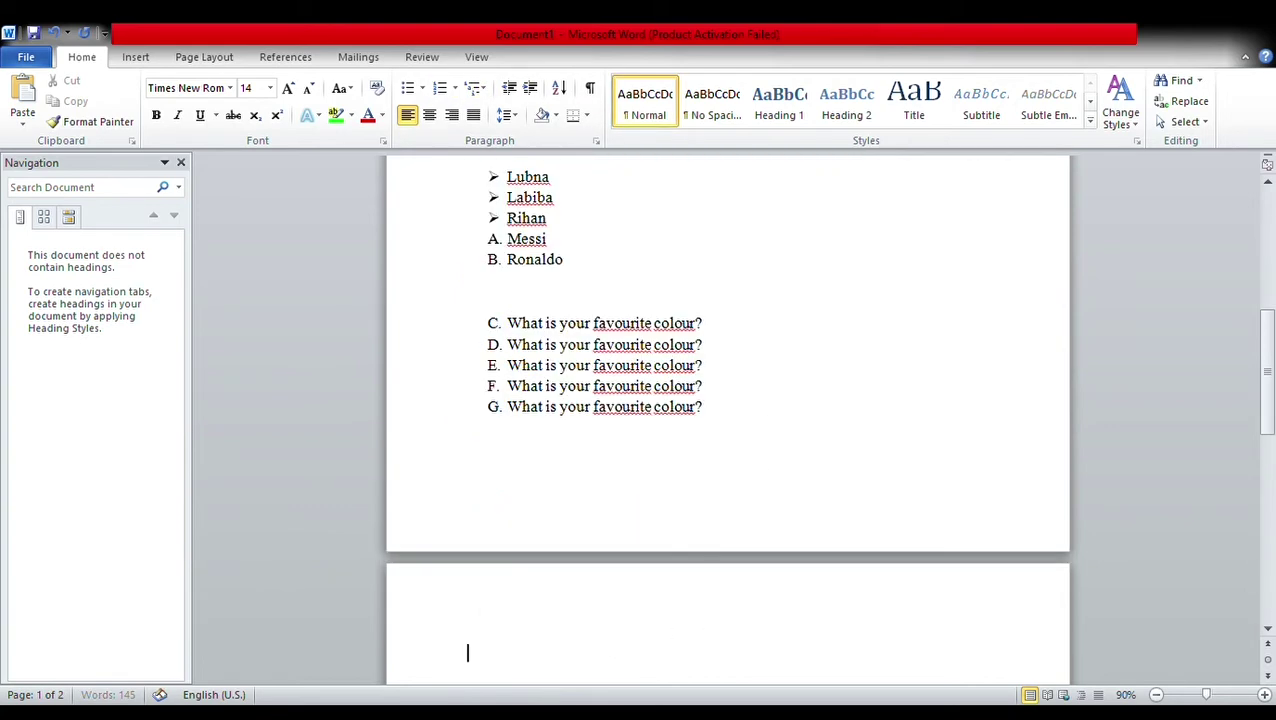
scroll(527, 584, down, 5)
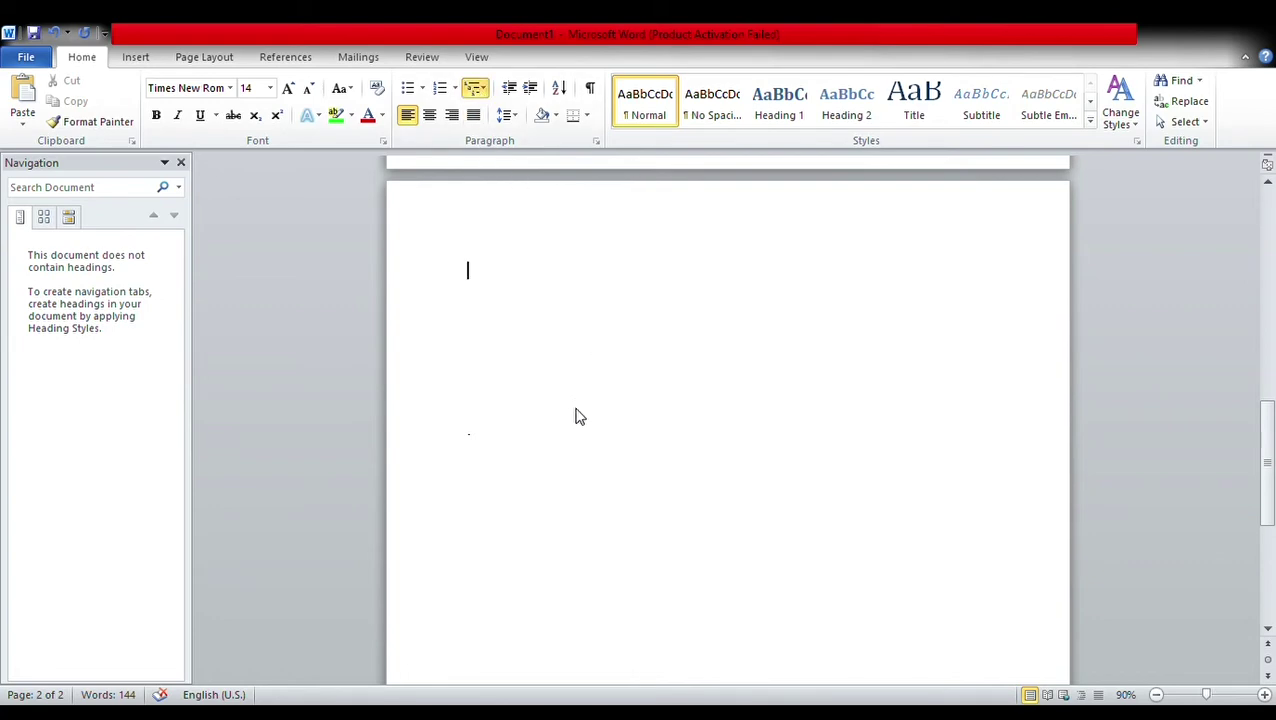
key(ctrl+alt+1)
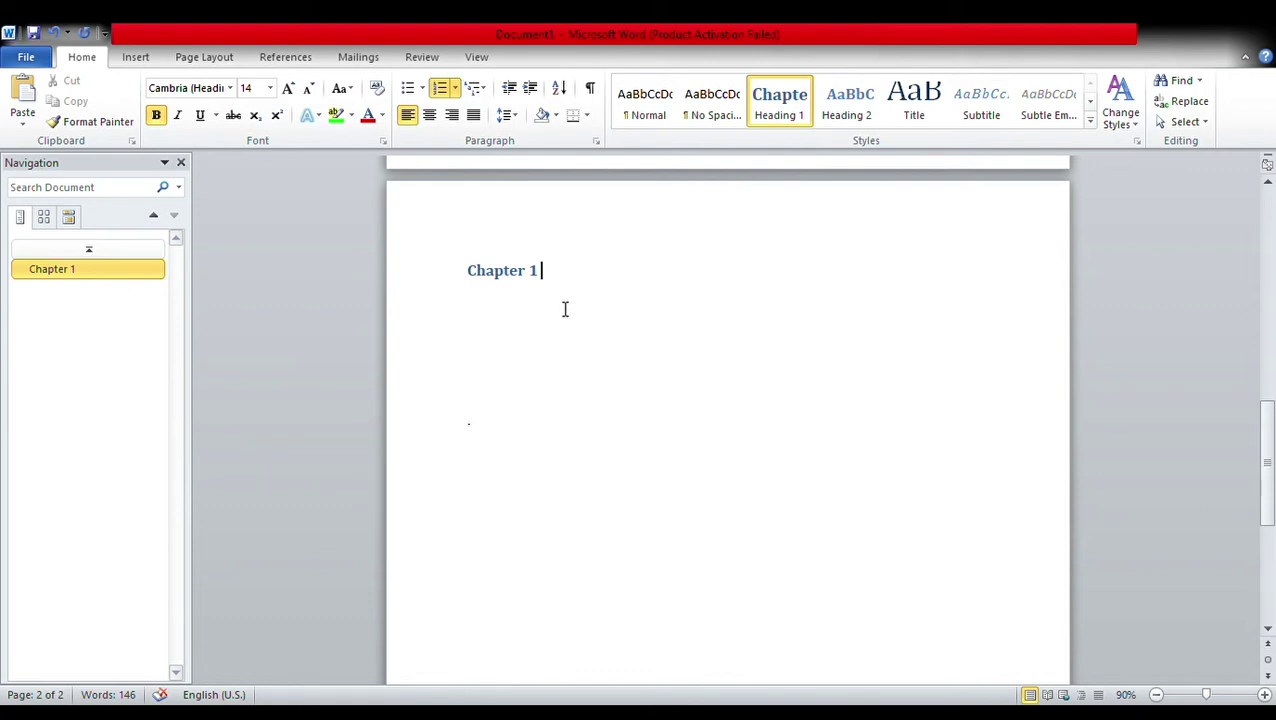
click(483, 93)
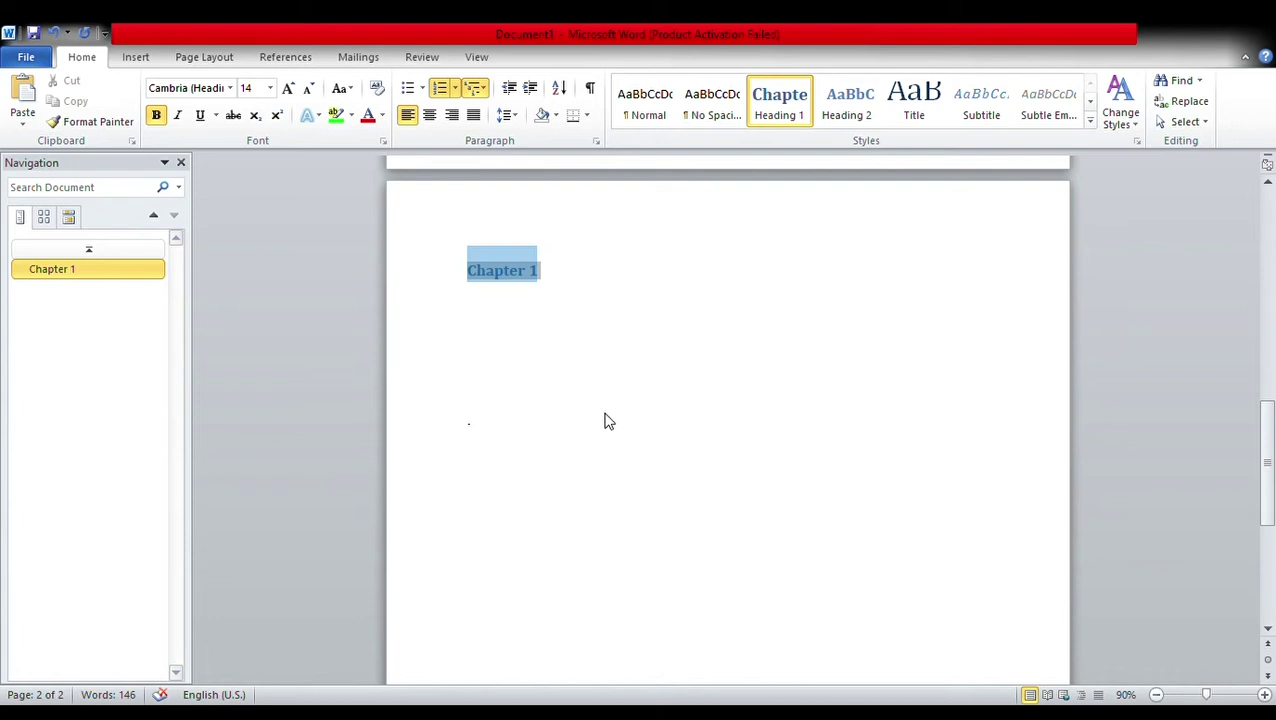
key(Right)
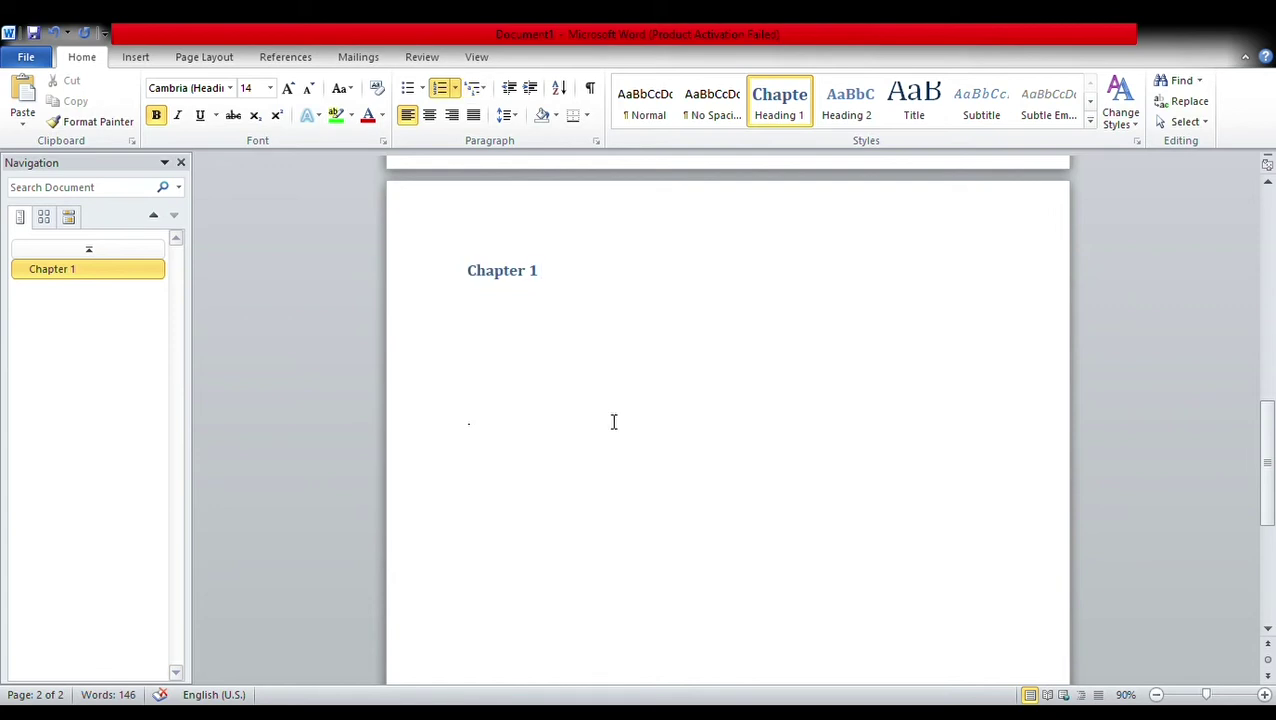
text(Hfuehfuh)
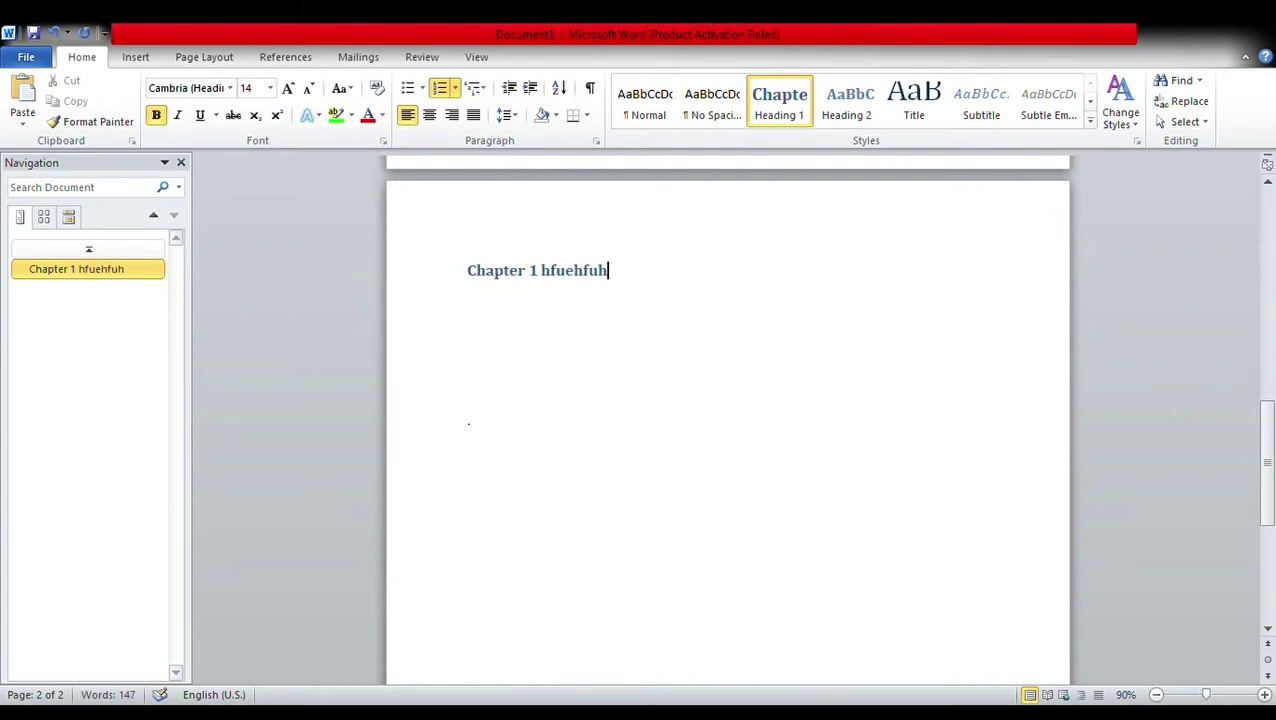
key(Return)
text(huhfue)
key(Return)
key(Return)
key(Return)
key(Return)
key(BackSpace)
key(BackSpace)
key(BackSpace)
key(BackSpace)
key(BackSpace)
key(BackSpace)
key(BackSpace)
key(BackSpace)
key(BackSpace)
key(BackSpace)
key(BackSpace)
key(BackSpace)
key(BackSpace)
key(BackSpace)
key(BackSpace)
key(BackSpace)
key(BackSpace)
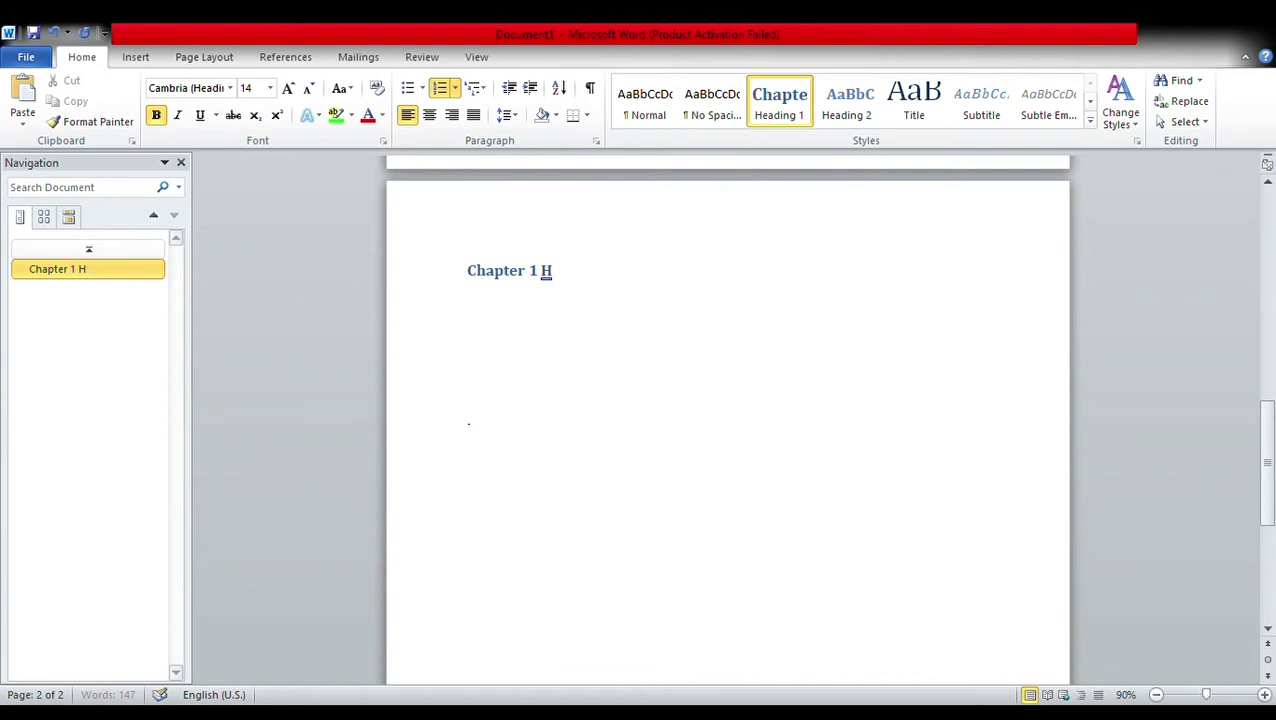
key(BackSpace)
key(BackSpace)
key(BackSpace)
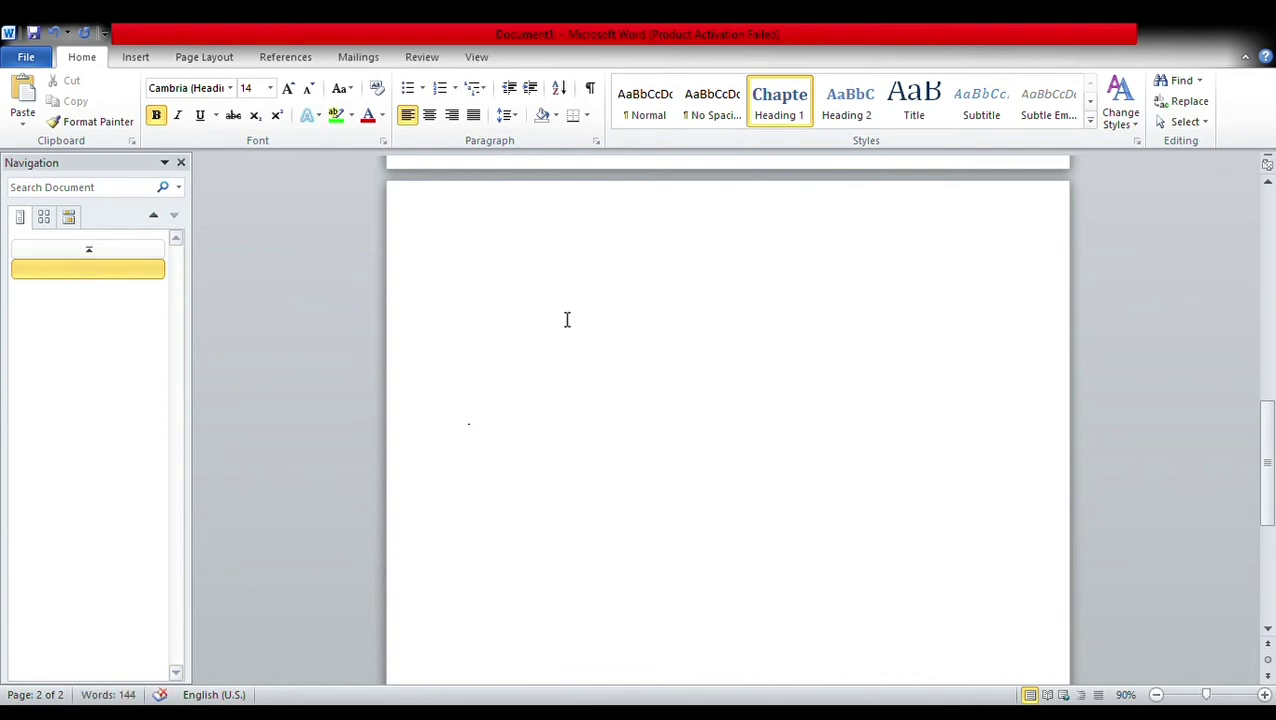
scroll(572, 324, up, 3)
scroll(580, 331, up, 4)
scroll(580, 331, up, 1)
scroll(580, 331, up, 3)
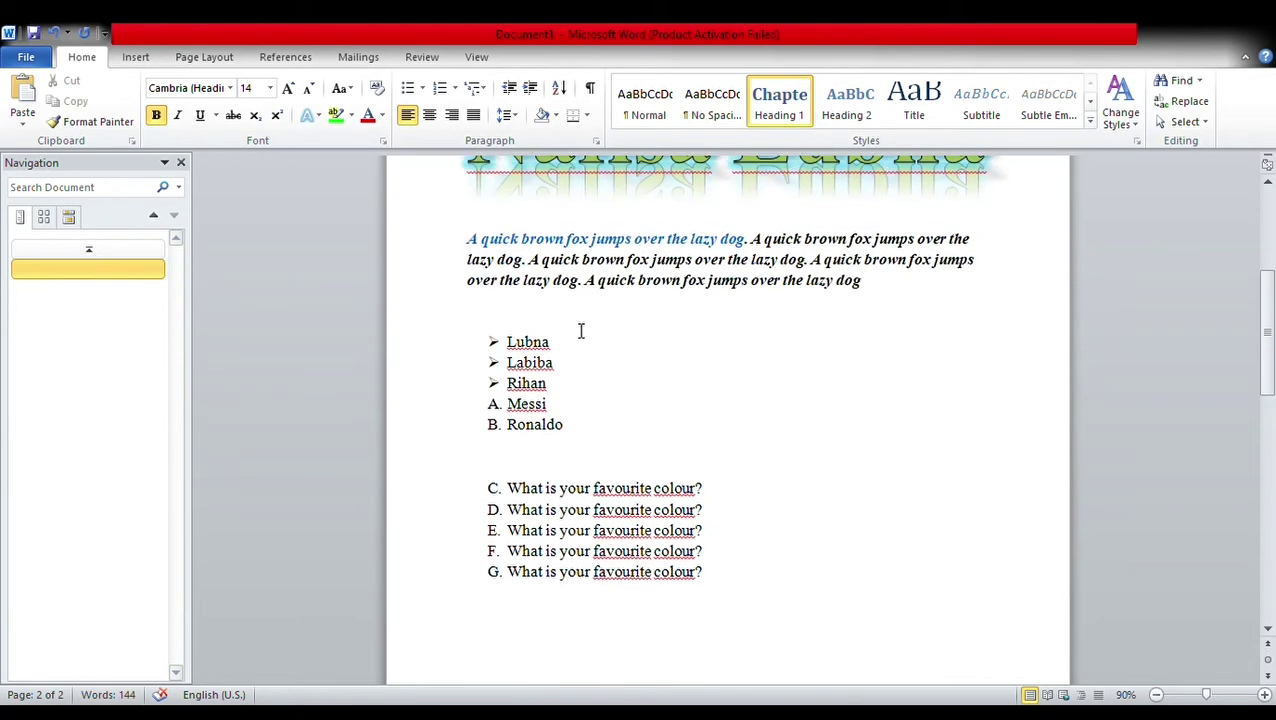
scroll(580, 331, up, 1)
click(474, 304)
drag(498, 312, 875, 354)
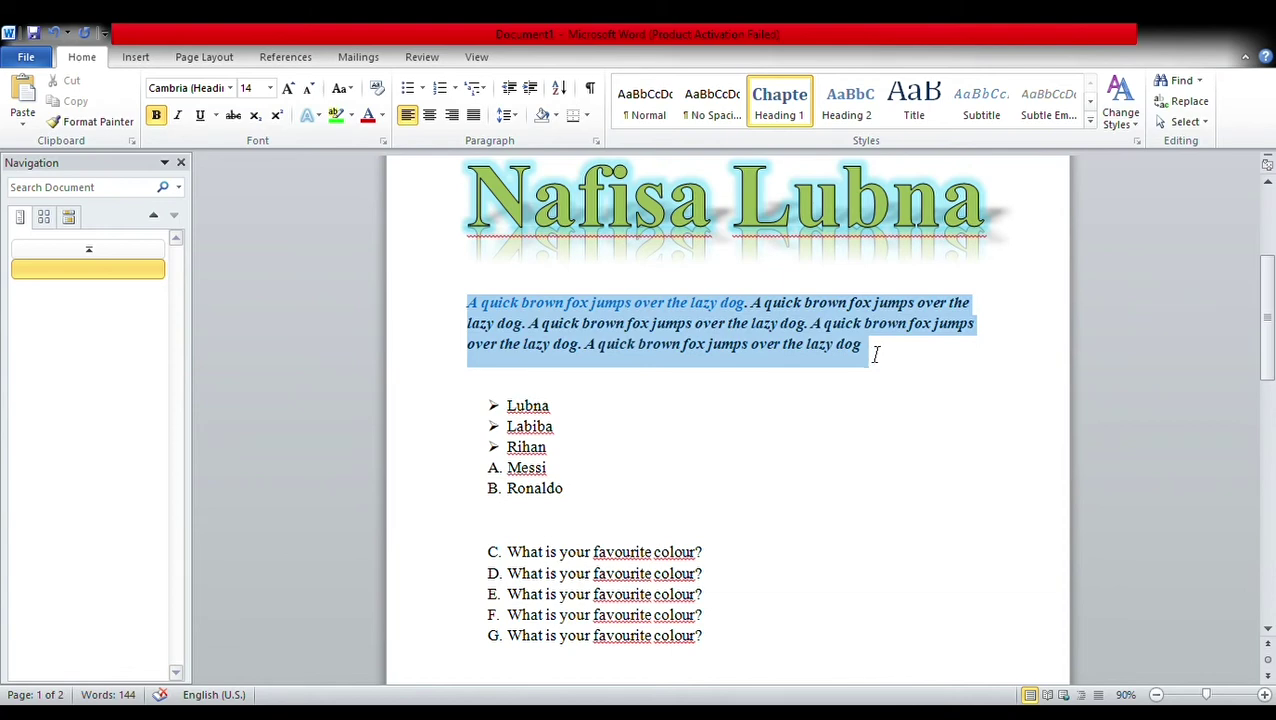
click(430, 117)
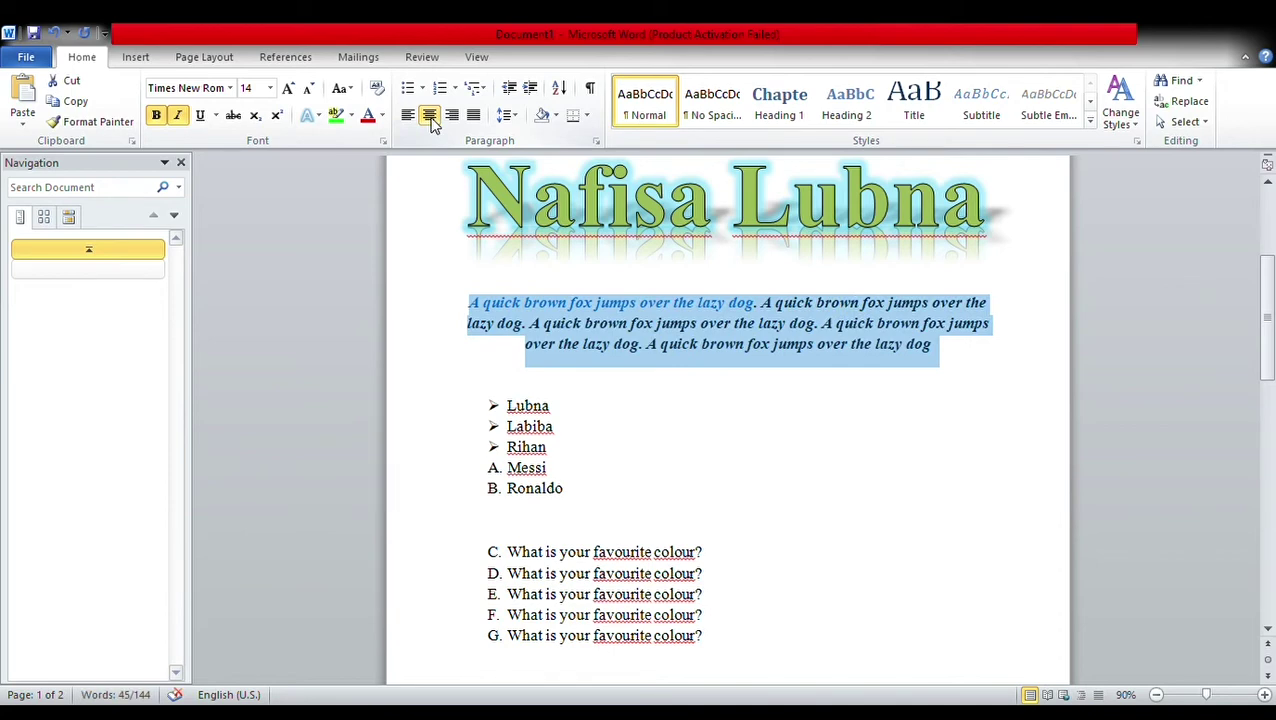
click(451, 116)
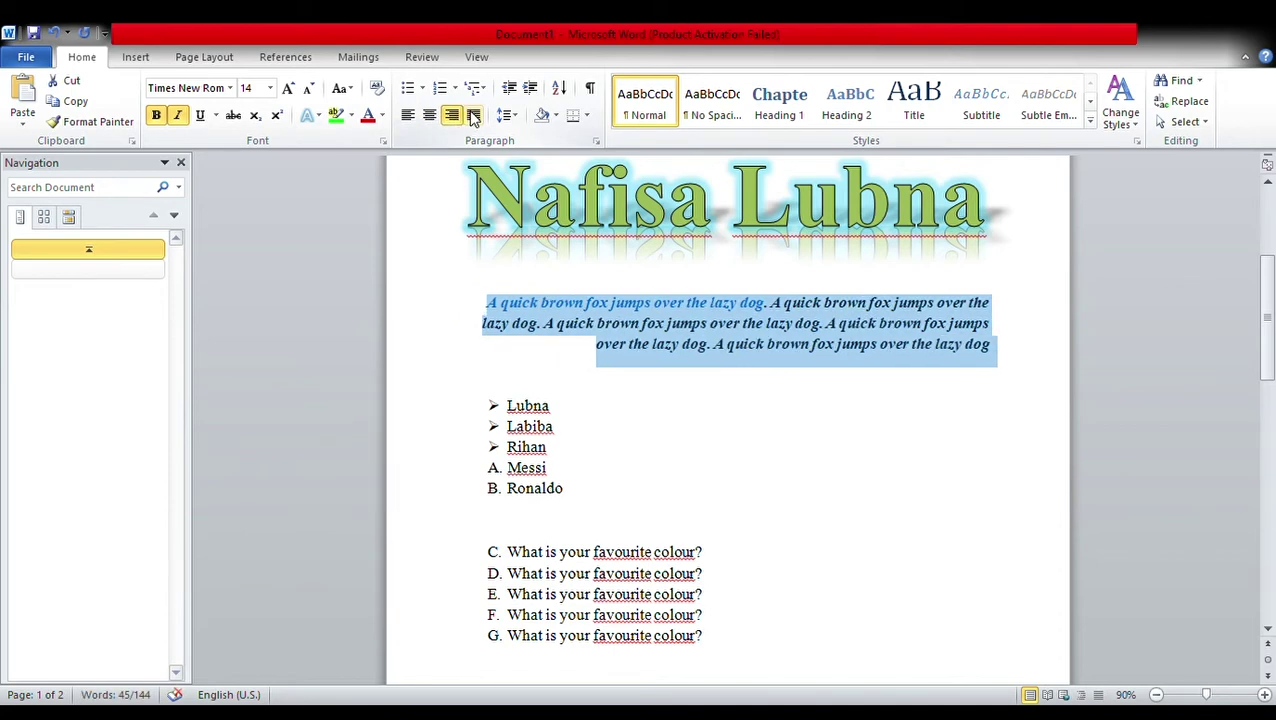
click(474, 116)
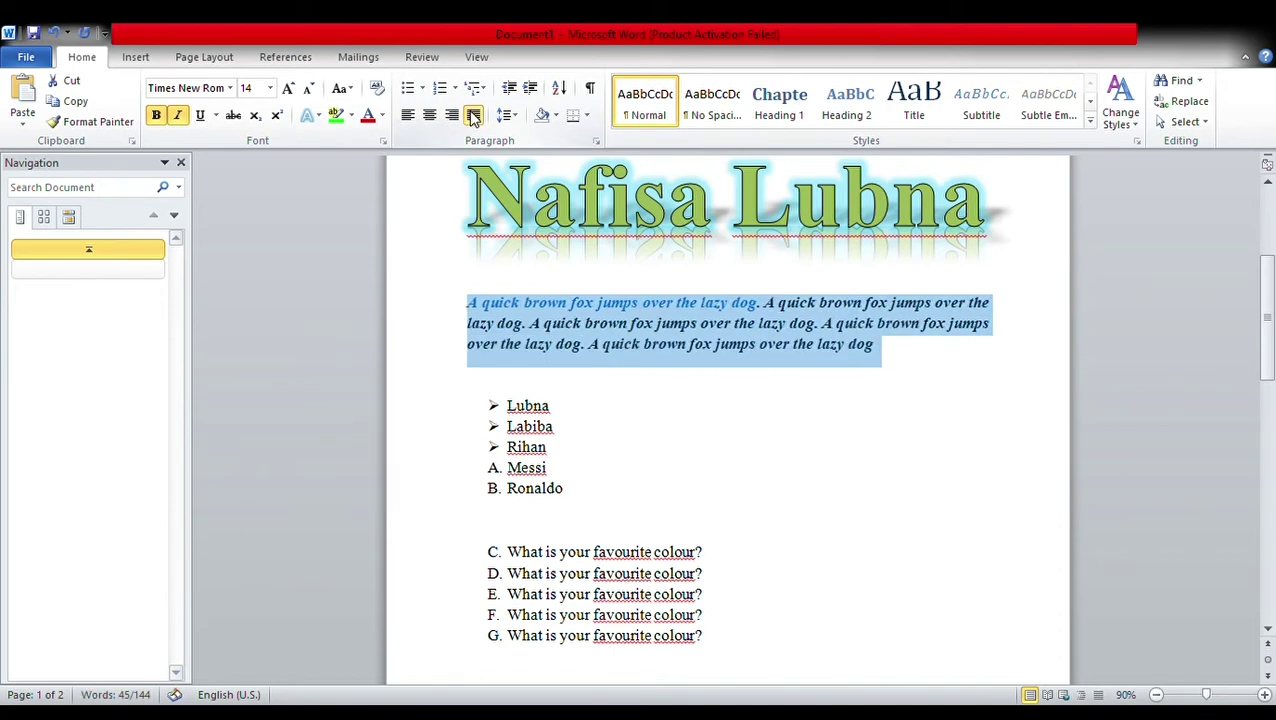
click(409, 116)
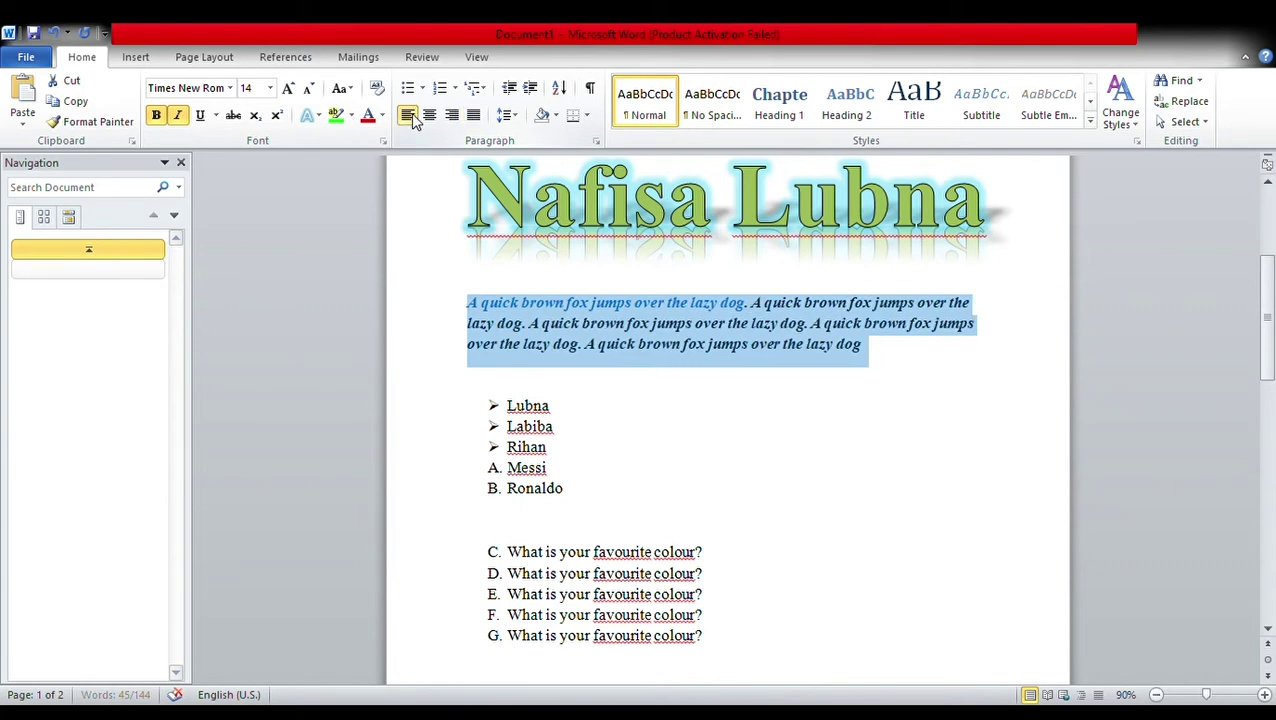
click(636, 328)
click(881, 355)
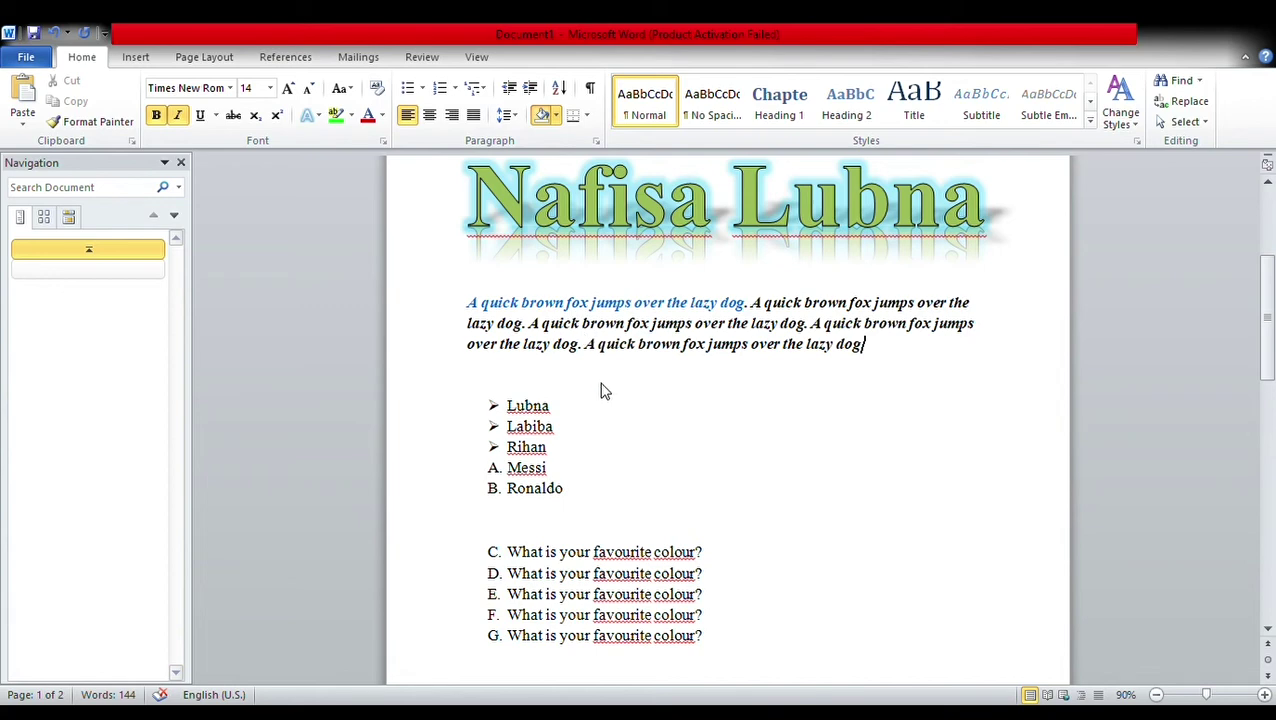
Step: Apply dark navy paragraph shading to the italic fox paragraph
triple_click(738, 323)
click(558, 120)
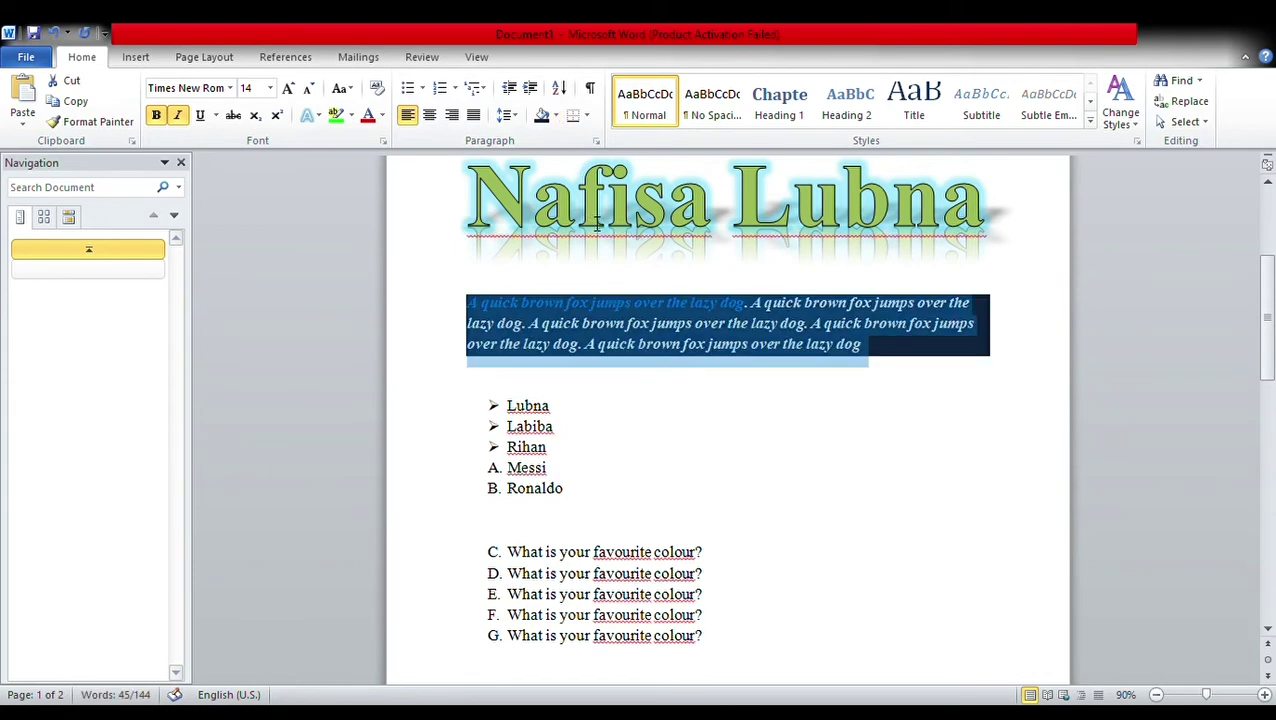
click(919, 336)
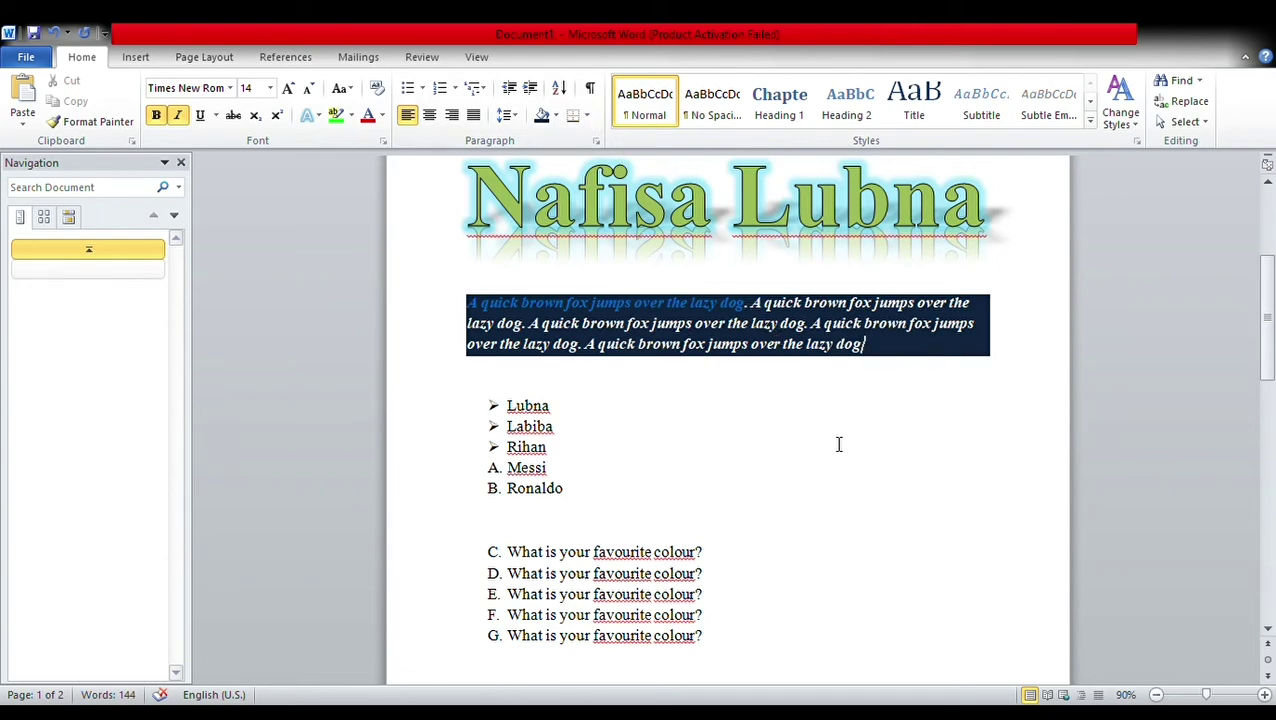
scroll(839, 444, down, 4)
scroll(839, 444, down, 6)
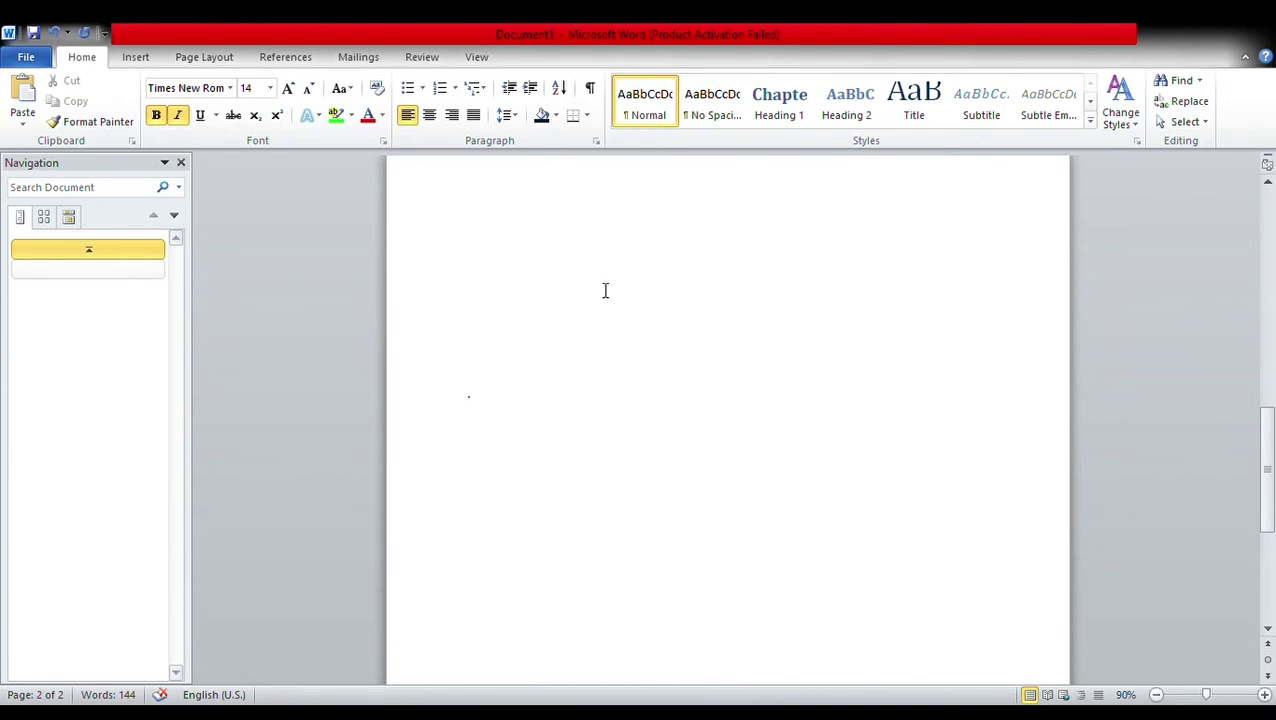
Step: Set page 2's first line to justified alignment in the Normal style
scroll(605, 290, up, 1)
key(ctrl+v)
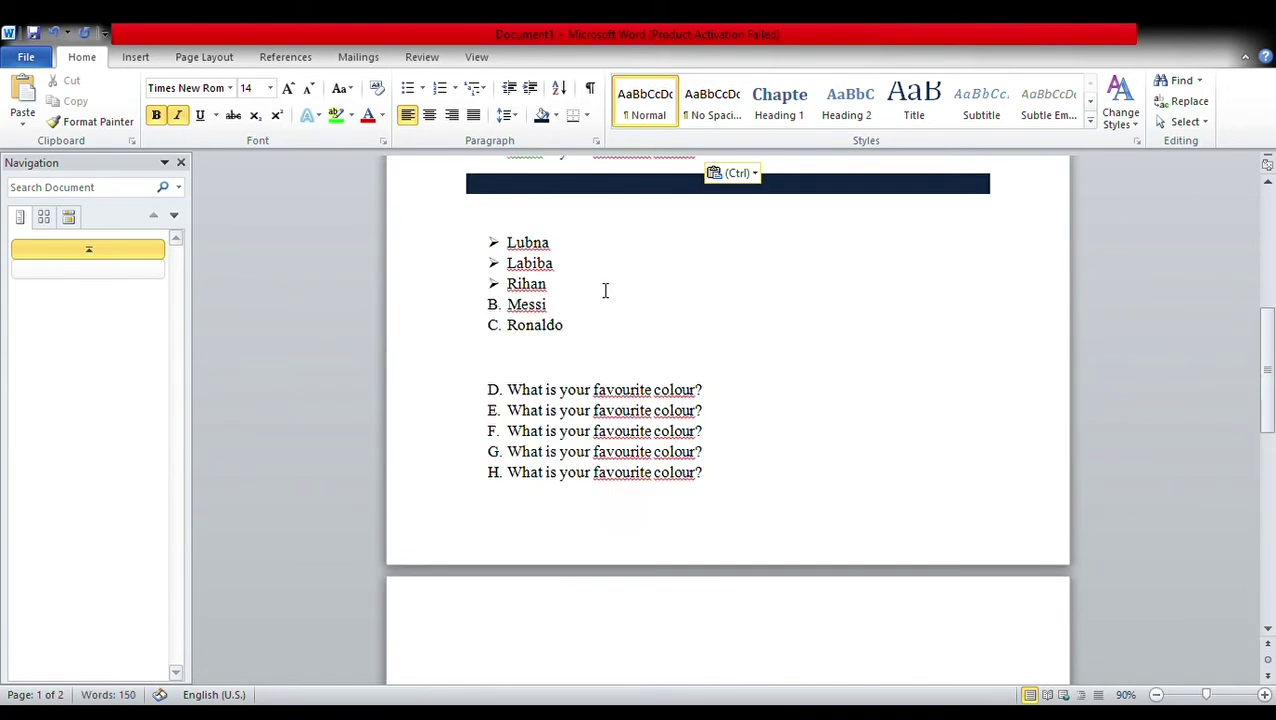
scroll(712, 490, down, 5)
scroll(712, 490, up, 3)
scroll(712, 490, up, 8)
scroll(712, 490, down, 5)
scroll(712, 490, down, 10)
scroll(712, 490, up, 2)
scroll(712, 490, up, 1)
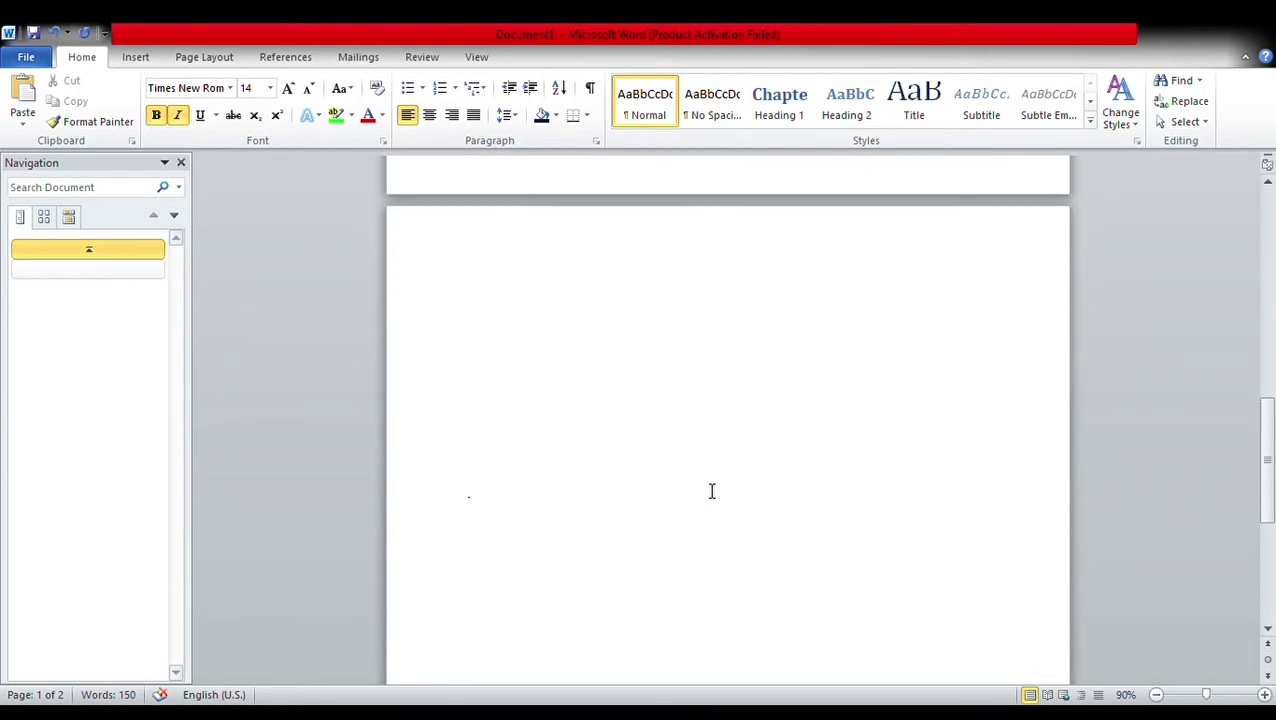
scroll(690, 440, up, 1)
click(660, 401)
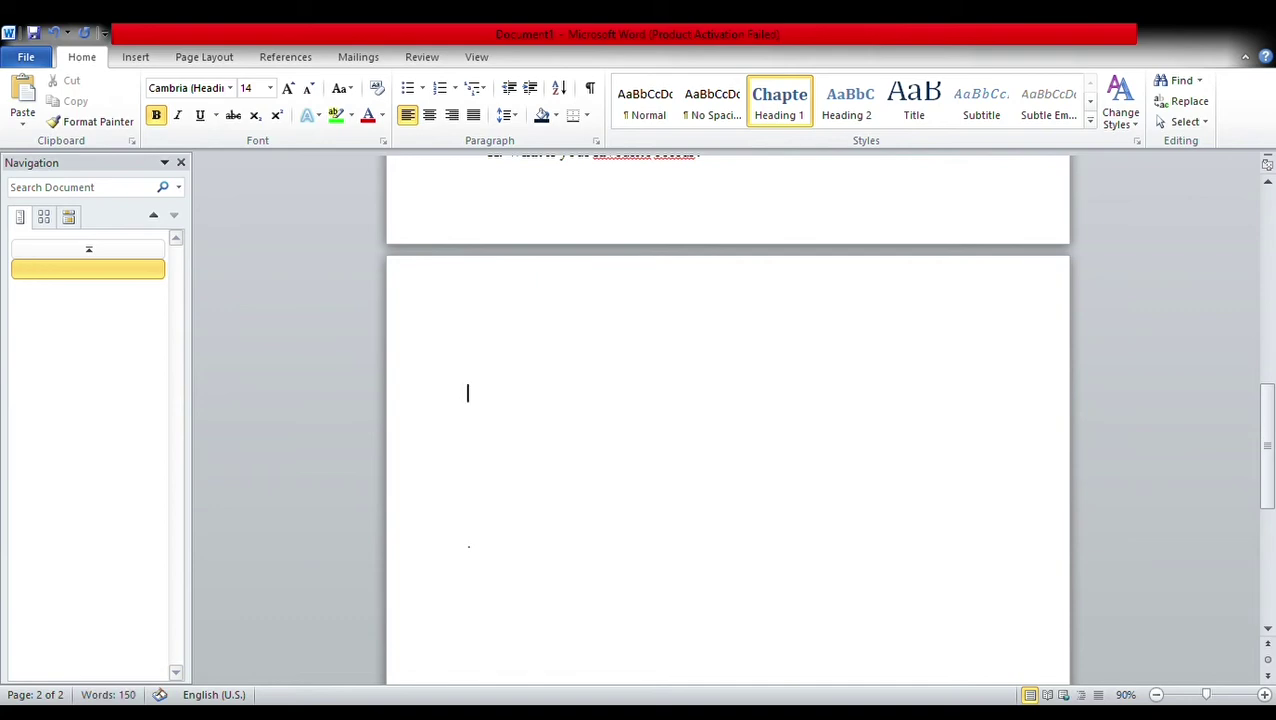
click(473, 115)
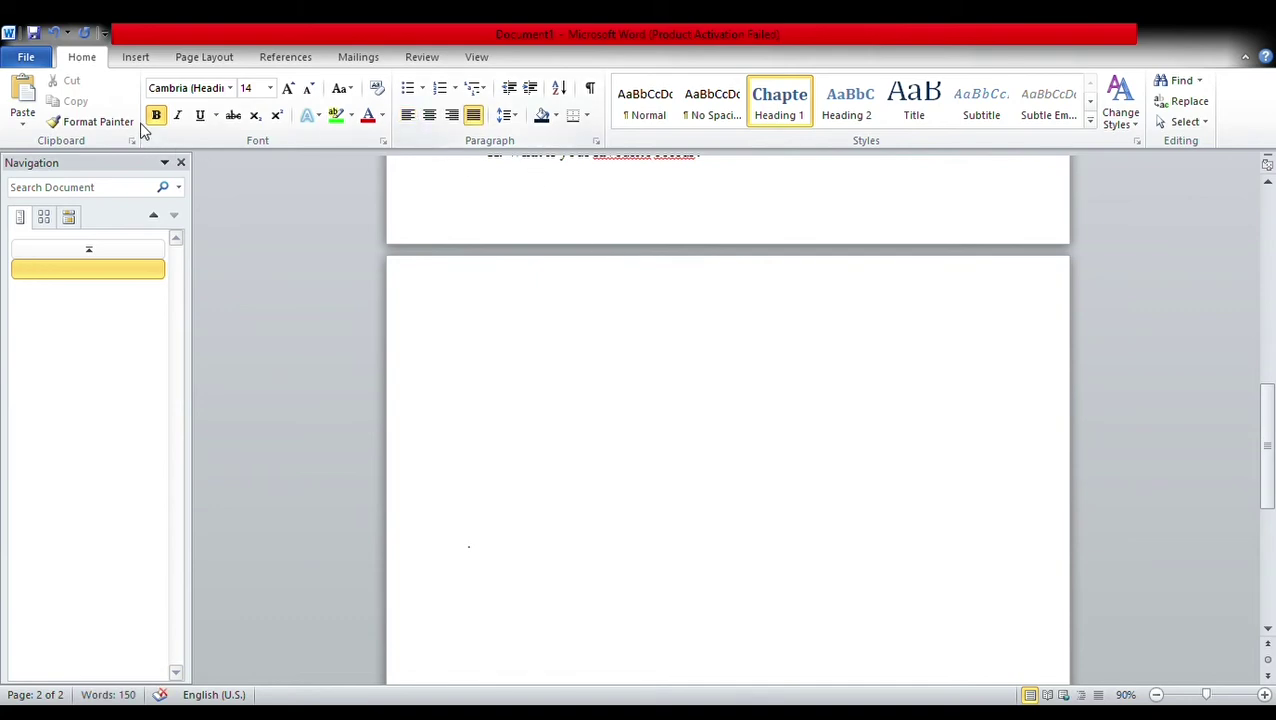
click(642, 105)
Step: Type 'A quick brown fox jumps over the lazy dog.' on page 2's first line
click(487, 371)
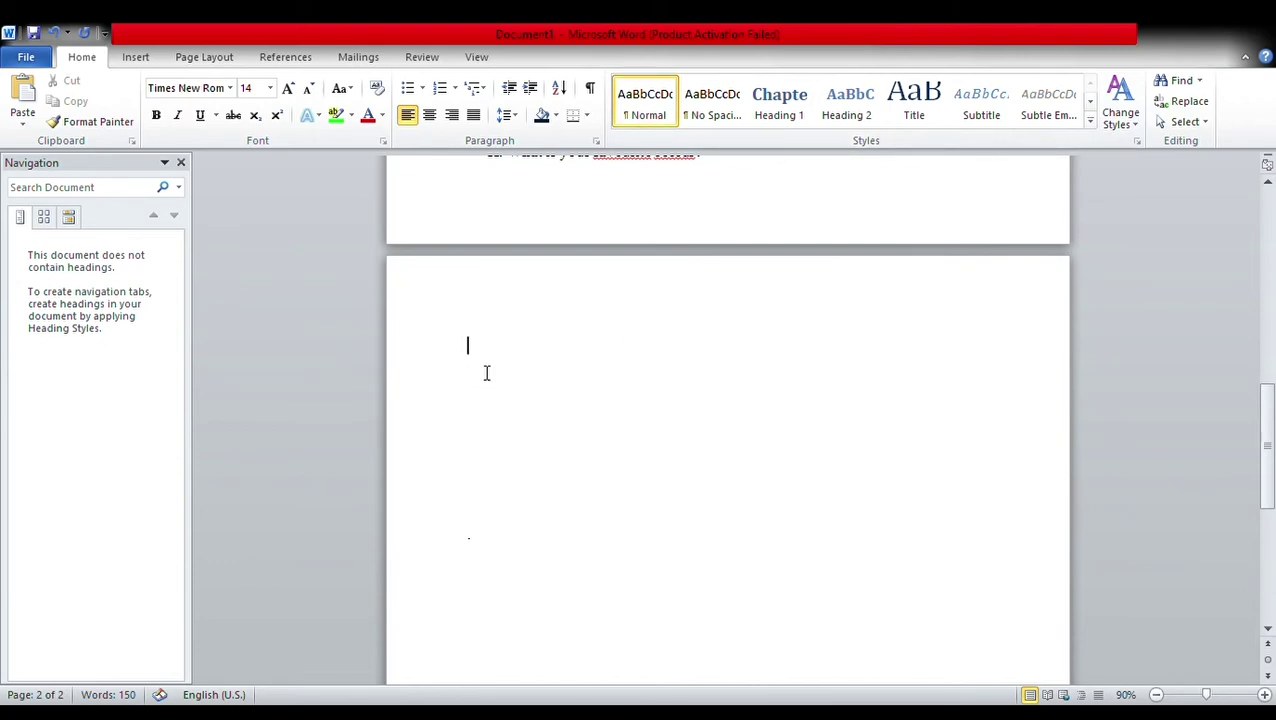
text(Aquic)
text(k)
key(BackSpace)
key(BackSpace)
key(BackSpace)
key(BackSpace)
key(BackSpace)
text(quick brown fox jumps over the lazy dog.)
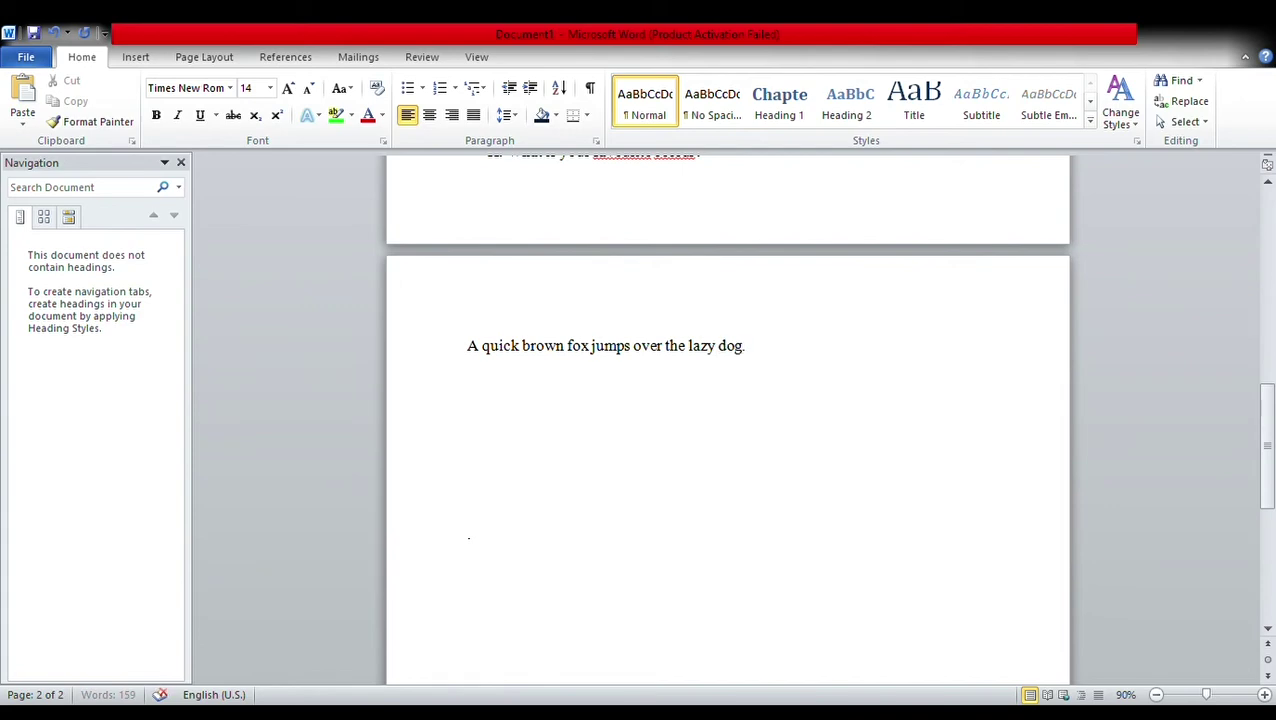
Step: Paste copies of the fox sentence after the original to start one paragraph
triple_click(605, 348)
key(ctrl+c)
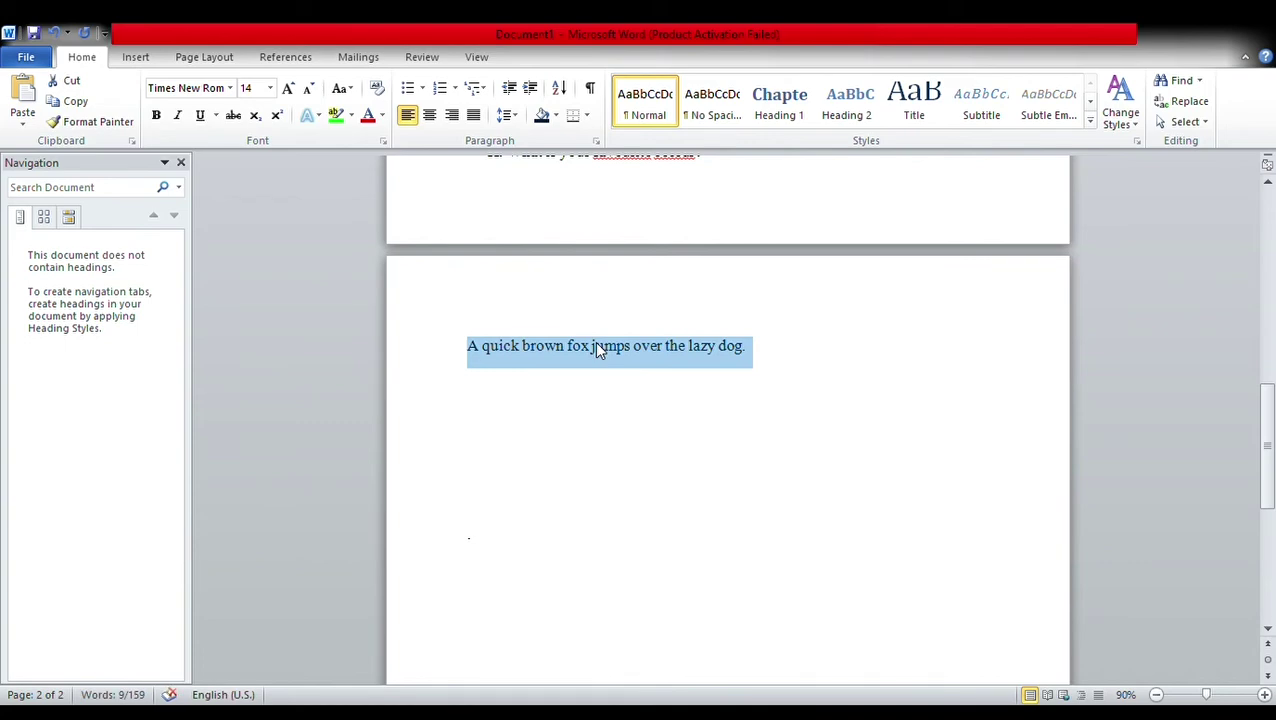
click(763, 347)
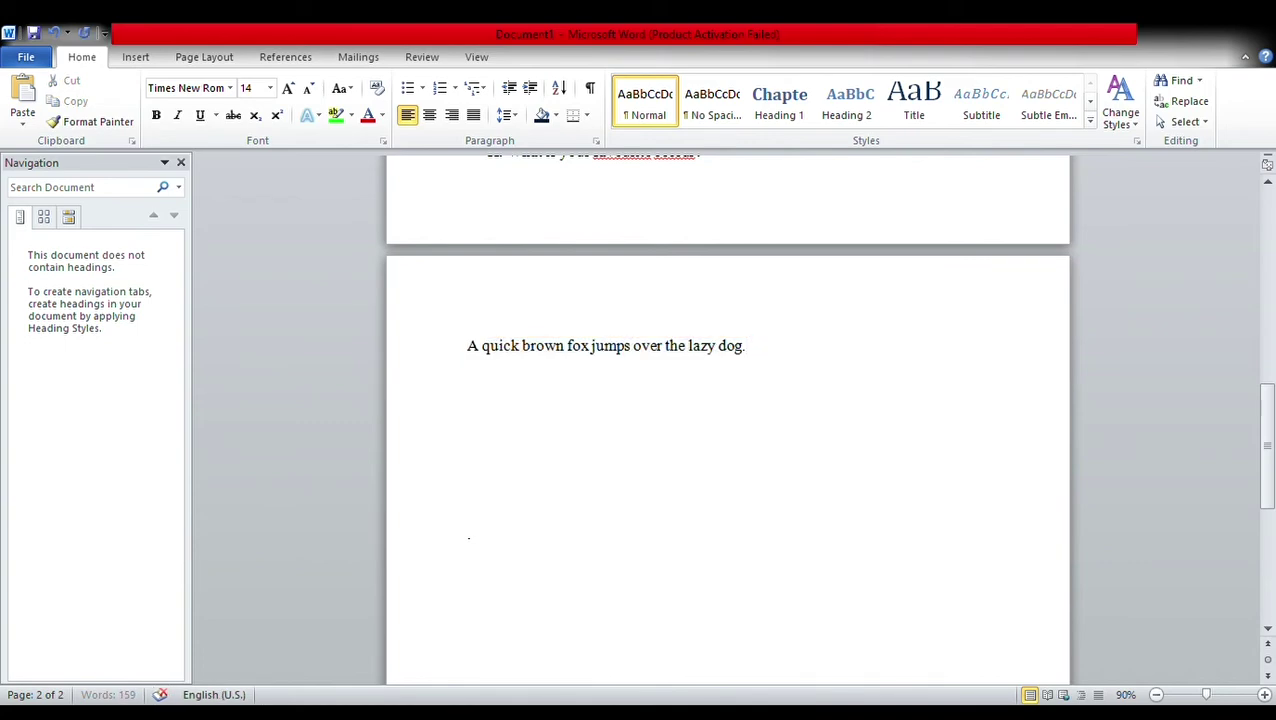
key(ctrl+v)
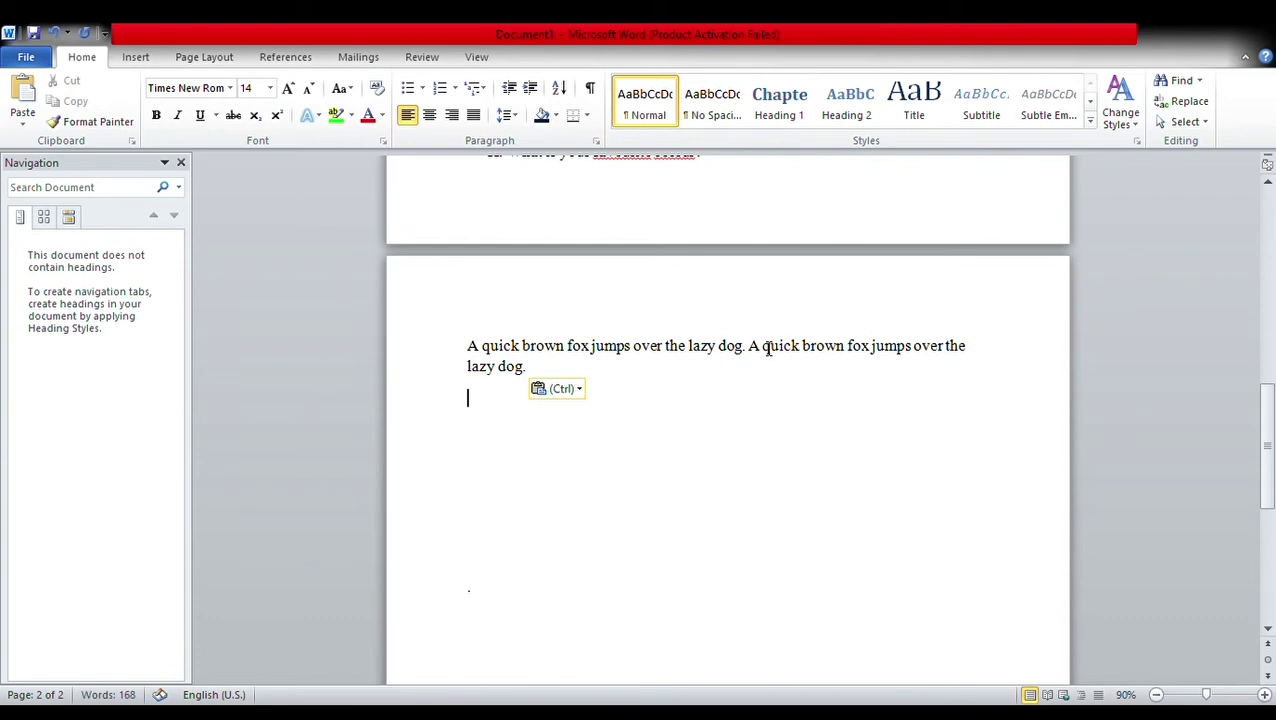
click(668, 370)
key(ctrl+v)
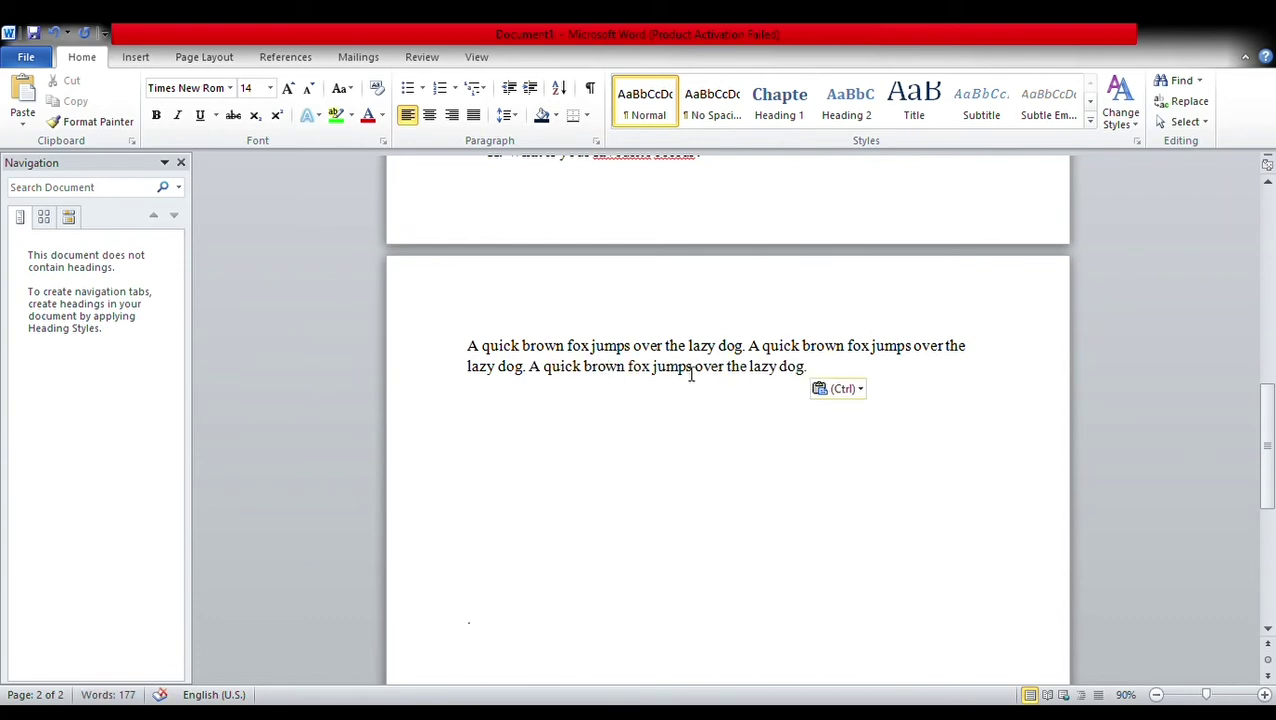
click(861, 368)
key(ctrl+v)
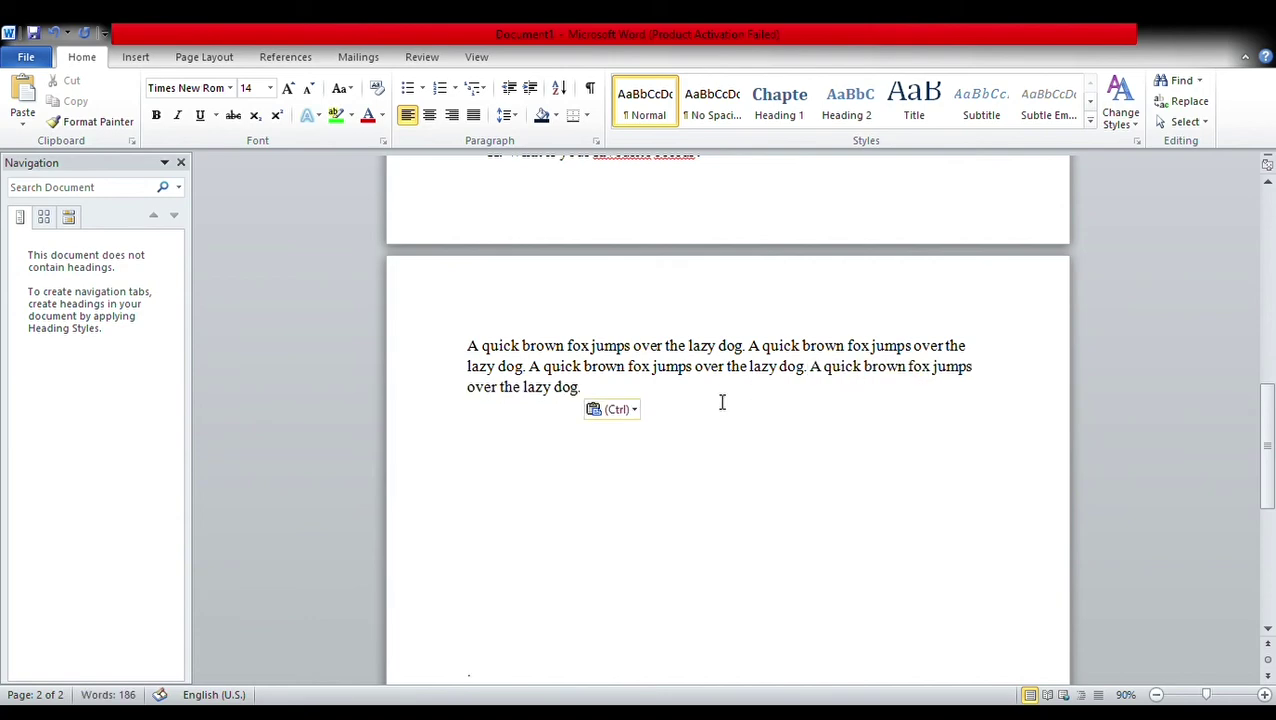
Step: Keep appending pasted fox sentences to the same paragraph, removing stray line breaks
key(ctrl+v)
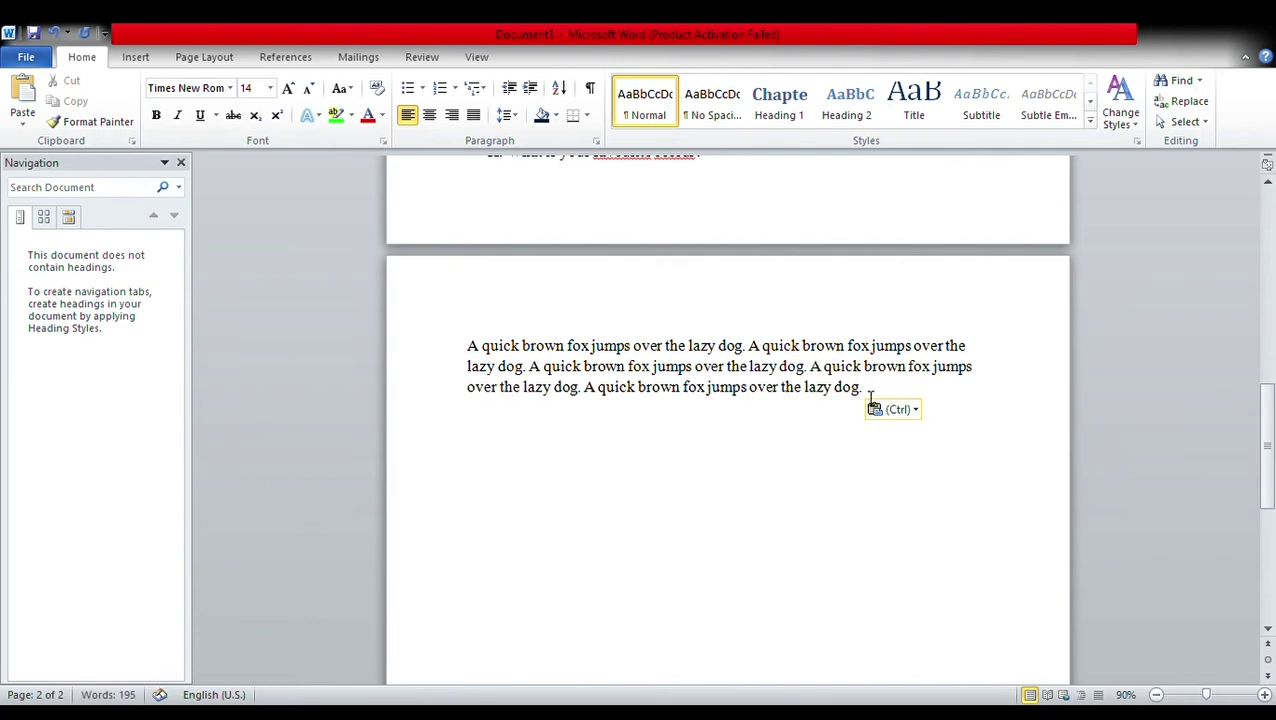
key(ctrl+v)
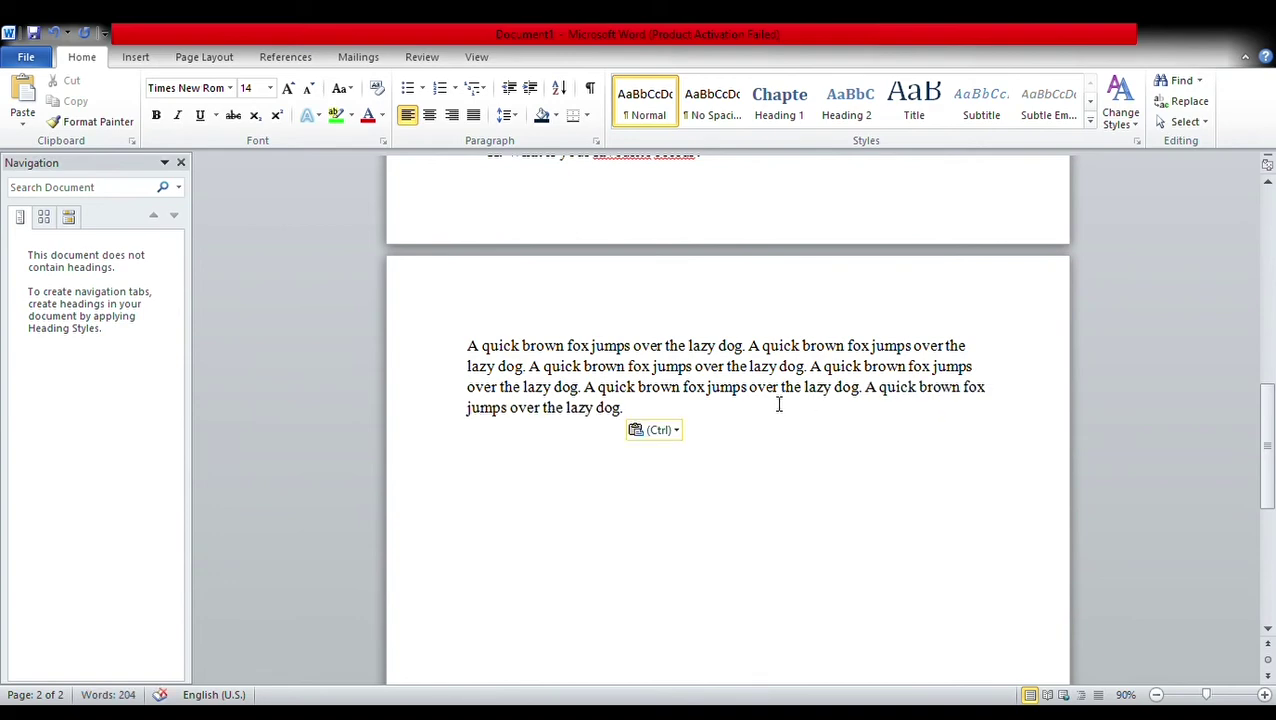
key(ctrl+v)
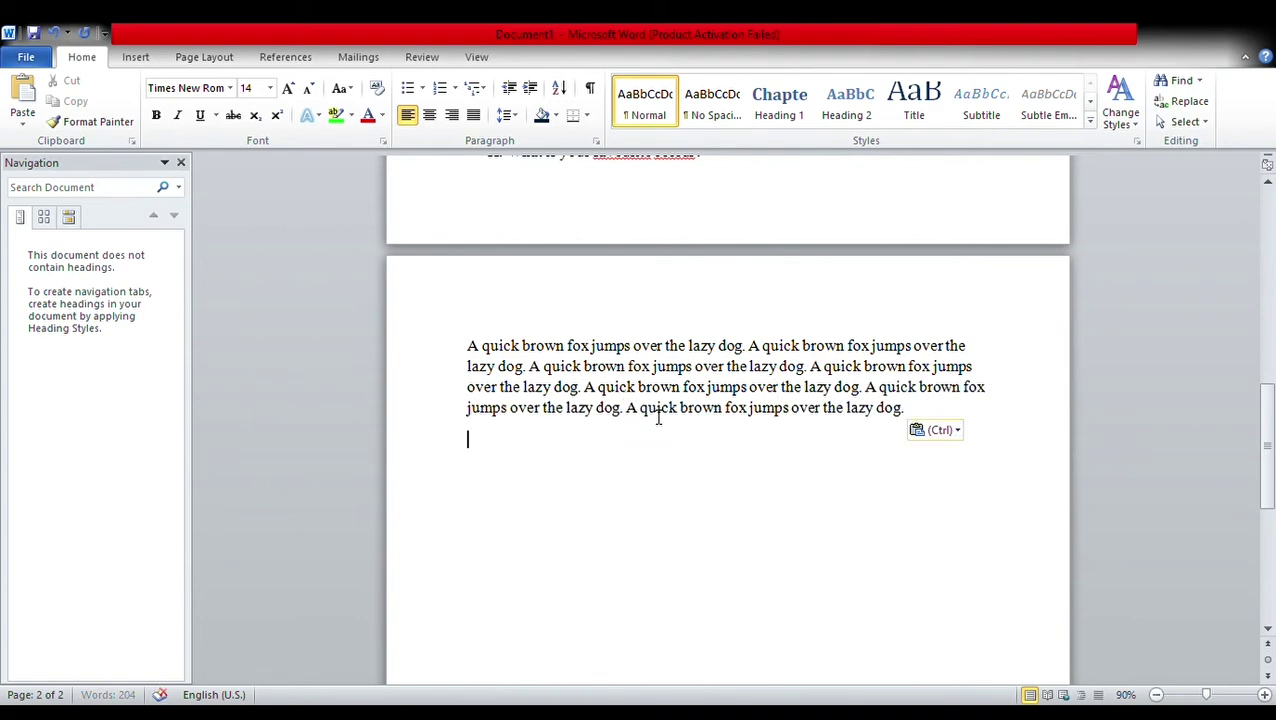
key(ctrl+v)
key(Return)
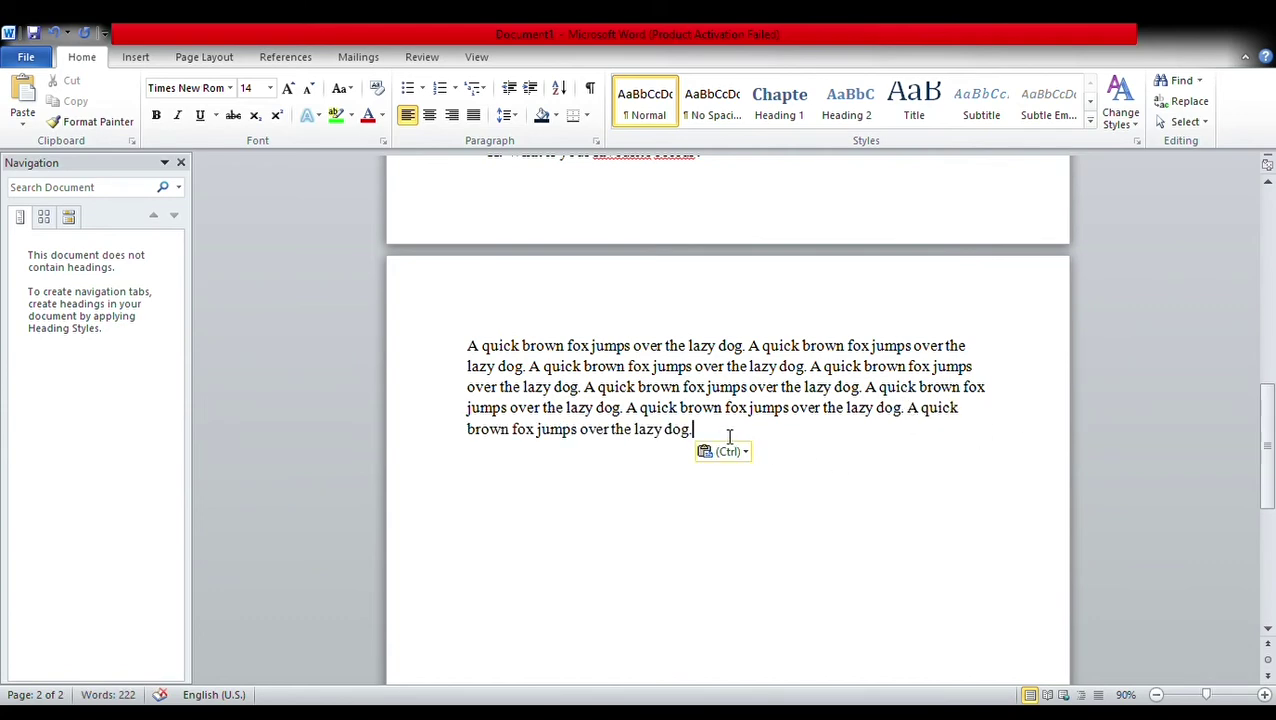
key(ctrl+v)
key(BackSpace)
key(ctrl+v)
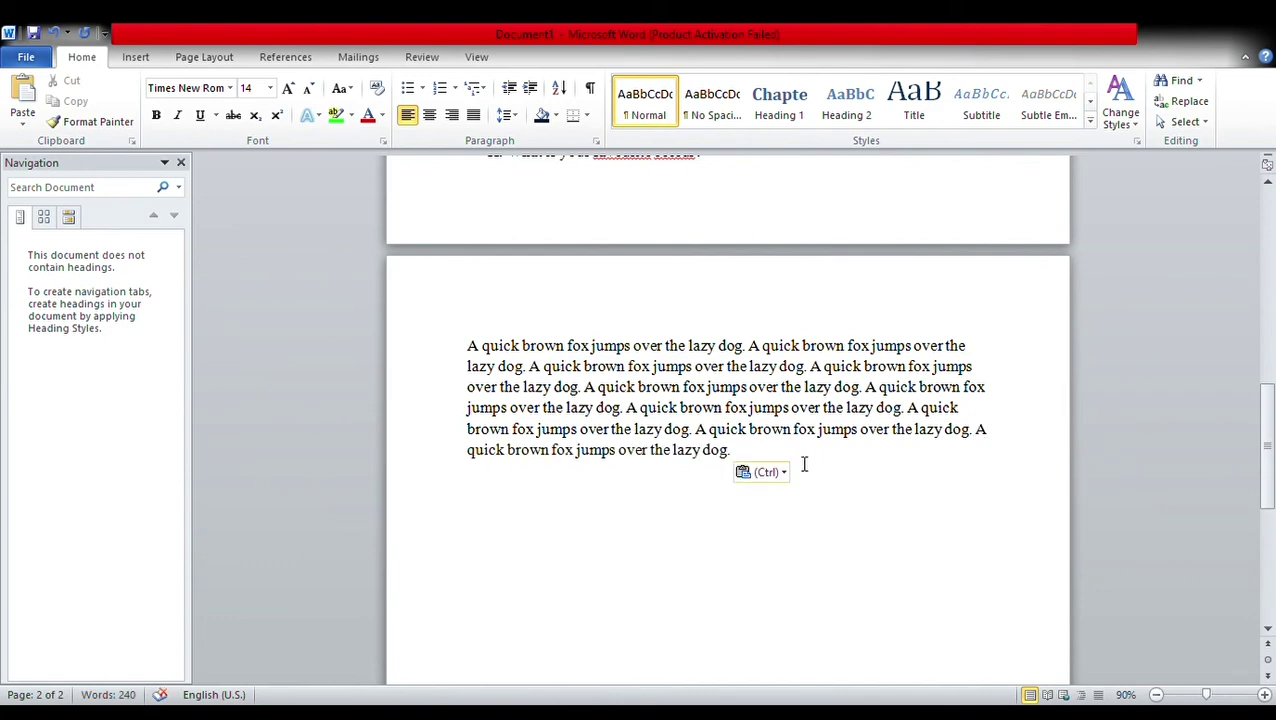
key(ctrl+v)
Step: Paste the final fox sentences so the paragraph repeats it fourteen times, ending 'the lazy dog.'
key(Return)
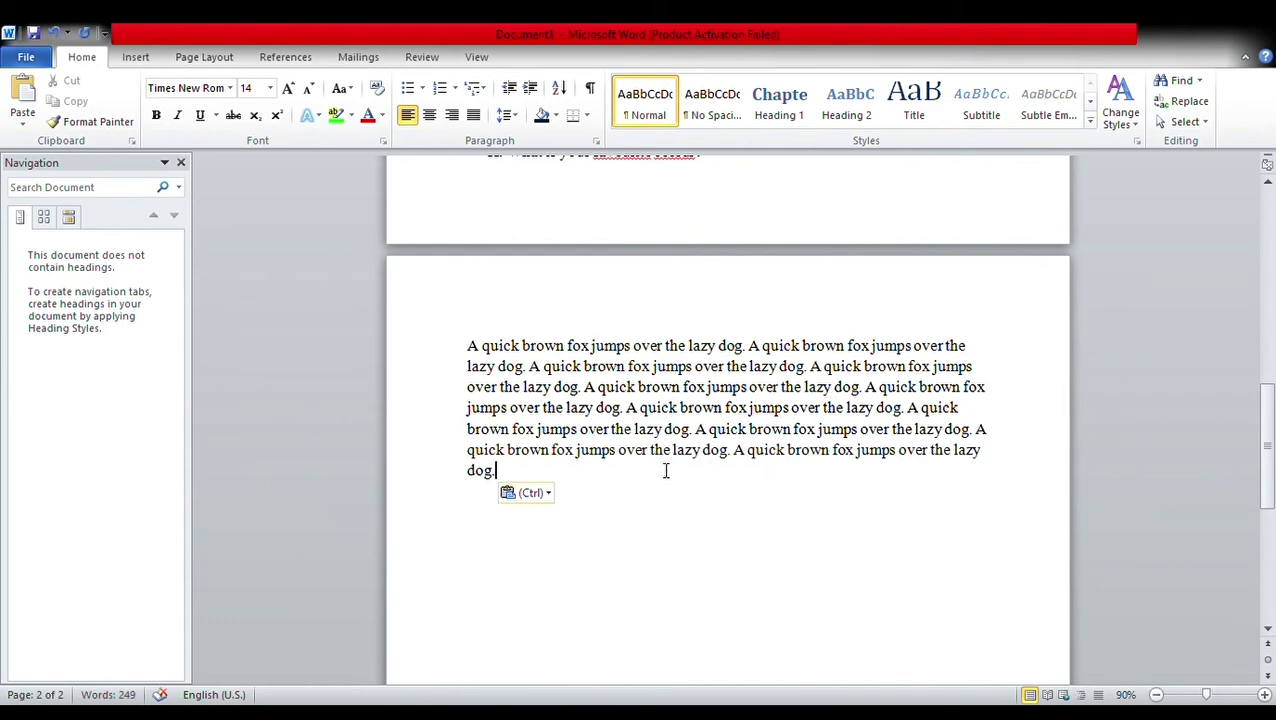
key(ctrl+v)
key(BackSpace)
key(Return)
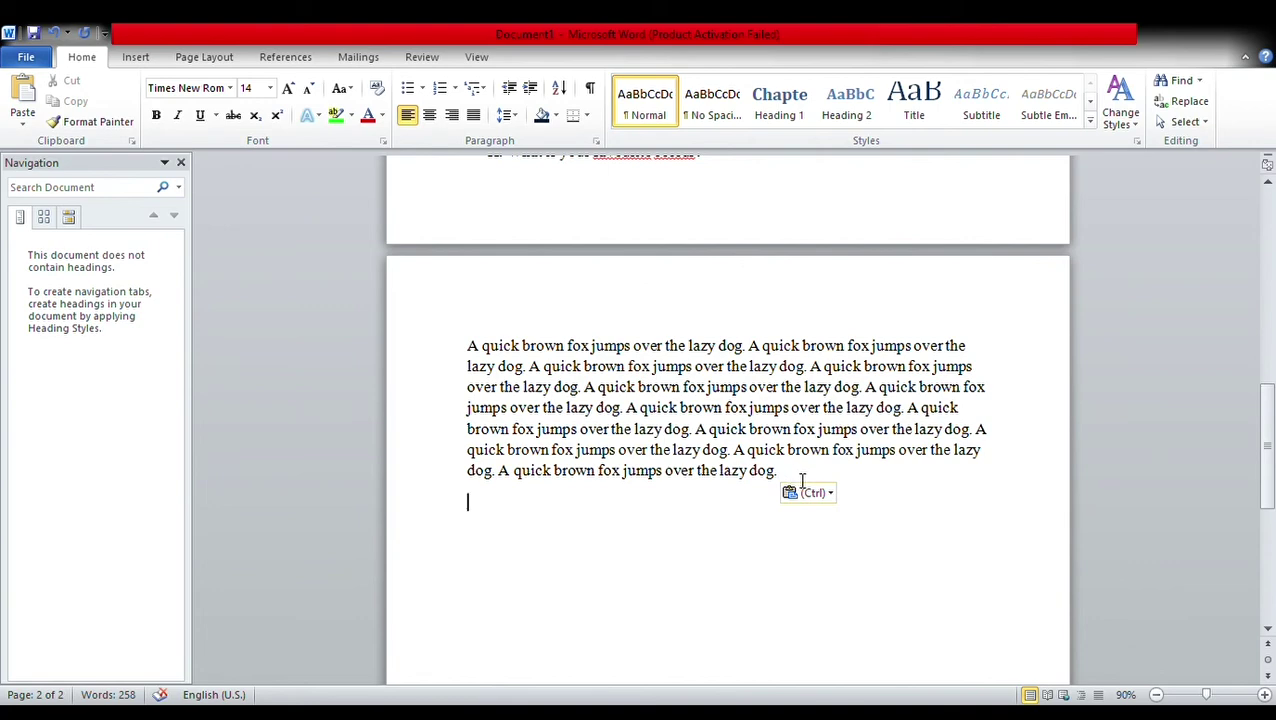
text(A quick brown fox jumps over the lazy dog.)
key(BackSpace)
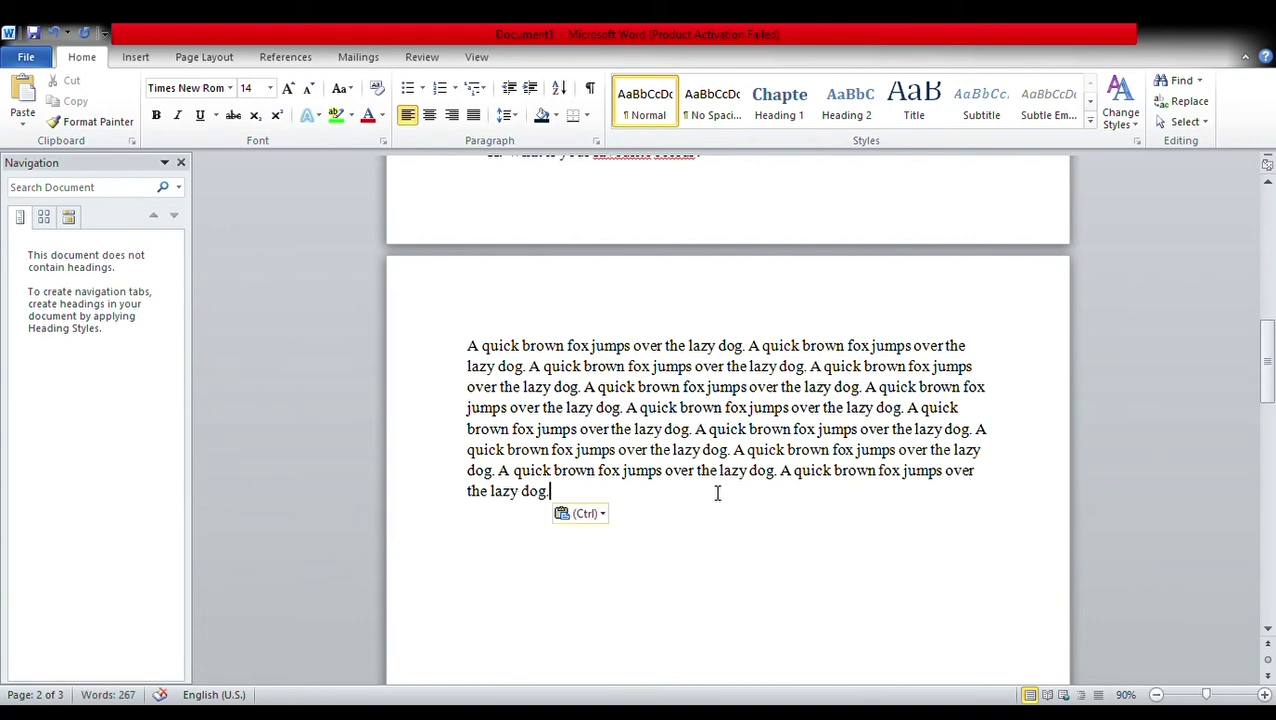
text(A quick brown fox jumps over the lazy dog.)
key(Return)
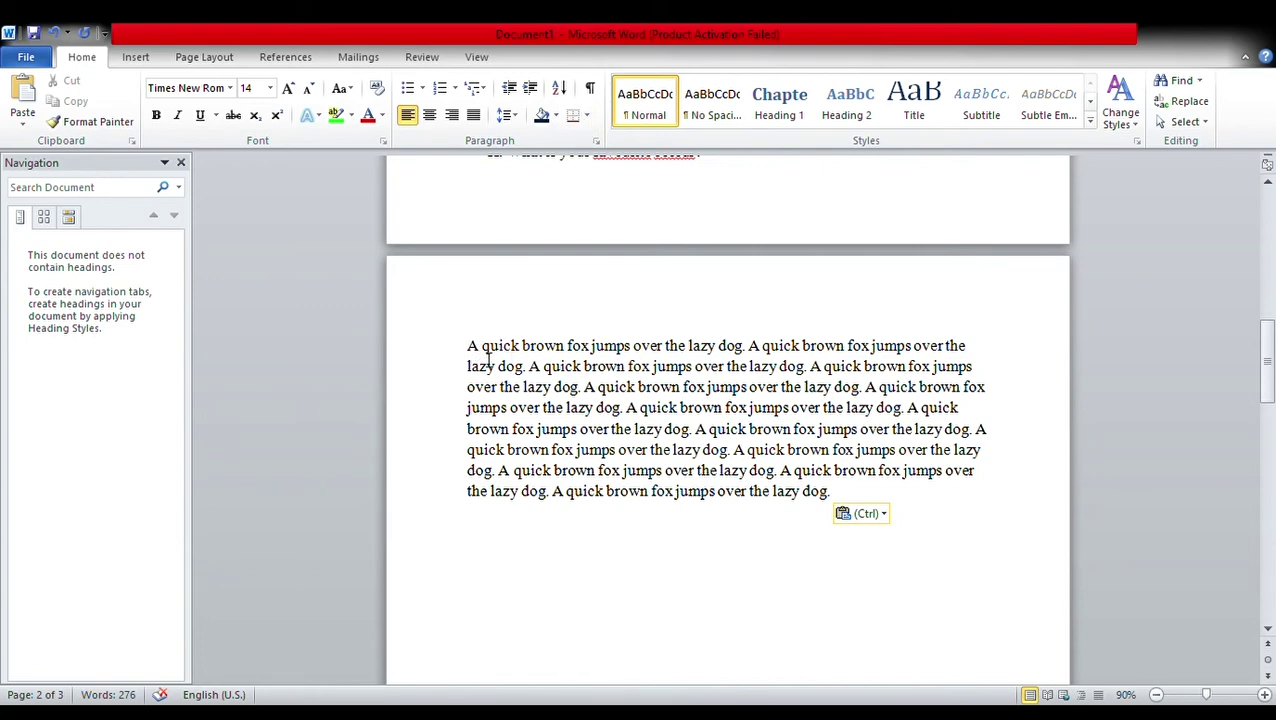
drag(466, 346, 872, 348)
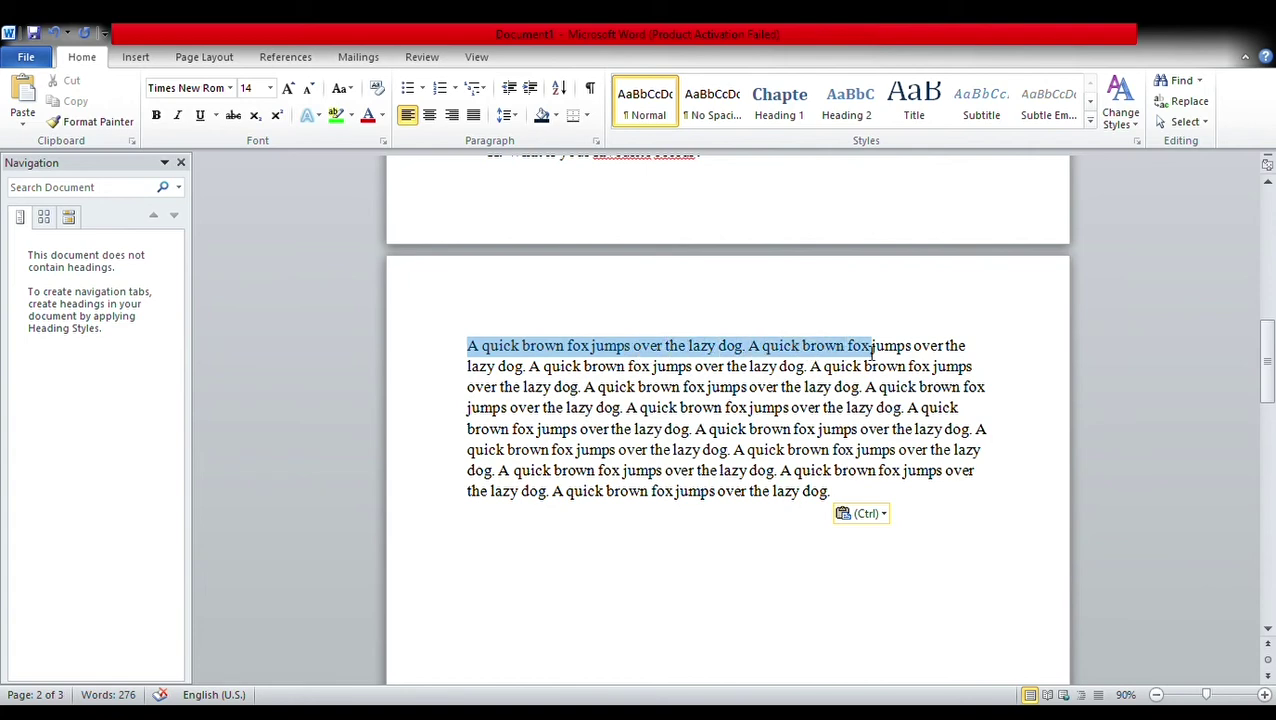
Step: Reset the fox paragraph's first line to Normal style and grow it to Calibri 14 pt
drag(872, 348, 966, 346)
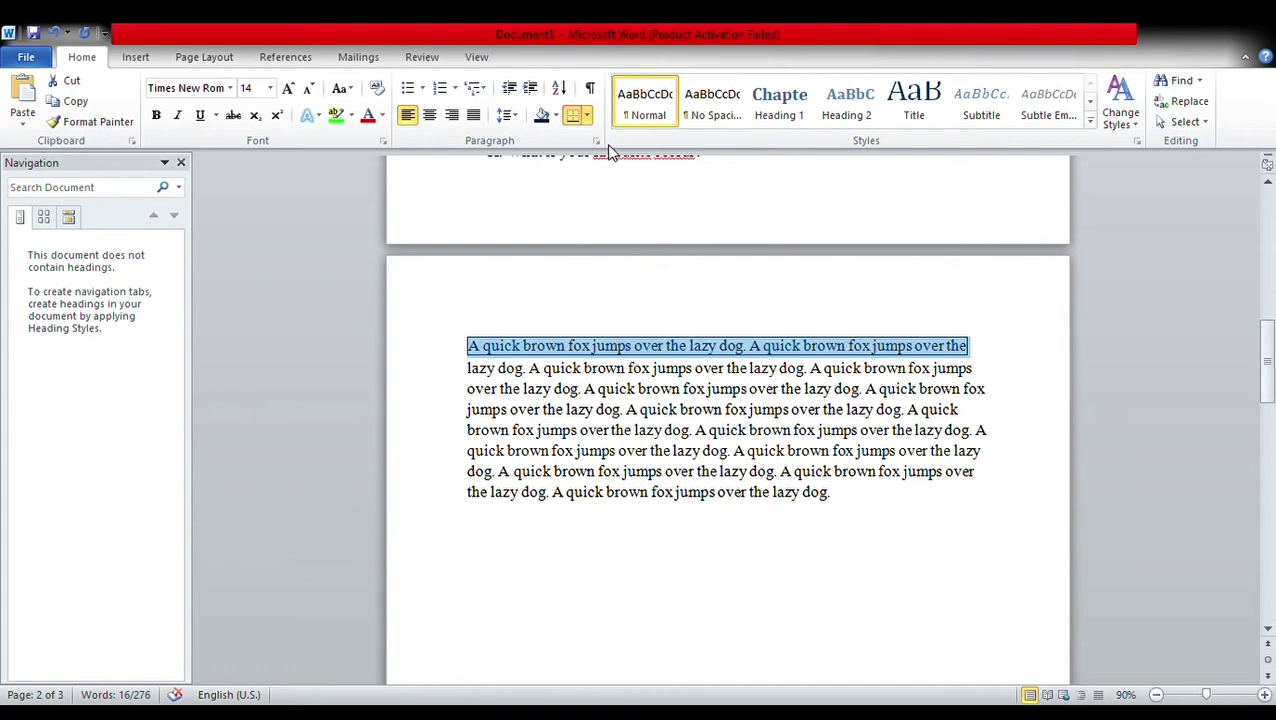
key(ctrl+z)
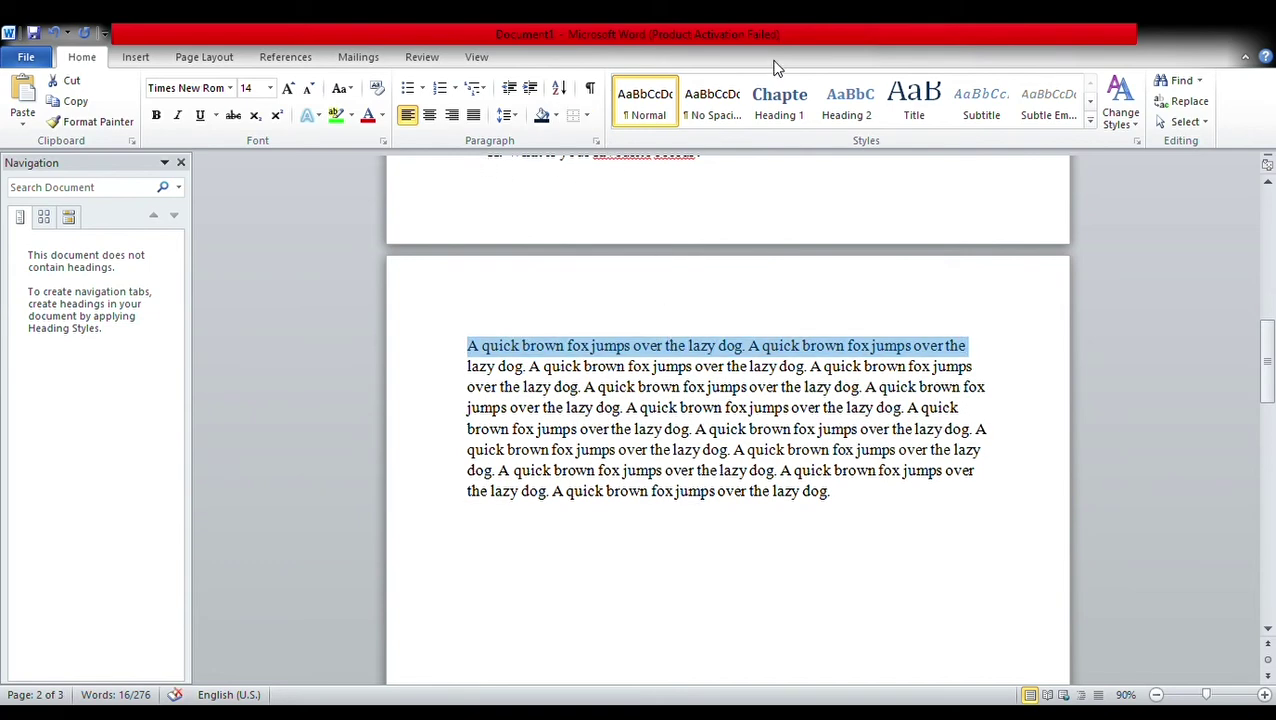
click(672, 116)
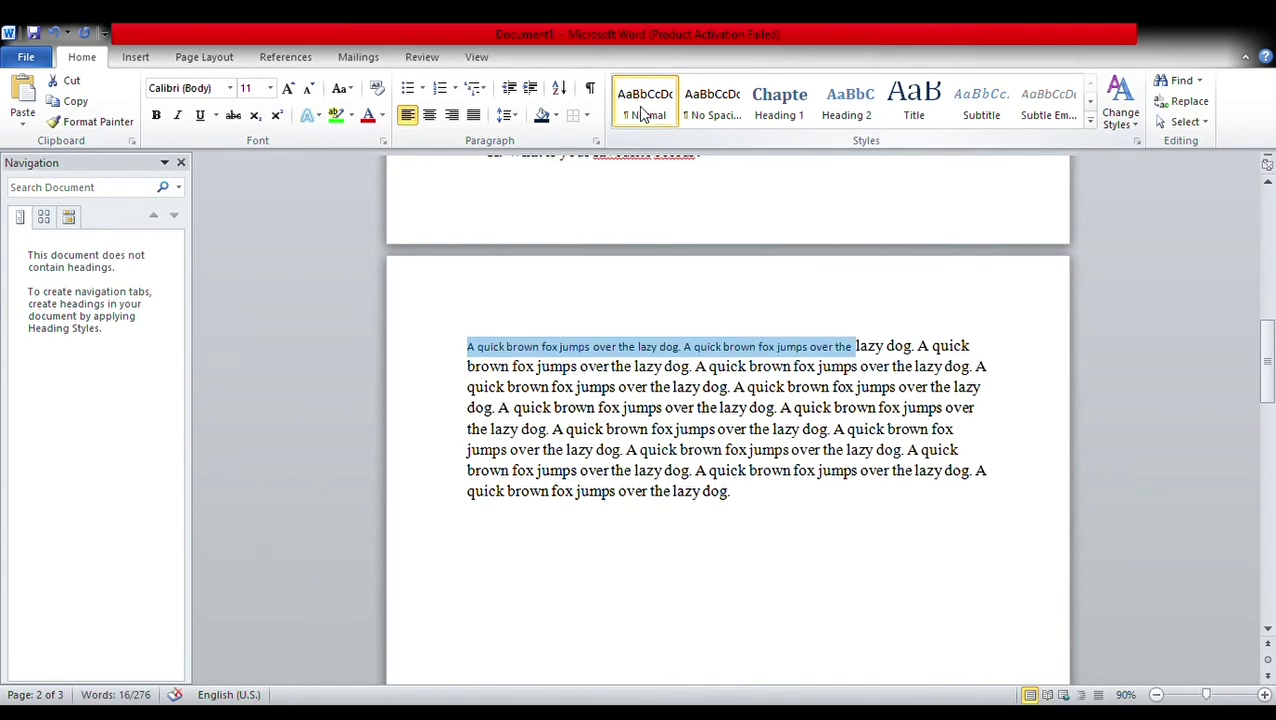
click(287, 89)
click(287, 89)
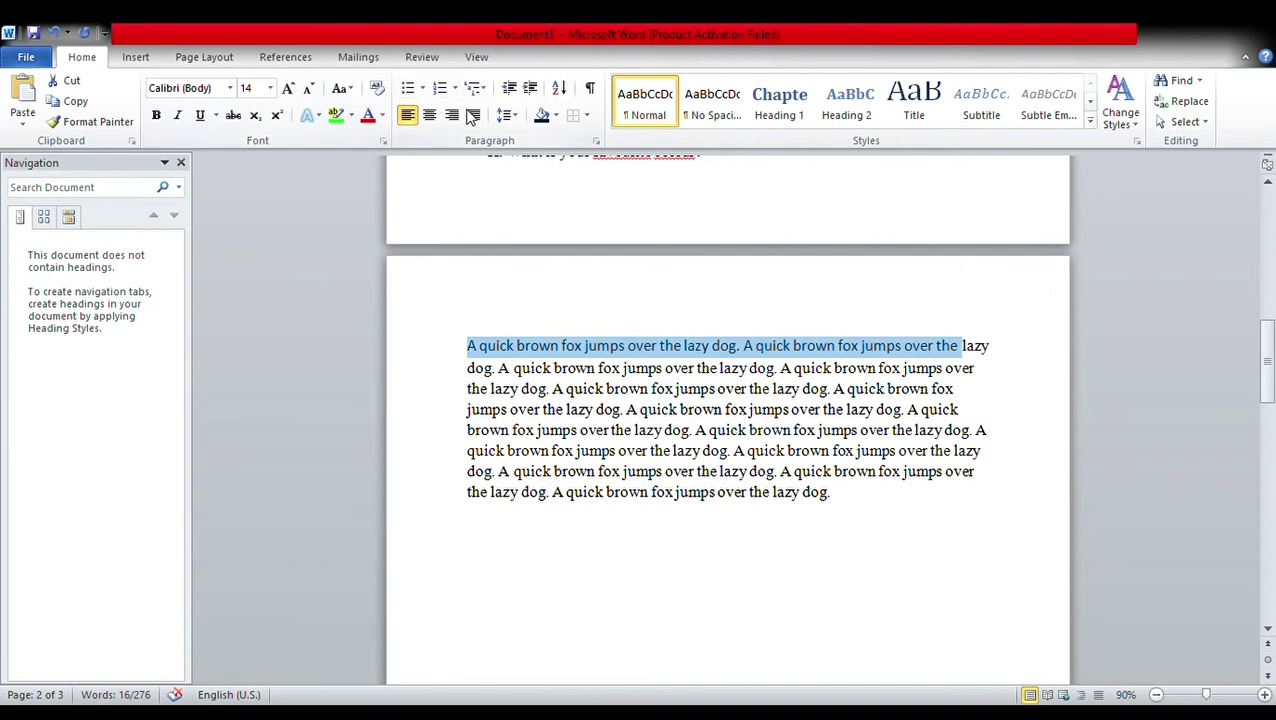
Step: Put an Outside Borders box around the paragraph's first line
click(545, 158)
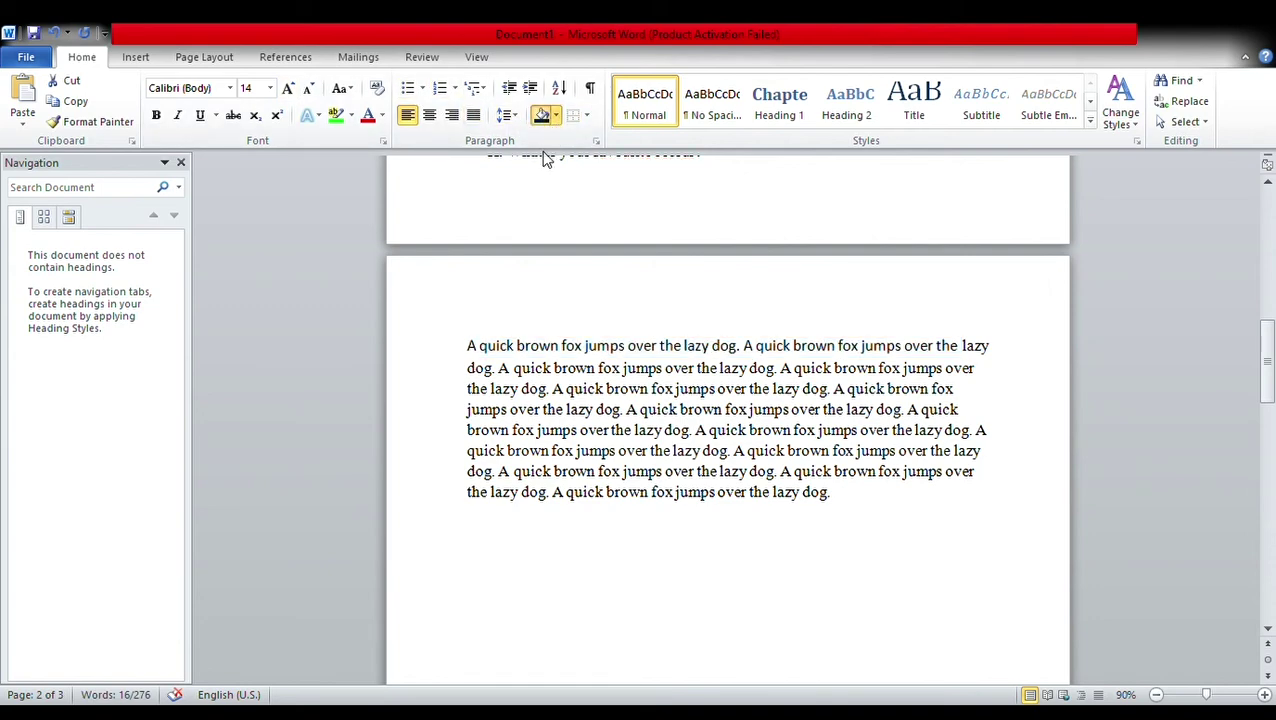
click(585, 118)
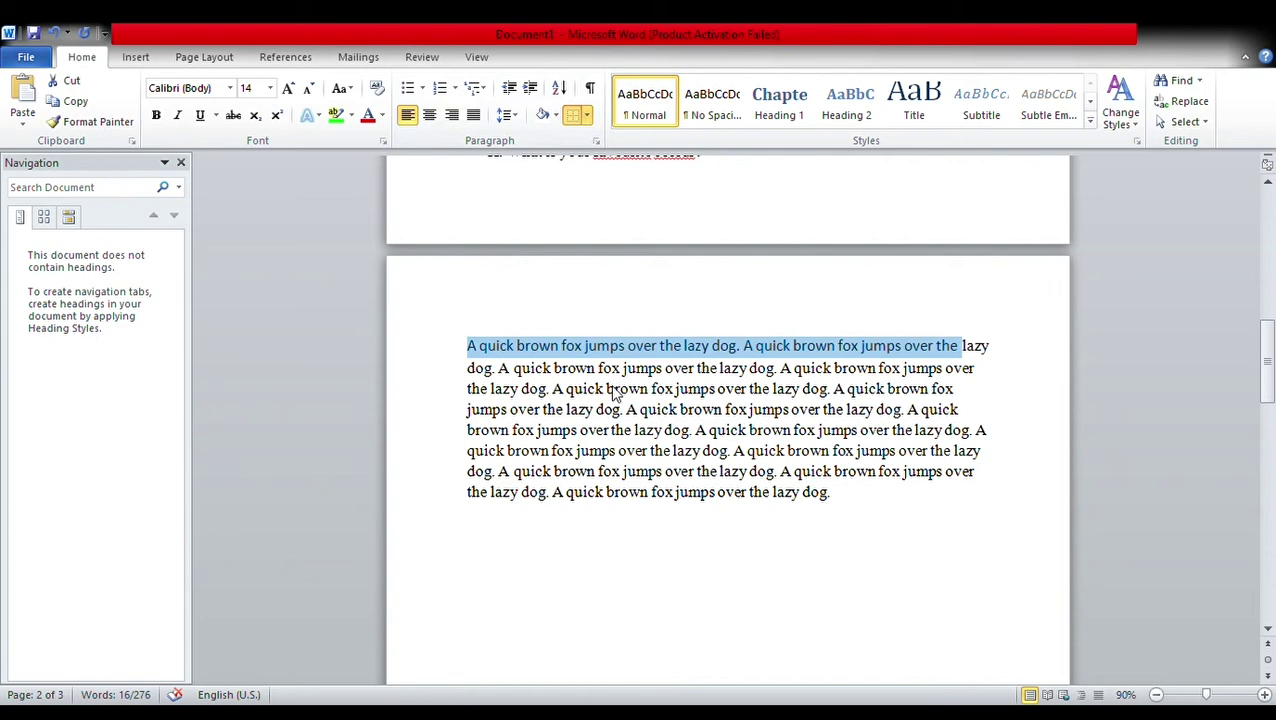
click(594, 149)
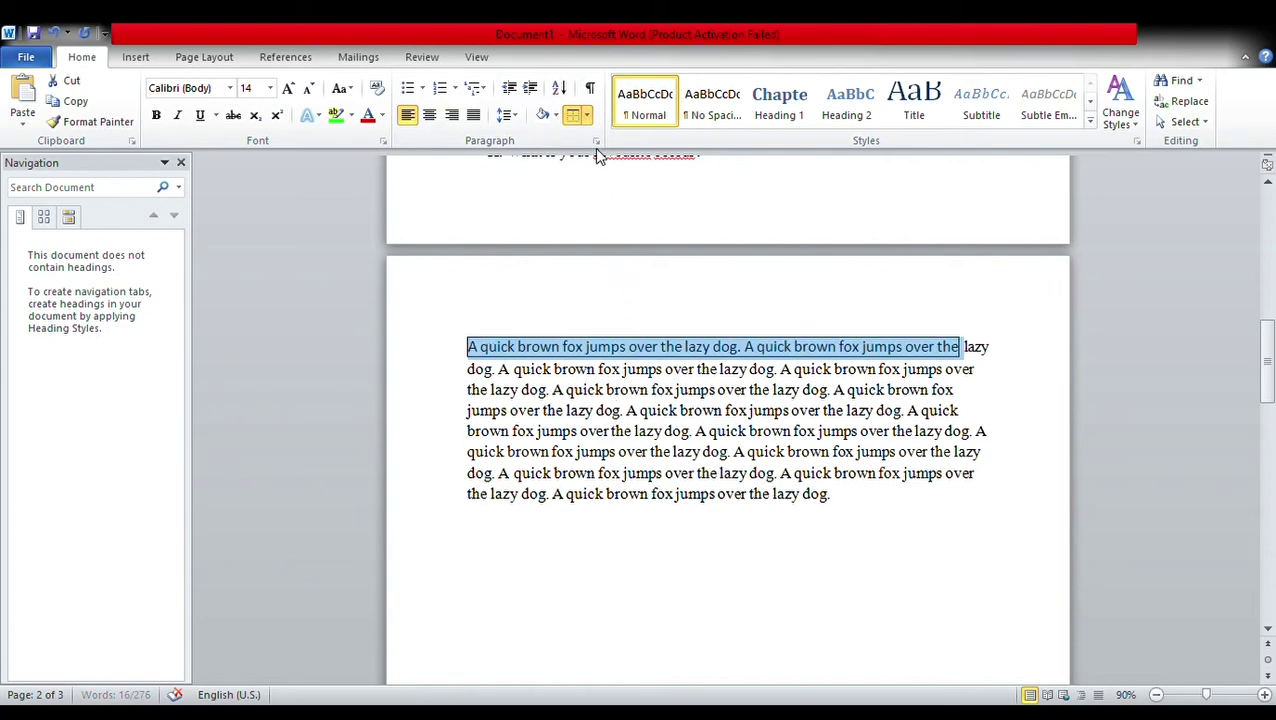
click(970, 349)
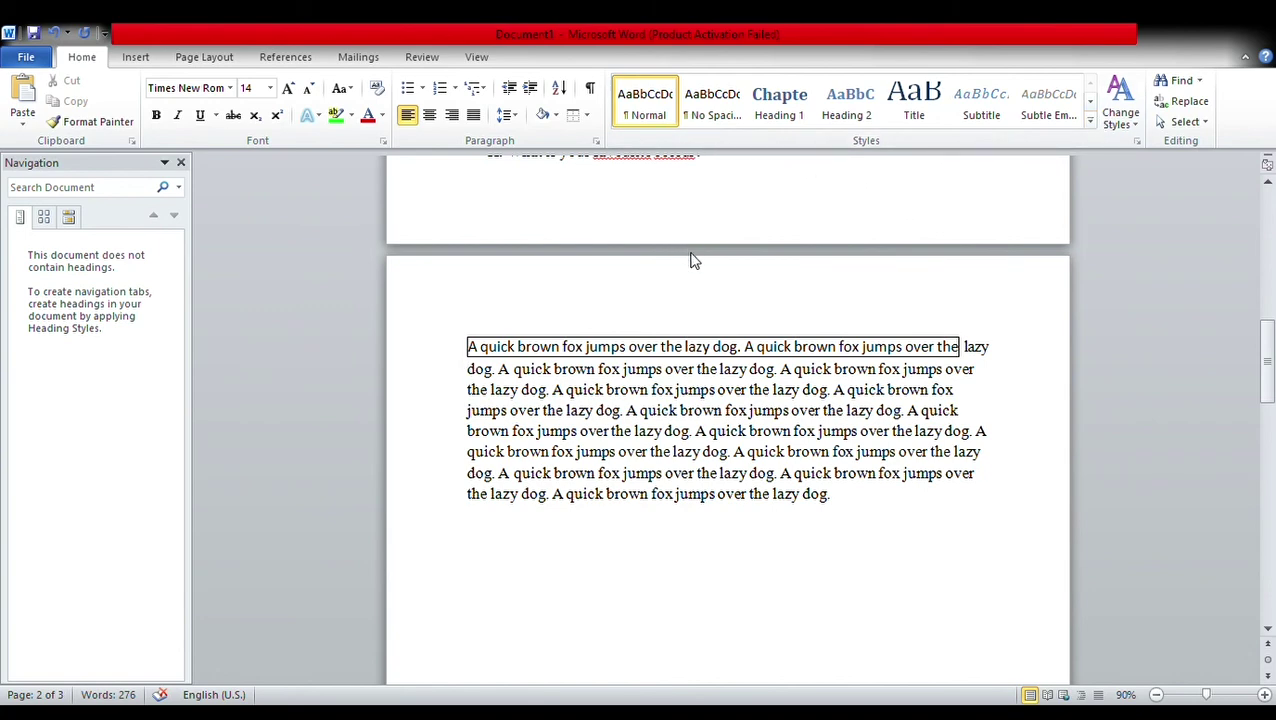
Step: Search the document for 'quick' and replace one occurrence with 'lazy'
click(1122, 118)
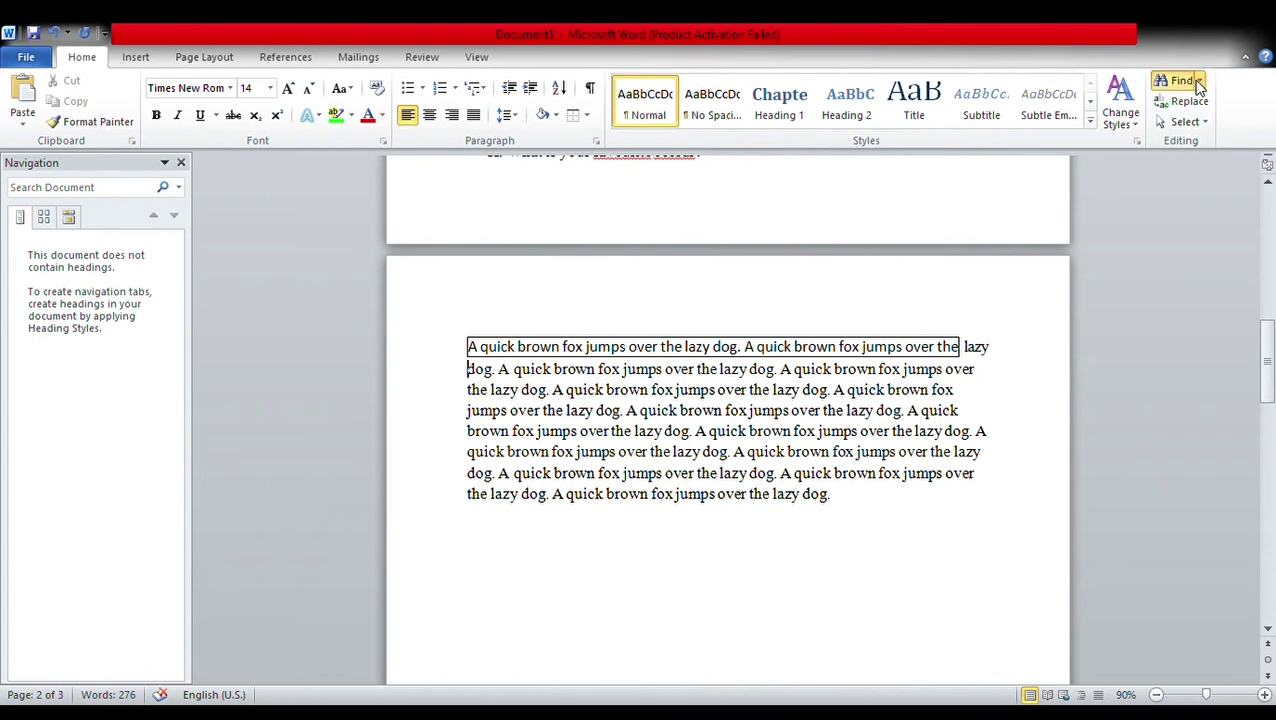
key(ctrl+f)
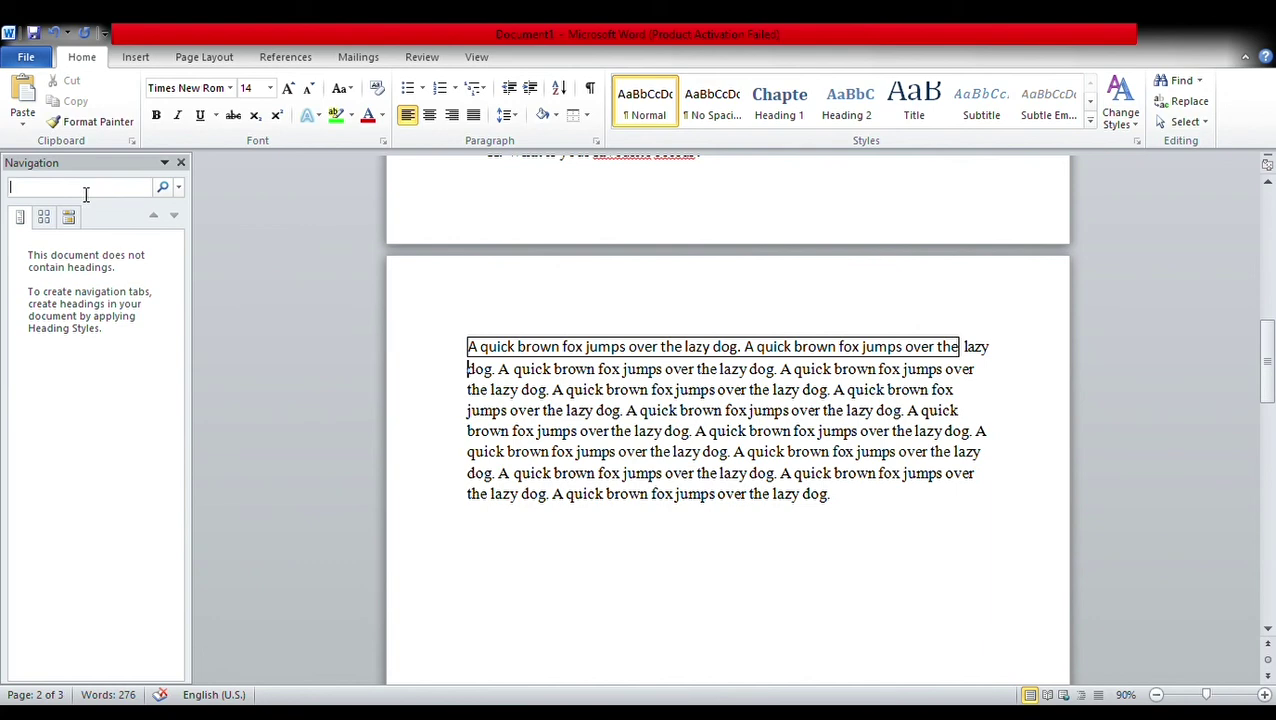
text(quick)
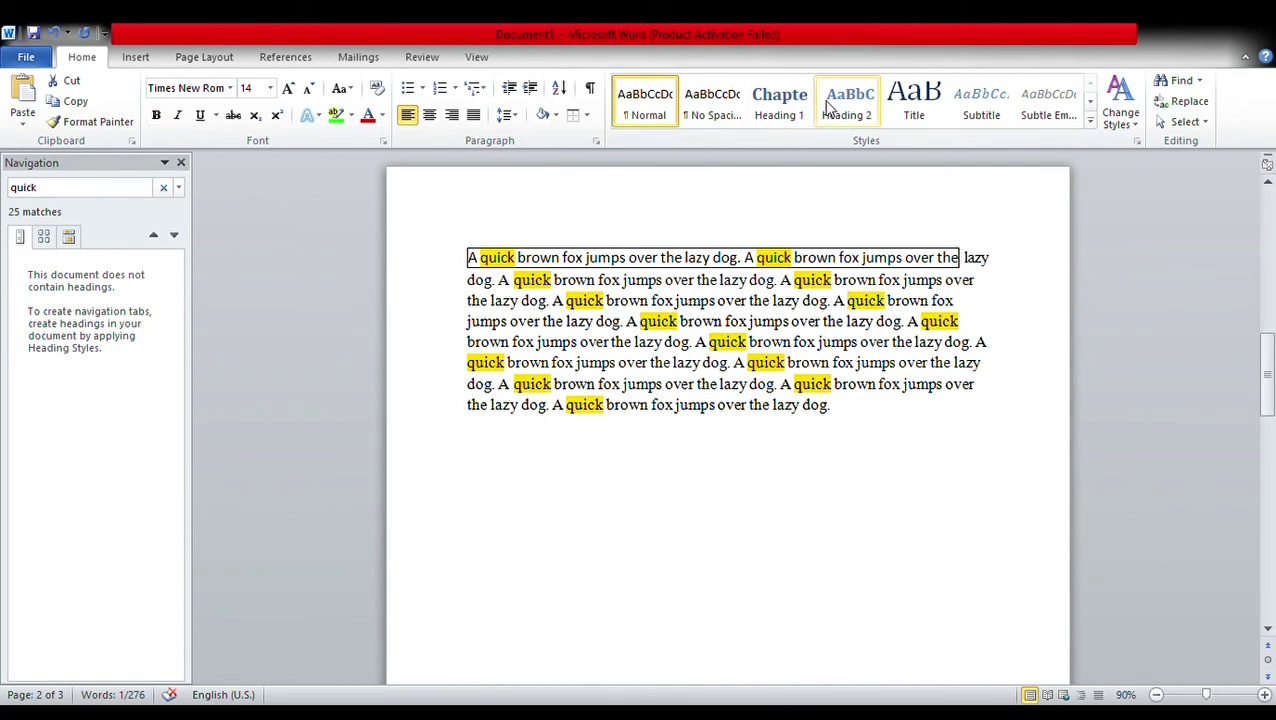
click(1183, 105)
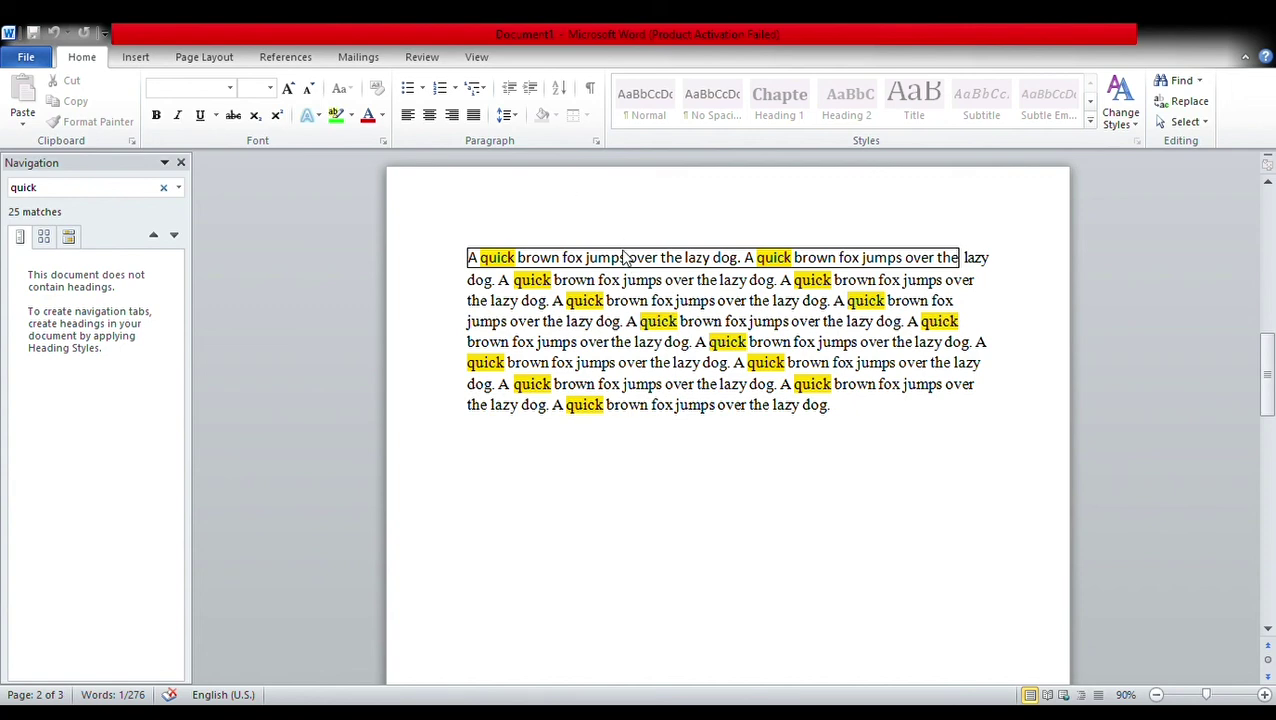
key(alt+r)
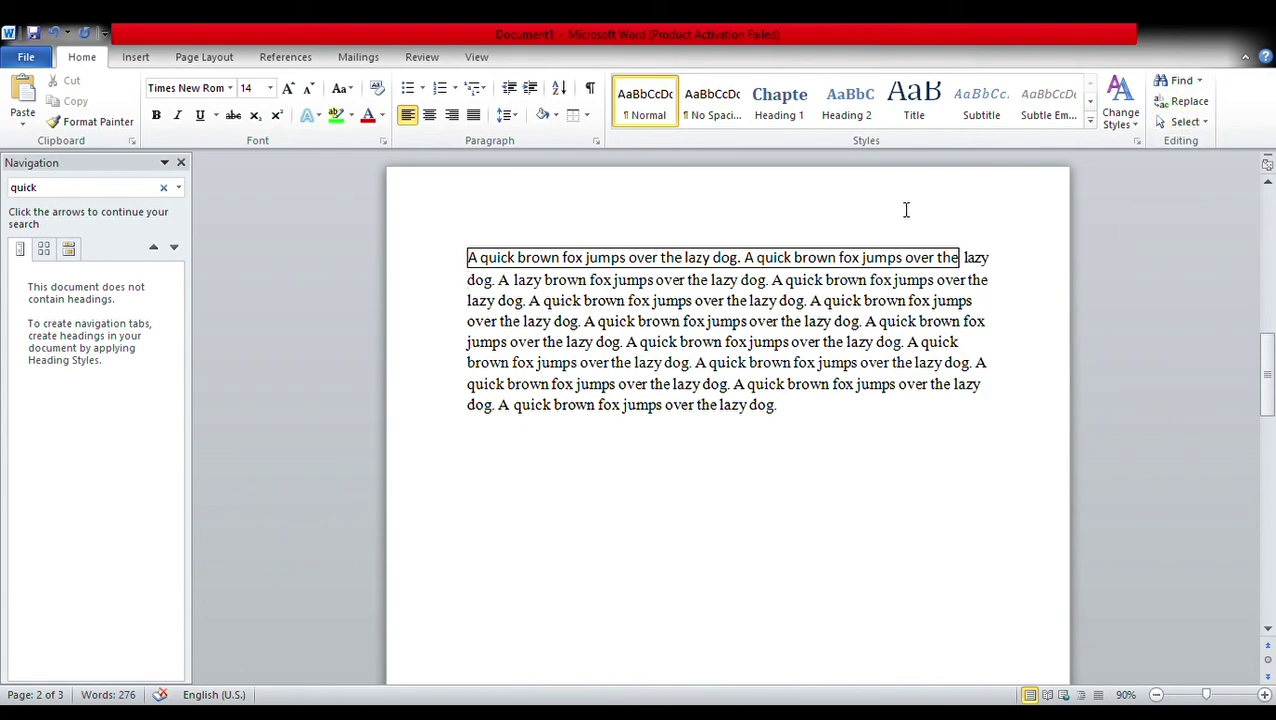
scroll(906, 209, up, 3)
Step: Return to page one and inspect the formatting of H2O, the glowing name title and the first list item
scroll(906, 209, up, 5)
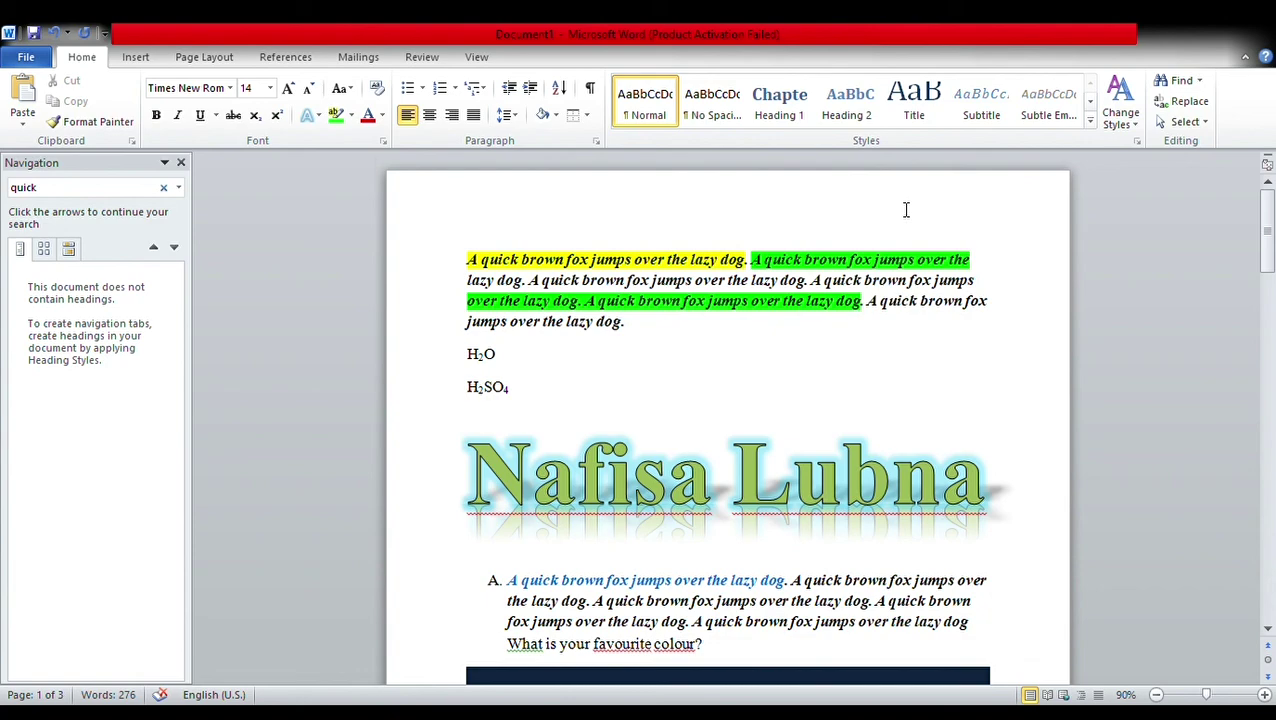
drag(888, 260, 908, 338)
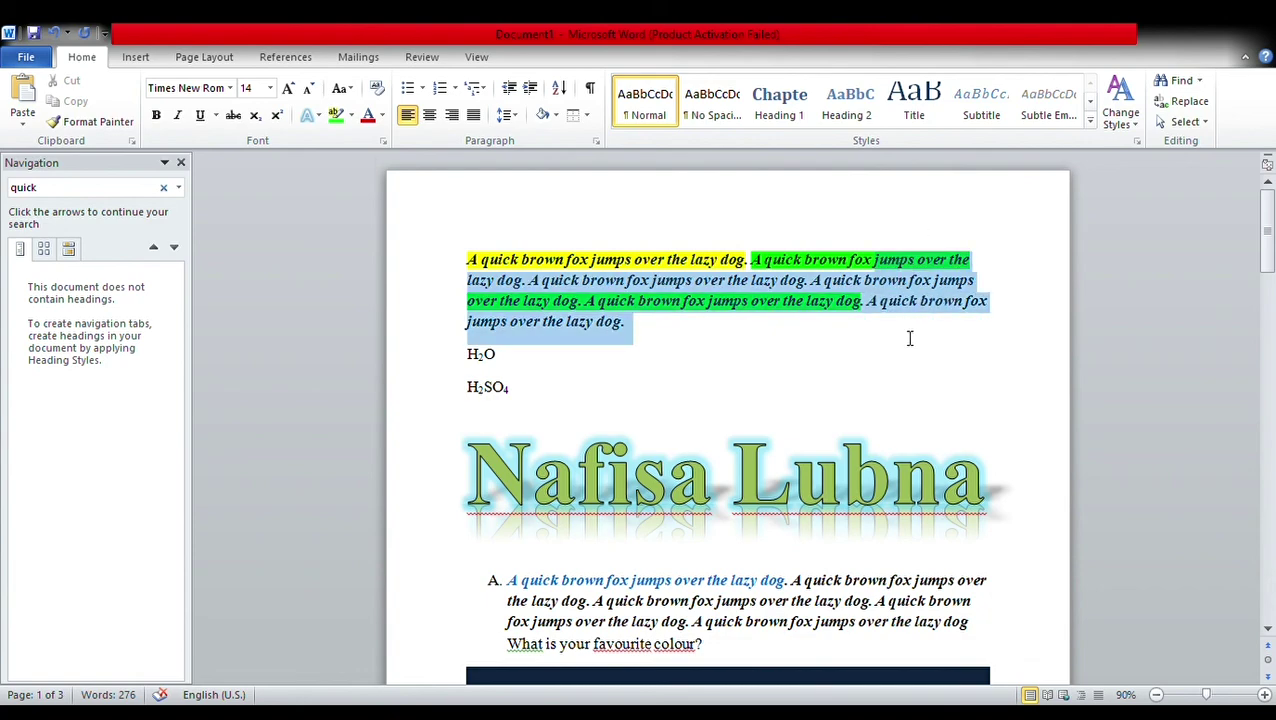
click(948, 355)
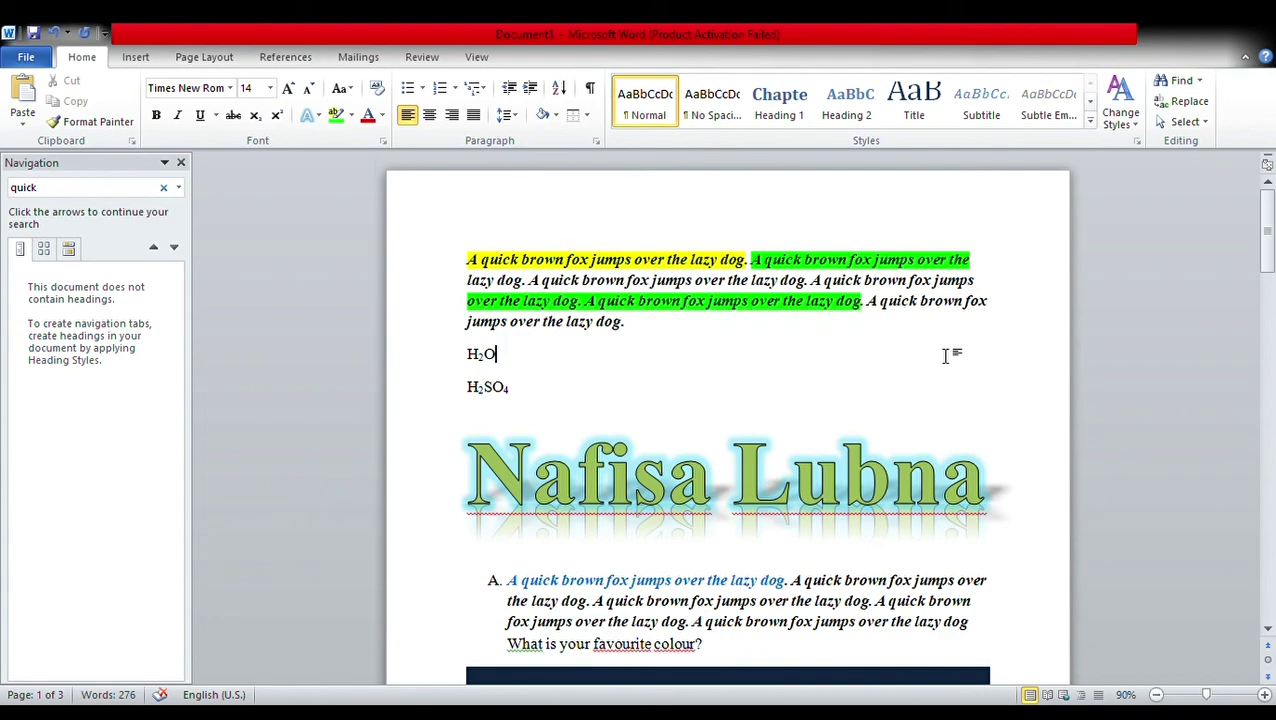
click(993, 473)
click(1012, 581)
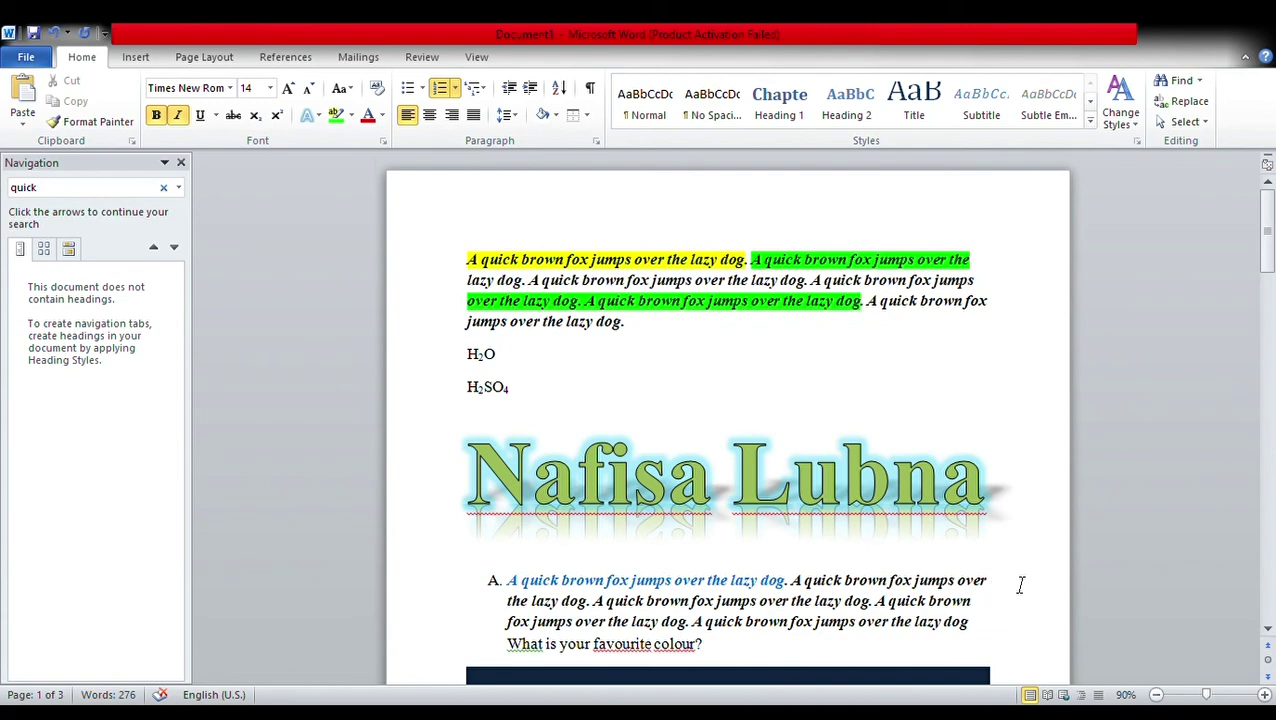